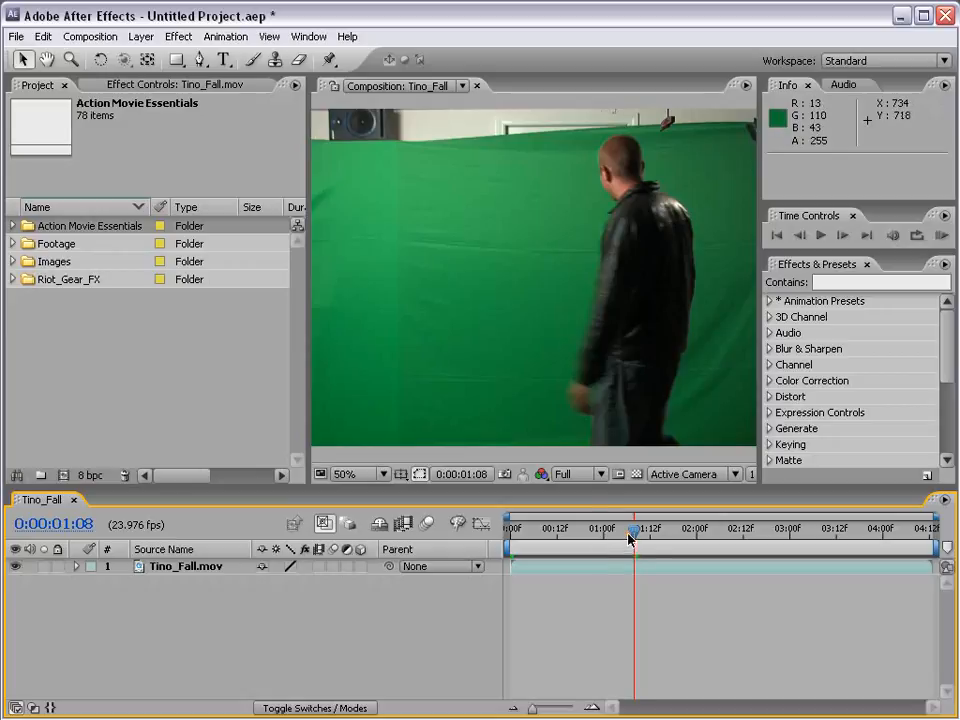
Move the playhead to 0:00:01:13 and apply the Keylight (1.2) effect to the Tino_Fall.mov layer
{"action": "left_click_drag", "start_coordinate": [629, 538], "coordinate": [653, 556]}
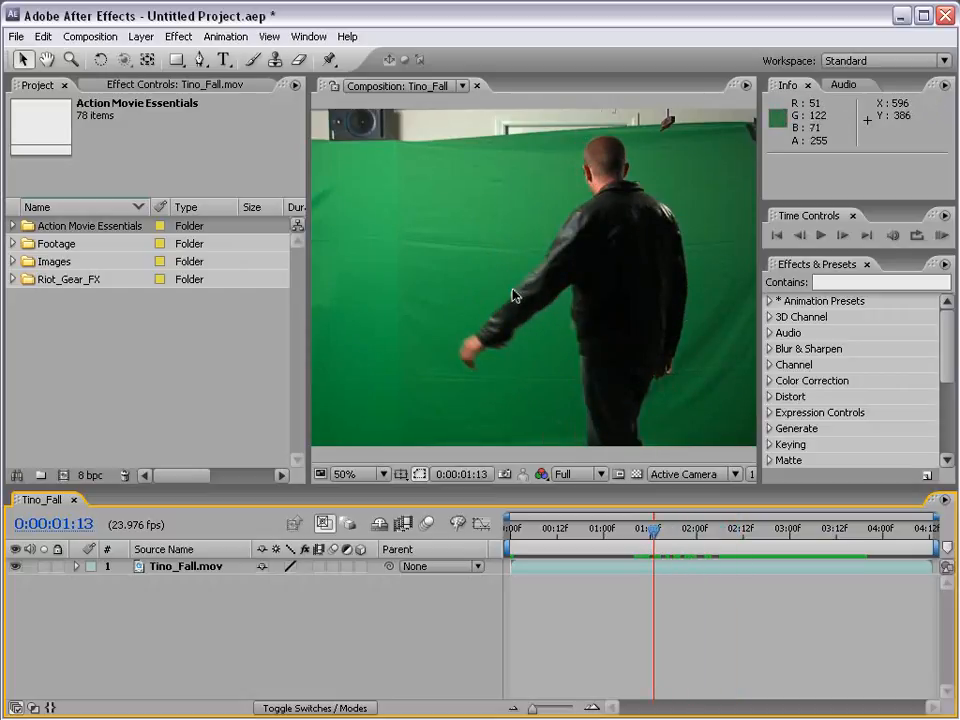
{"action": "left_click", "coordinate": [436, 306]}
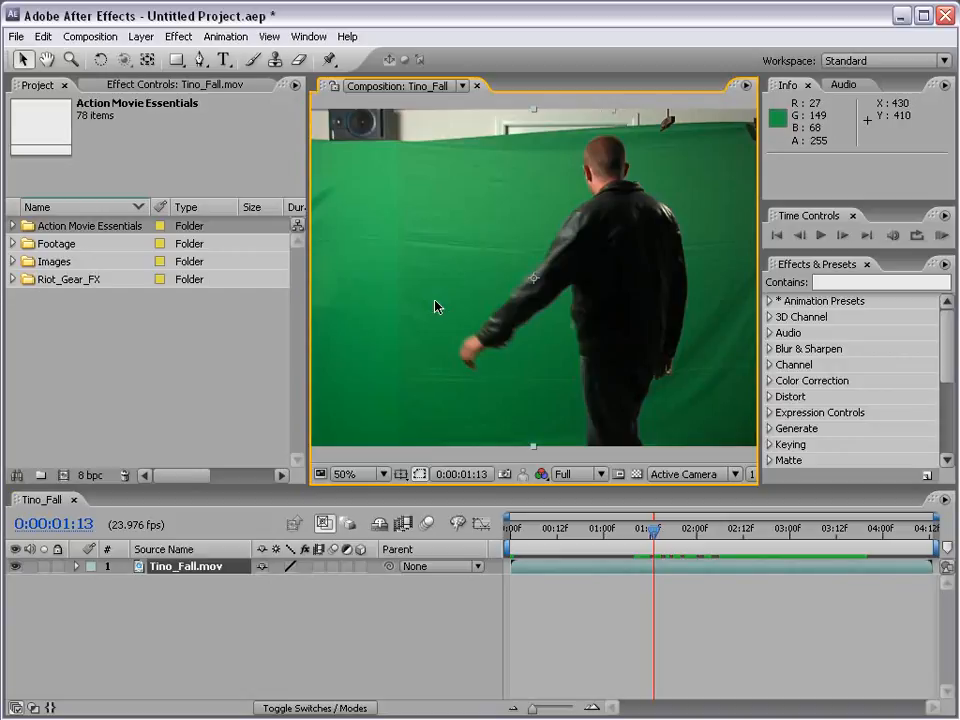
{"action": "left_click", "coordinate": [700, 651]}
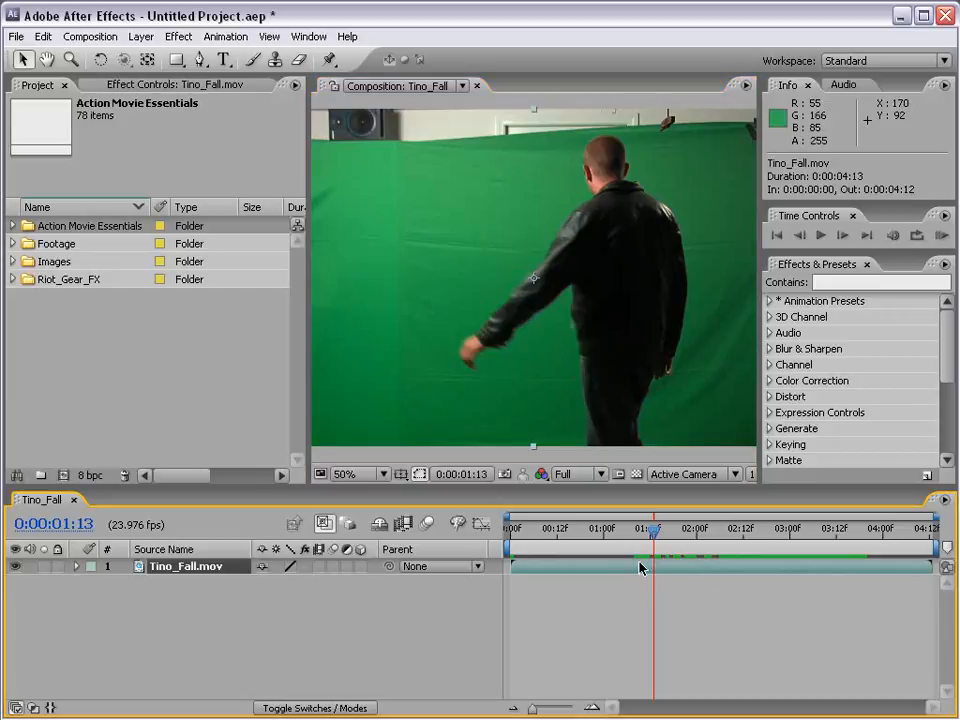
{"action": "left_click", "coordinate": [179, 37]}
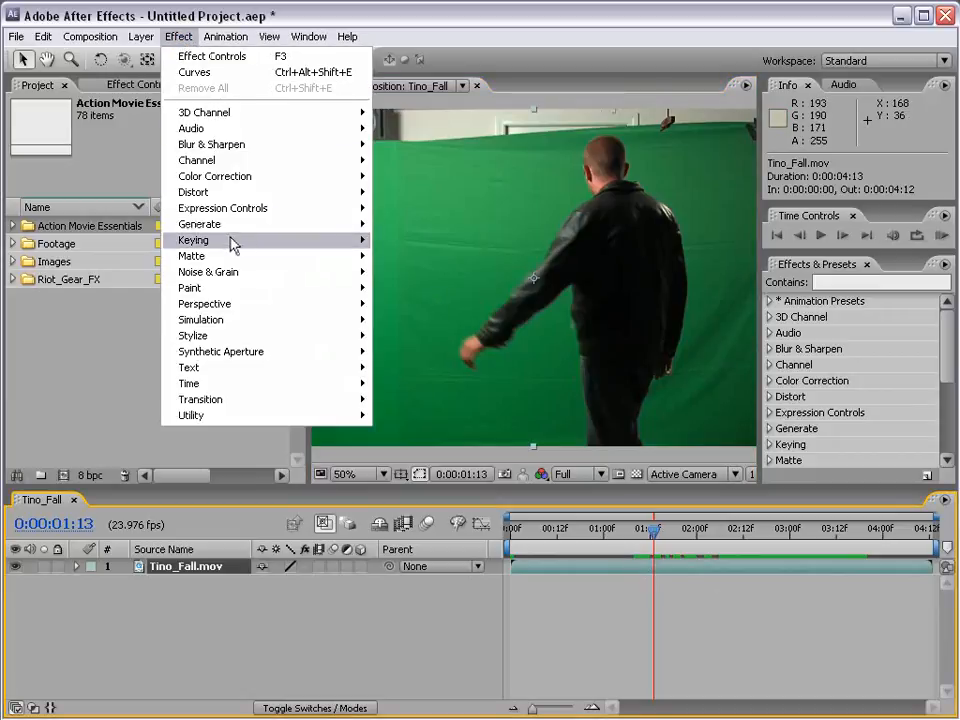
{"action": "mouse_move", "coordinate": [233, 243]}
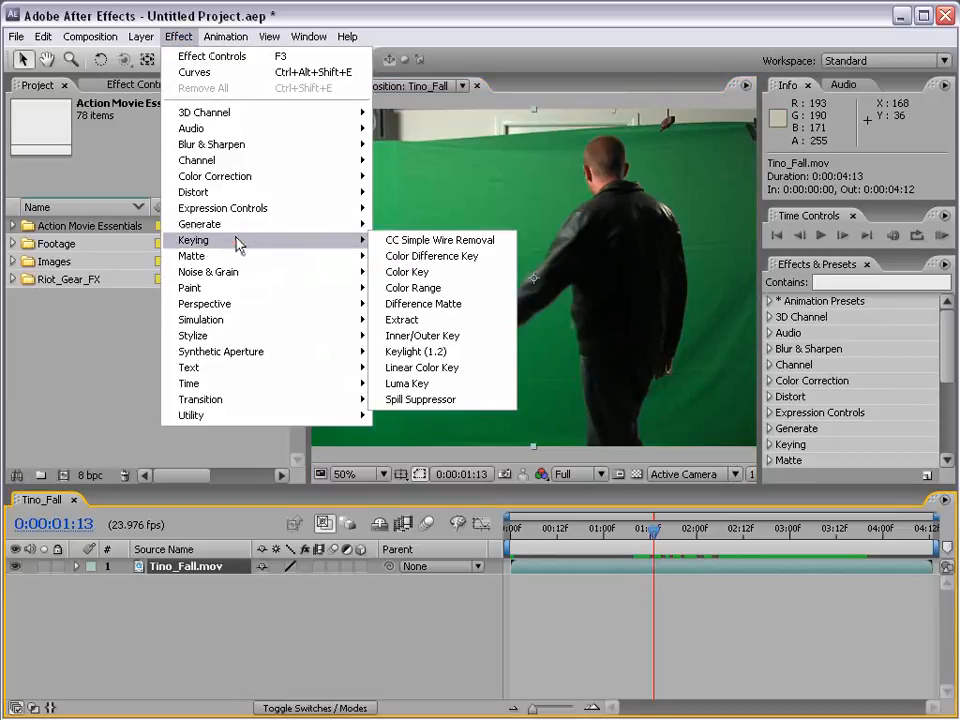
{"action": "left_click", "coordinate": [481, 351]}
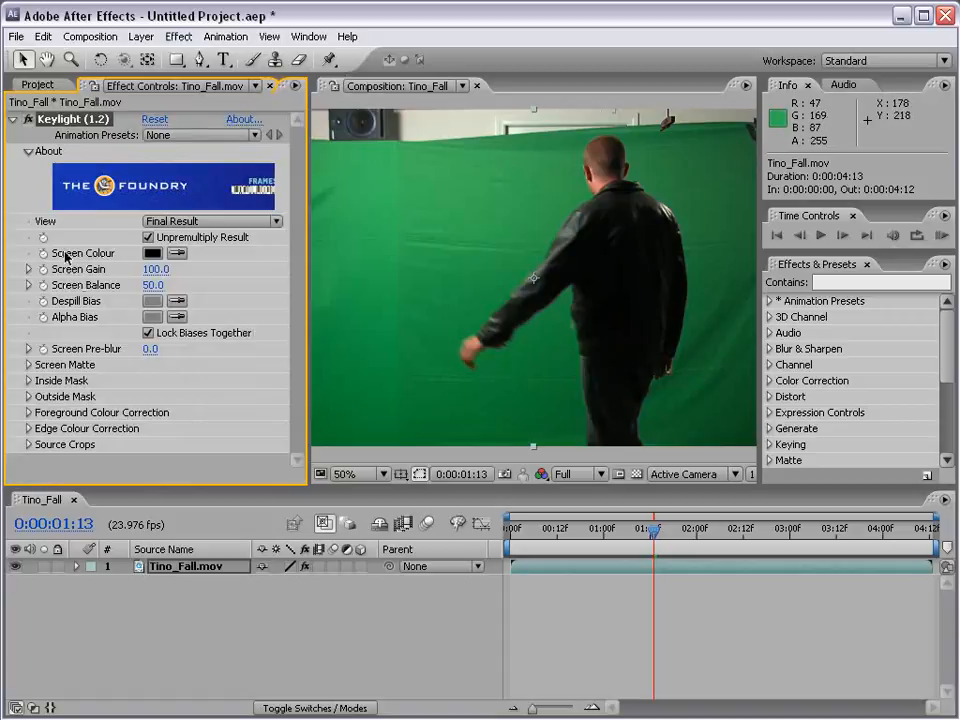
Sample the green backdrop beside the actor as Keylight's Screen Colour and show the transparency grid
{"action": "left_click", "coordinate": [178, 254]}
{"action": "left_click", "coordinate": [503, 213]}
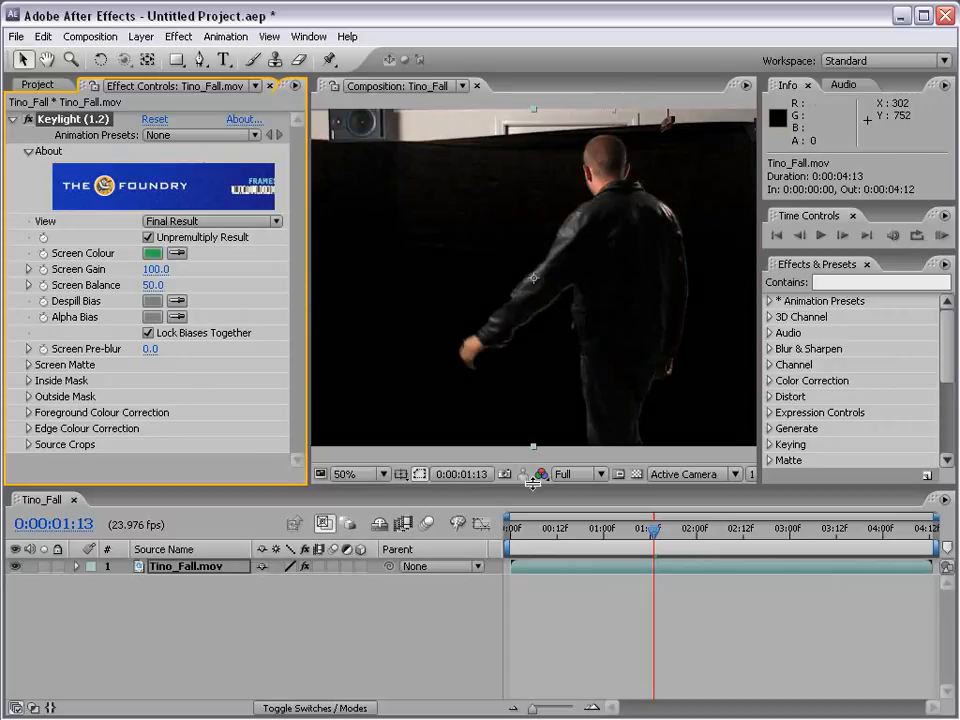
{"action": "left_click", "coordinate": [637, 474]}
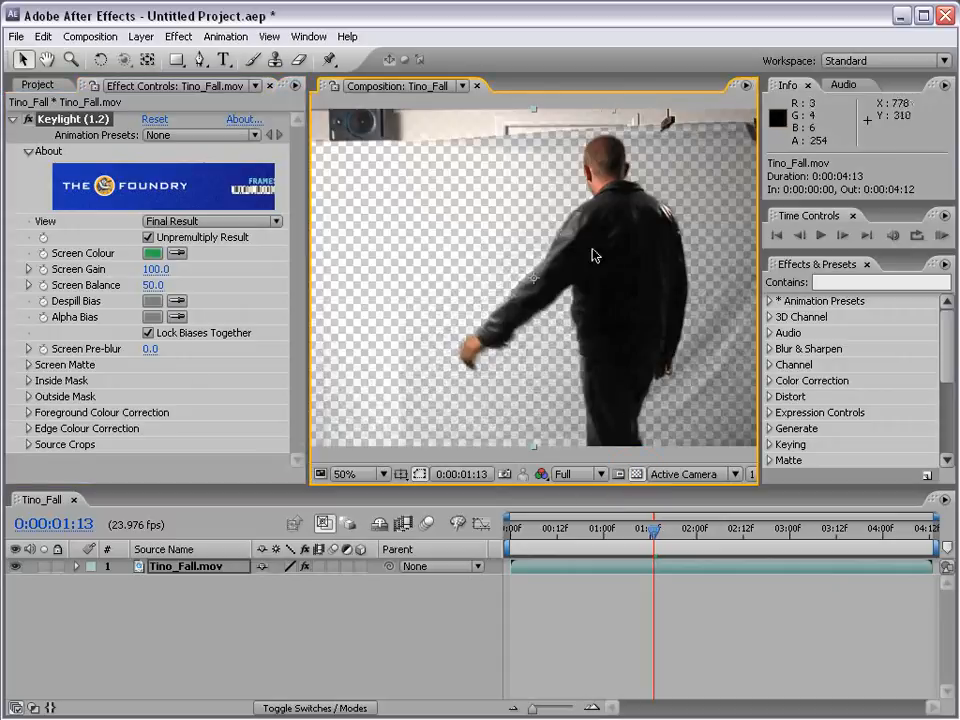
{"action": "left_click_drag", "start_coordinate": [690, 342], "coordinate": [597, 343]}
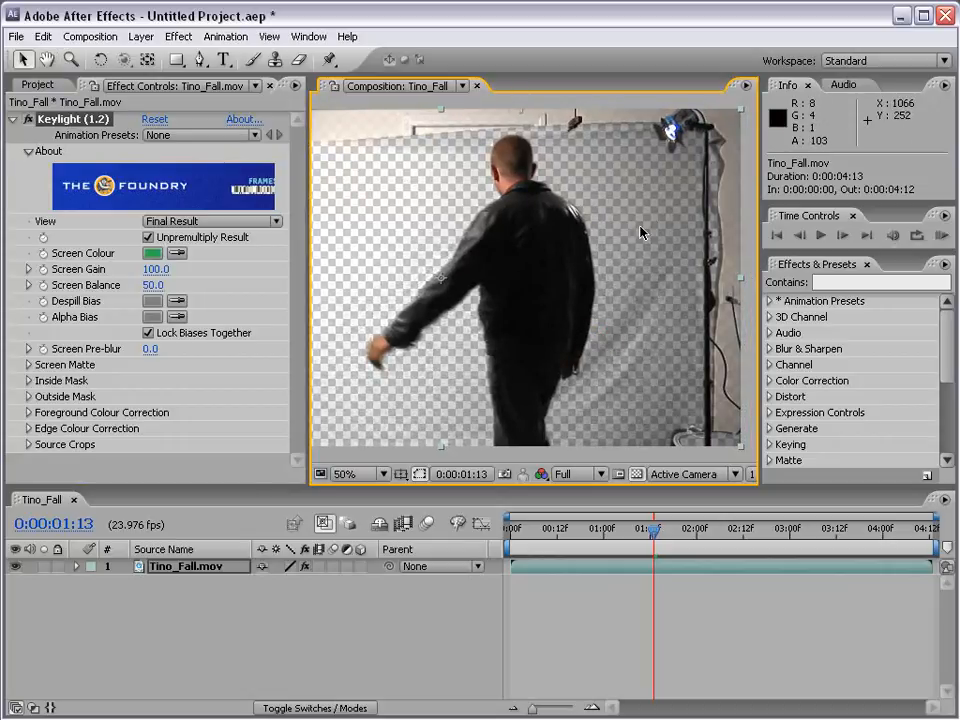
Refine the key with Clip Black 39, Clip White 88 and Screen Gain 111
{"action": "left_click", "coordinate": [29, 366]}
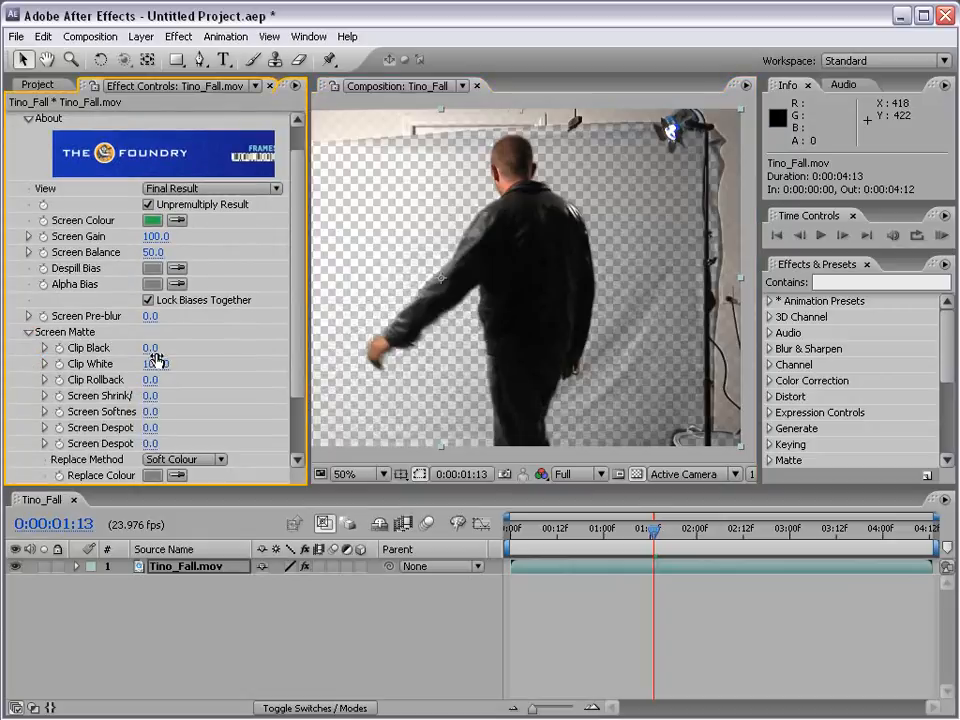
{"action": "left_click_drag", "start_coordinate": [150, 348], "coordinate": [185, 346]}
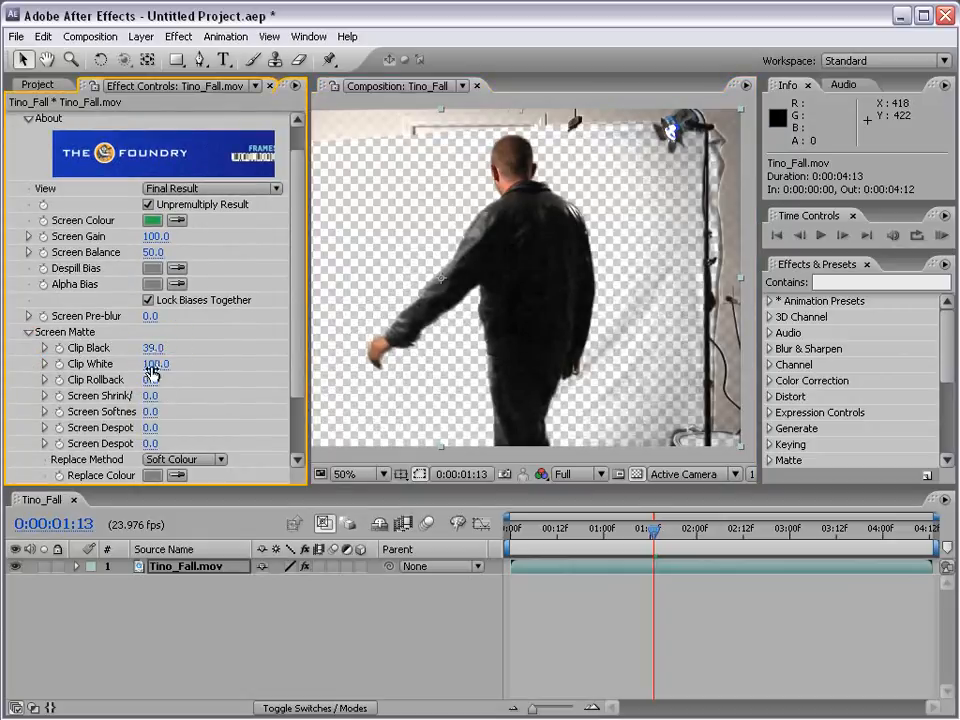
{"action": "left_click_drag", "start_coordinate": [153, 364], "coordinate": [141, 364]}
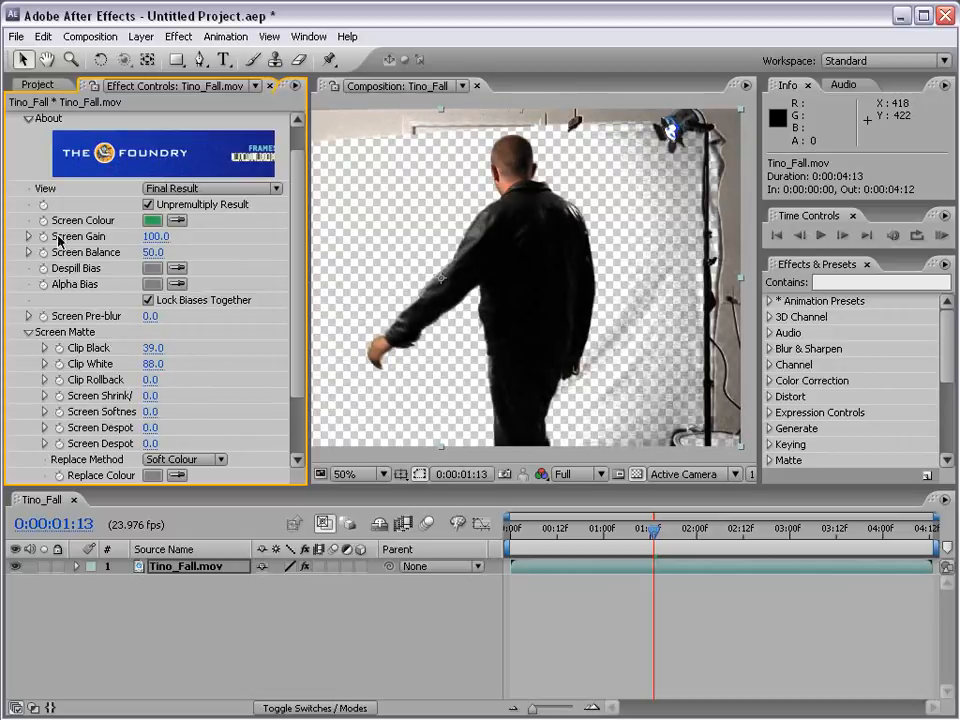
{"action": "left_click_drag", "start_coordinate": [156, 237], "coordinate": [165, 236]}
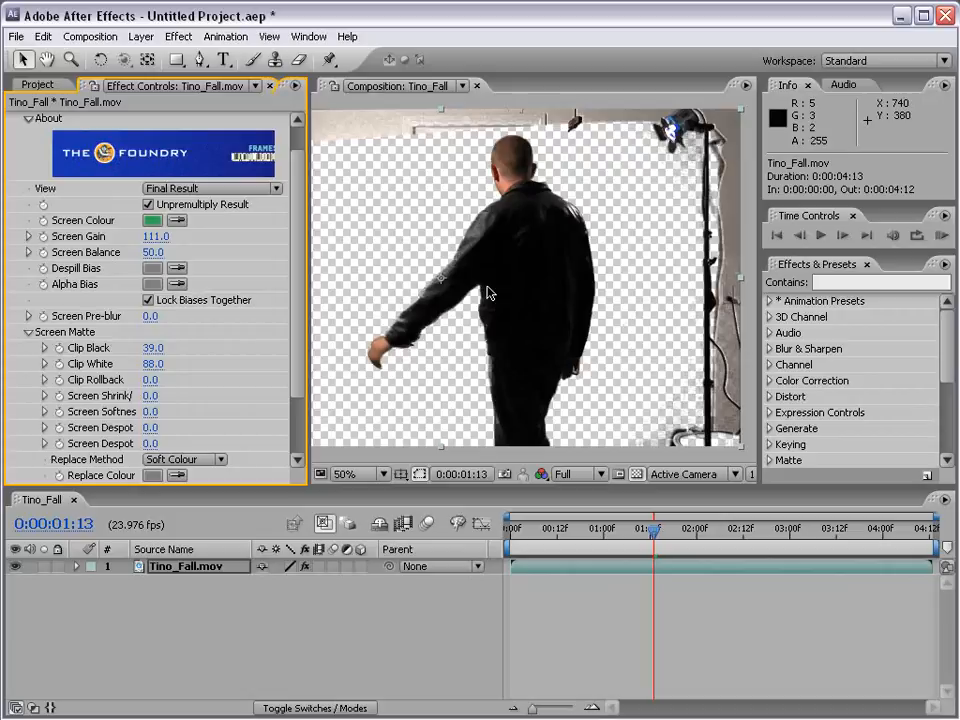
Examine the keyed footage around the actor and along the frame edges for leftover studio areas
{"action": "left_click_drag", "start_coordinate": [517, 321], "coordinate": [579, 321]}
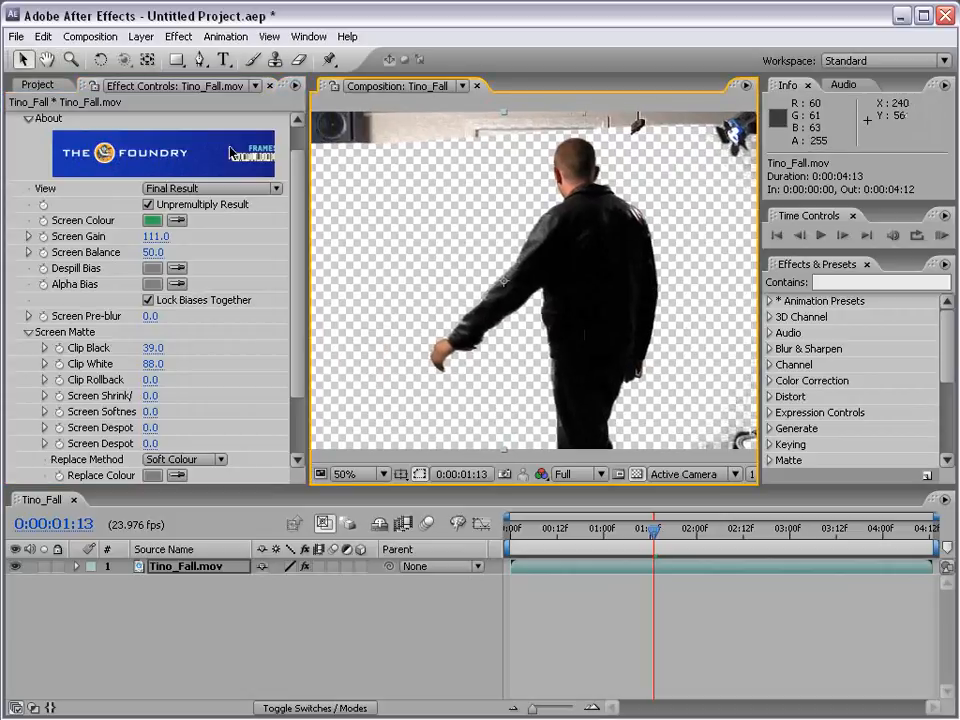
{"action": "left_click_drag", "start_coordinate": [300, 285], "coordinate": [302, 252]}
{"action": "scroll", "coordinate": [568, 314], "scroll_direction": "down", "scroll_amount": 1}
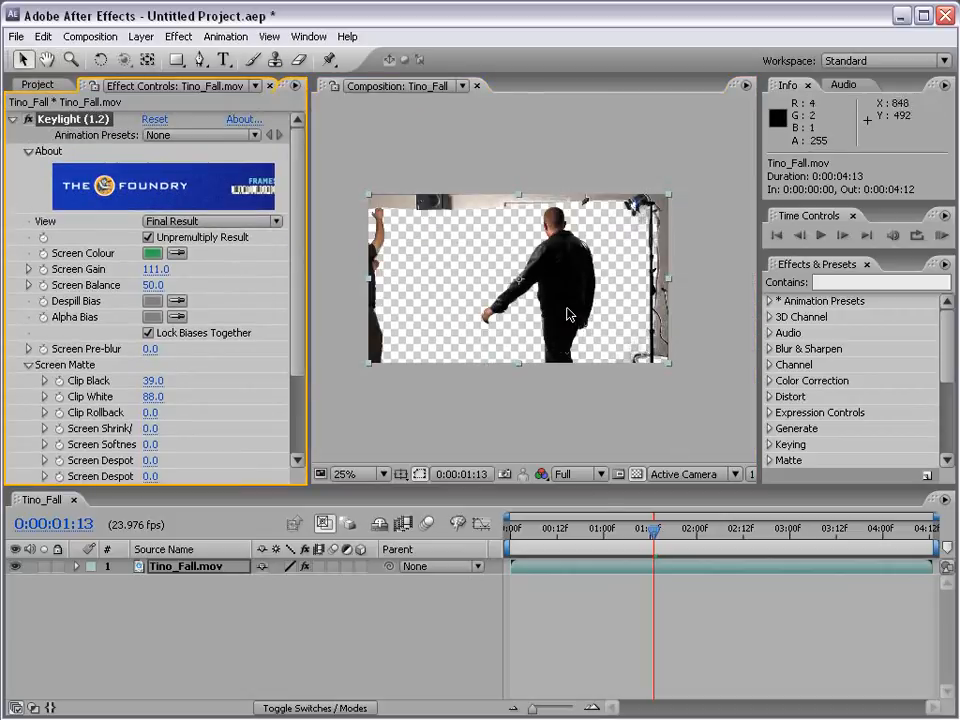
{"action": "left_click_drag", "start_coordinate": [531, 344], "coordinate": [534, 338]}
{"action": "scroll", "coordinate": [534, 338], "scroll_direction": "up", "scroll_amount": 1}
{"action": "left_click_drag", "start_coordinate": [593, 262], "coordinate": [544, 260]}
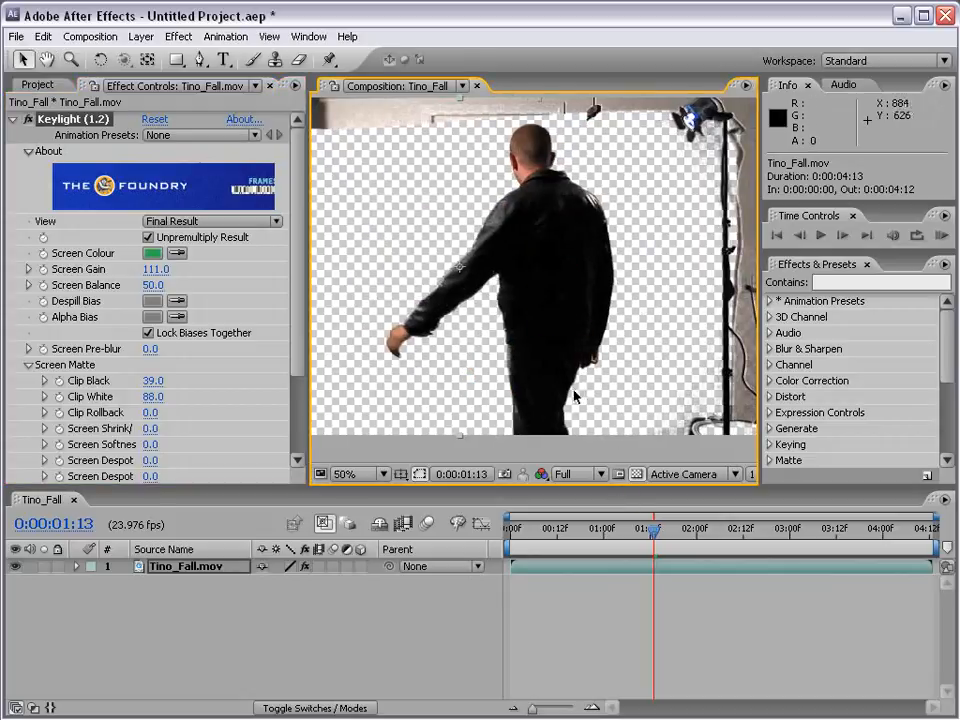
{"action": "key", "text": "space"}
{"action": "left_click_drag", "start_coordinate": [586, 147], "coordinate": [598, 227]}
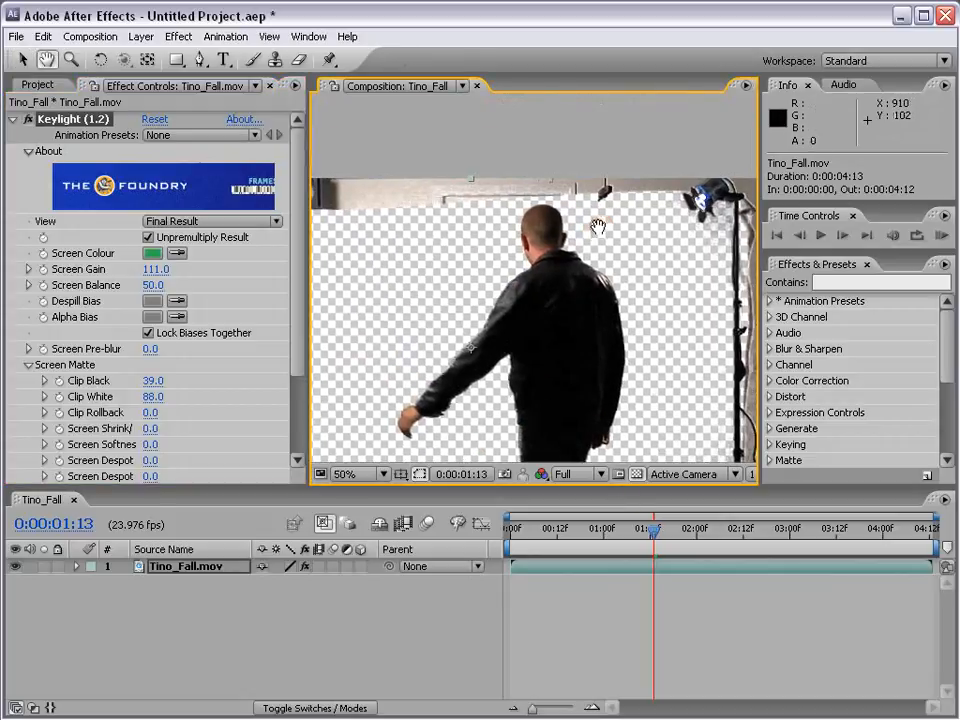
{"action": "key", "text": "space"}
{"action": "left_click_drag", "start_coordinate": [391, 284], "coordinate": [488, 273]}
{"action": "left_click_drag", "start_coordinate": [413, 328], "coordinate": [407, 248]}
{"action": "scroll", "coordinate": [415, 248], "scroll_direction": "down", "scroll_amount": 1}
{"action": "left_click_drag", "start_coordinate": [566, 278], "coordinate": [545, 300]}
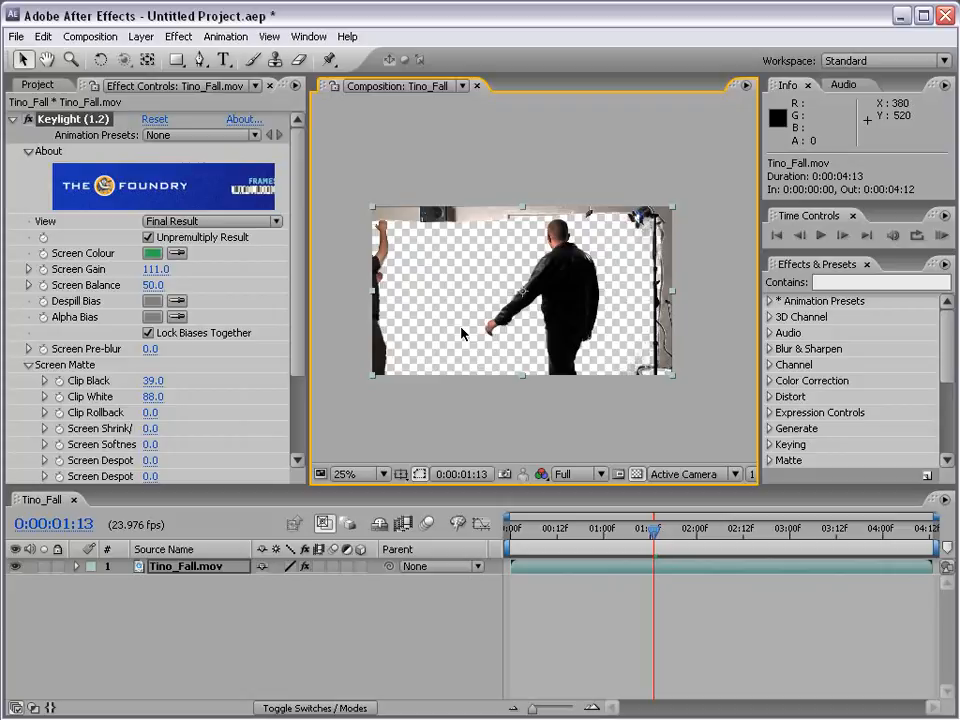
Turn off Keylight and draw a closed eight-point Pen mask roughly around the actor on the Tino_Fall.mov layer
{"action": "left_click", "coordinate": [28, 120]}
{"action": "left_click", "coordinate": [12, 120]}
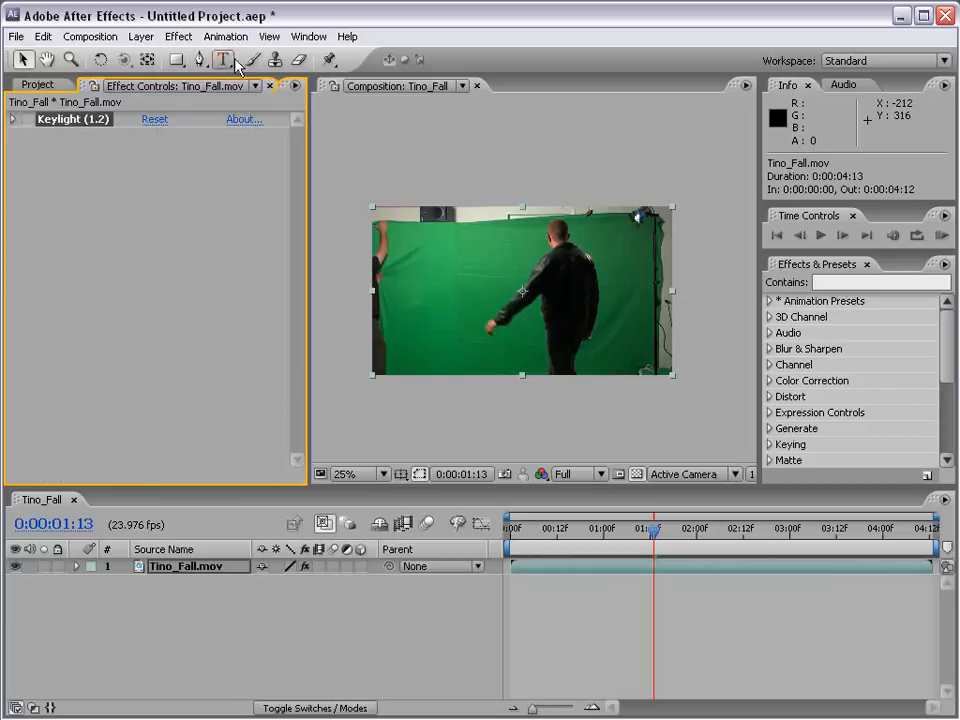
{"action": "left_click", "coordinate": [200, 60]}
{"action": "scroll", "coordinate": [454, 263], "scroll_direction": "up", "scroll_amount": 2}
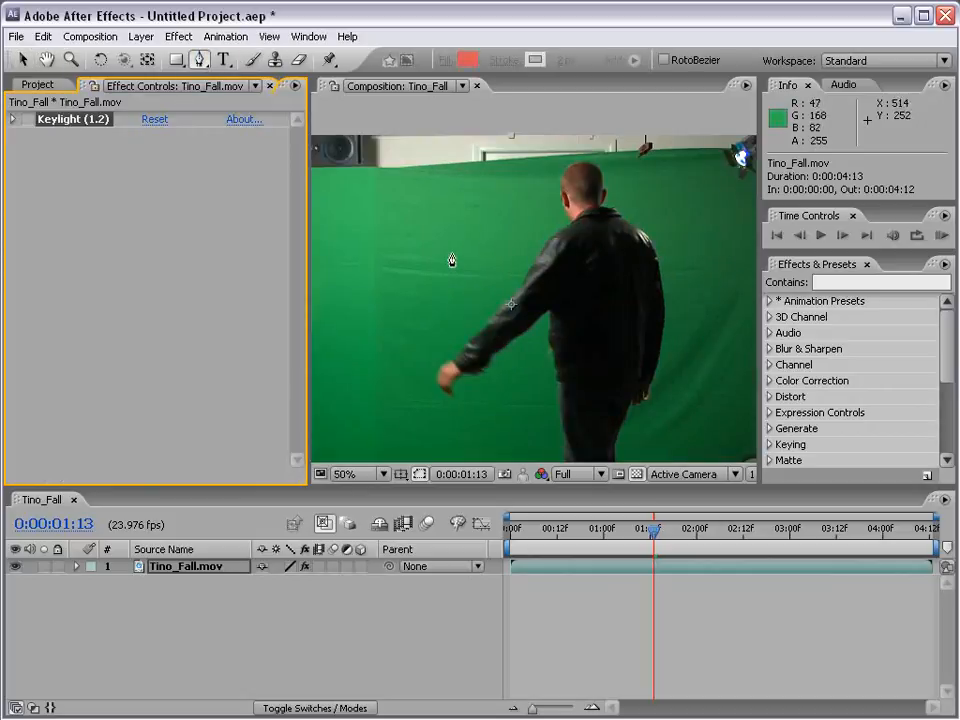
{"action": "left_click", "coordinate": [392, 170]}
{"action": "left_click", "coordinate": [355, 365]}
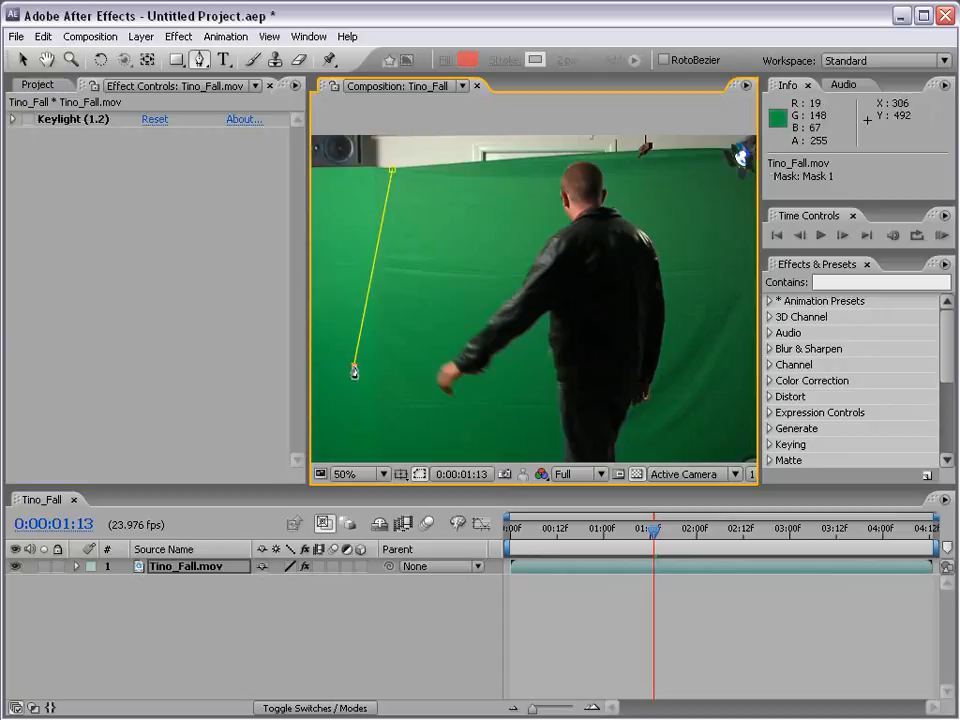
{"action": "left_click", "coordinate": [541, 418]}
{"action": "left_click", "coordinate": [527, 357]}
{"action": "left_click", "coordinate": [643, 427]}
{"action": "left_click", "coordinate": [716, 377]}
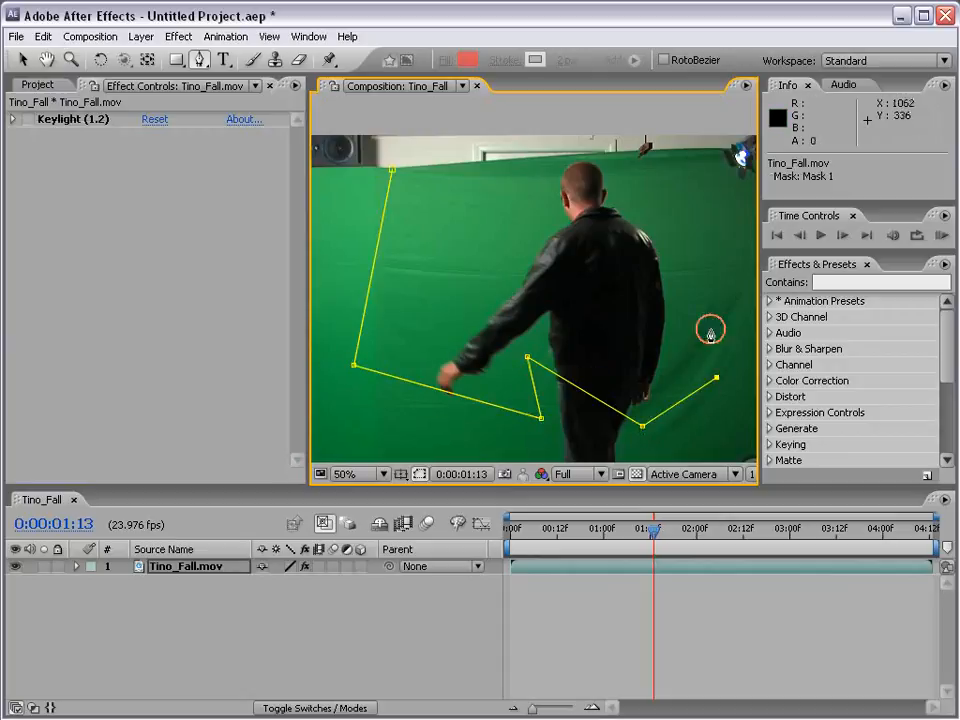
{"action": "left_click", "coordinate": [706, 247]}
{"action": "left_click", "coordinate": [712, 149]}
{"action": "left_click", "coordinate": [393, 172]}
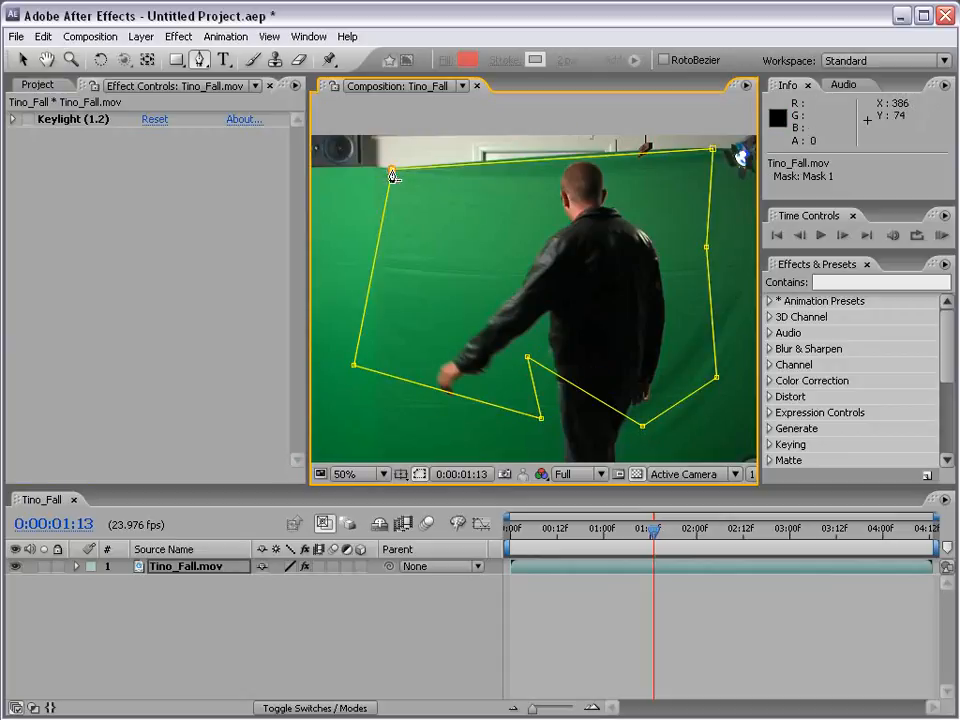
{"action": "left_click", "coordinate": [679, 544]}
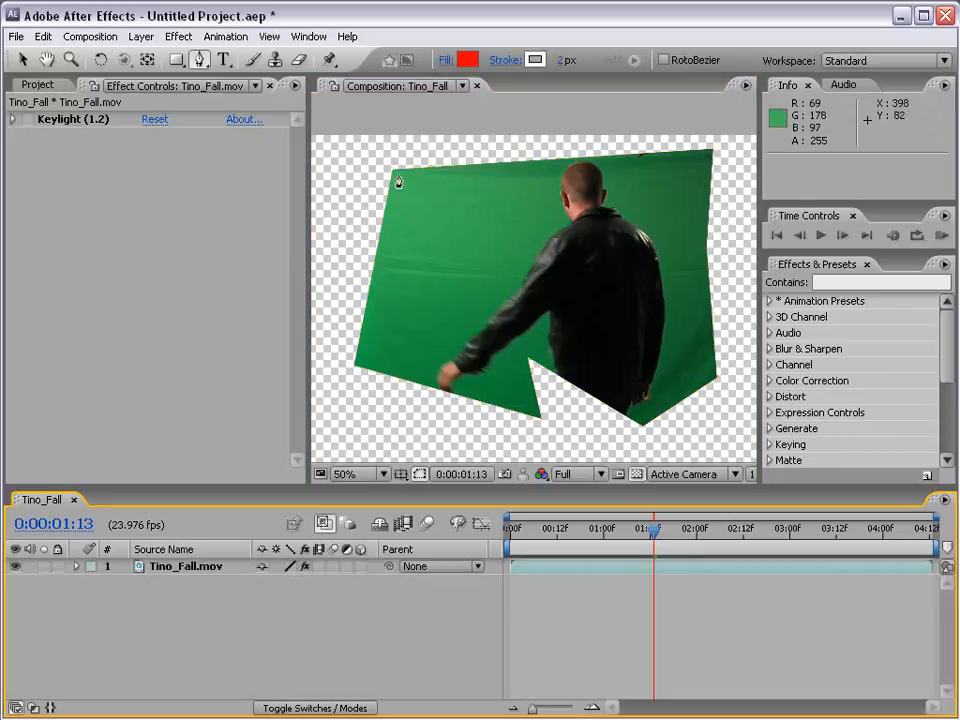
{"action": "key", "text": "comma"}
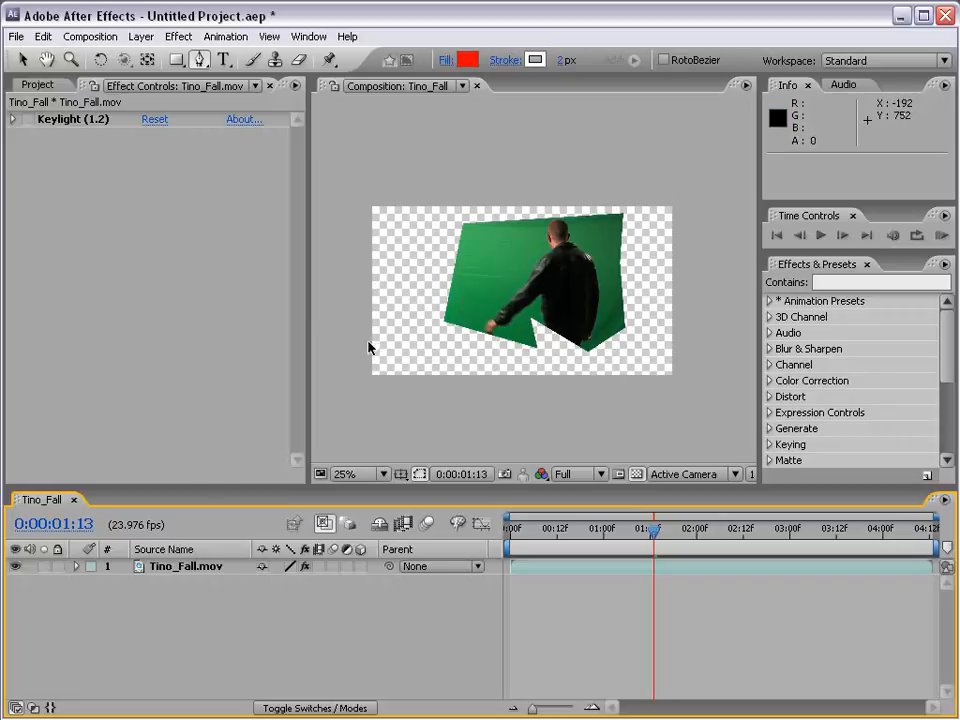
Enlarge the timeline area and reveal the properties of Mask 1 on the Tino_Fall.mov layer
{"action": "left_click", "coordinate": [77, 567]}
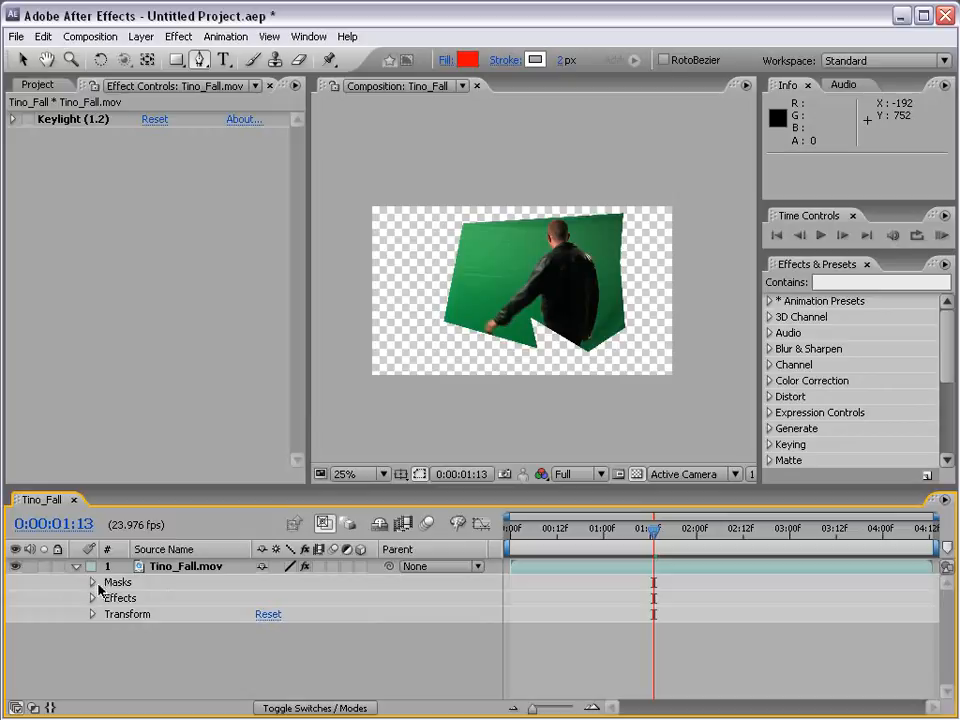
{"action": "left_click", "coordinate": [92, 585]}
{"action": "left_click_drag", "start_coordinate": [146, 489], "coordinate": [146, 430]}
{"action": "left_click", "coordinate": [109, 540]}
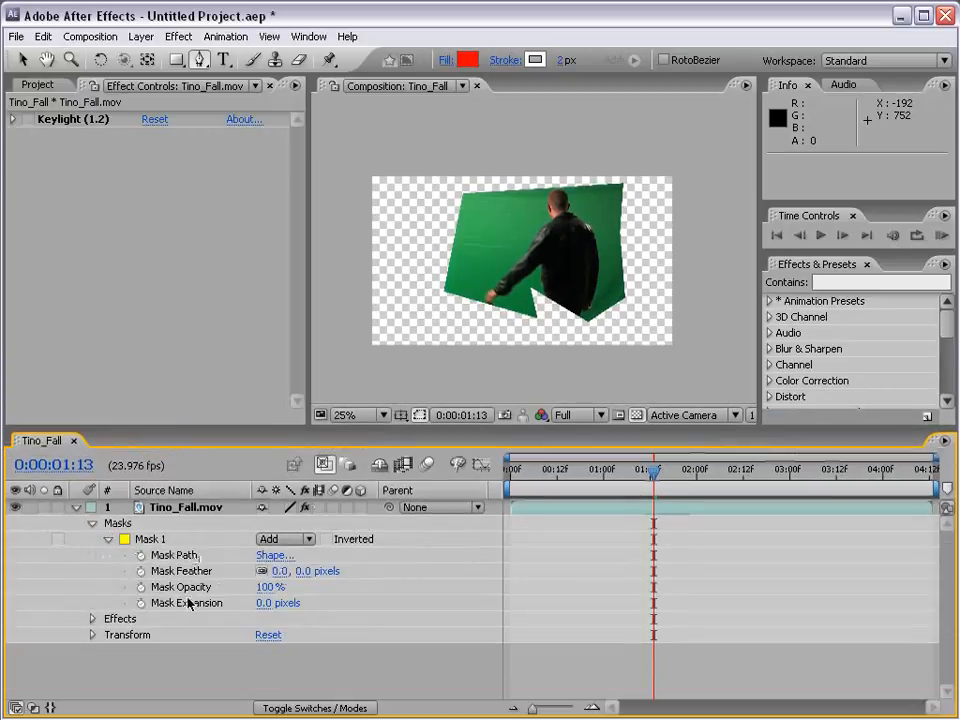
Try reshaping the mask by moving its lower-left vertex upward, and undo the edit
{"action": "left_click", "coordinate": [203, 580]}
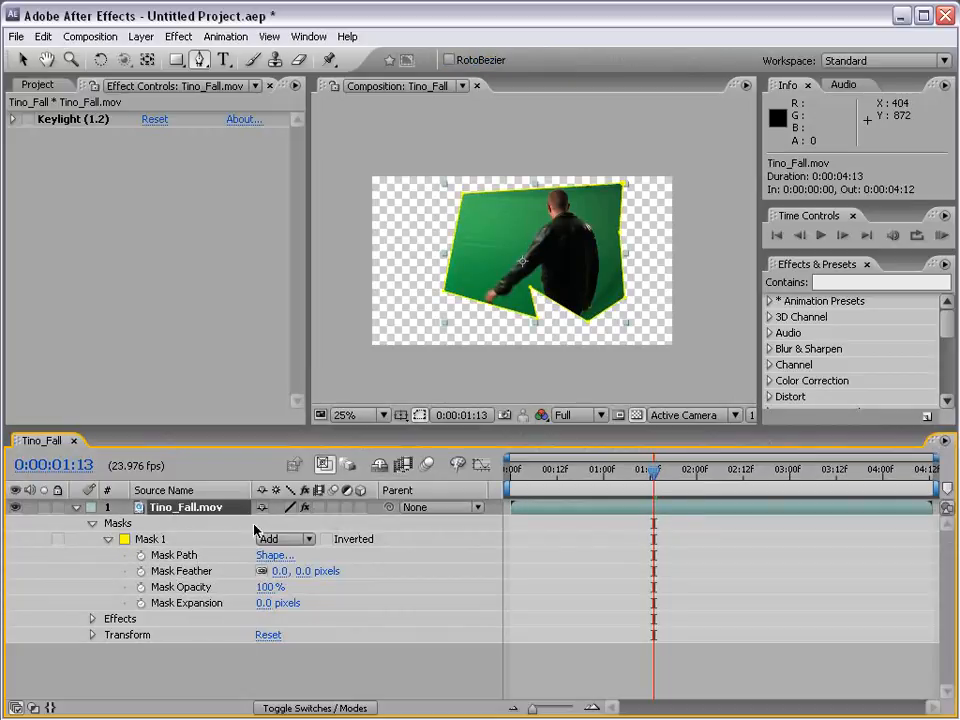
{"action": "scroll", "coordinate": [428, 321], "scroll_direction": "up", "scroll_amount": 2}
{"action": "left_click", "coordinate": [443, 317]}
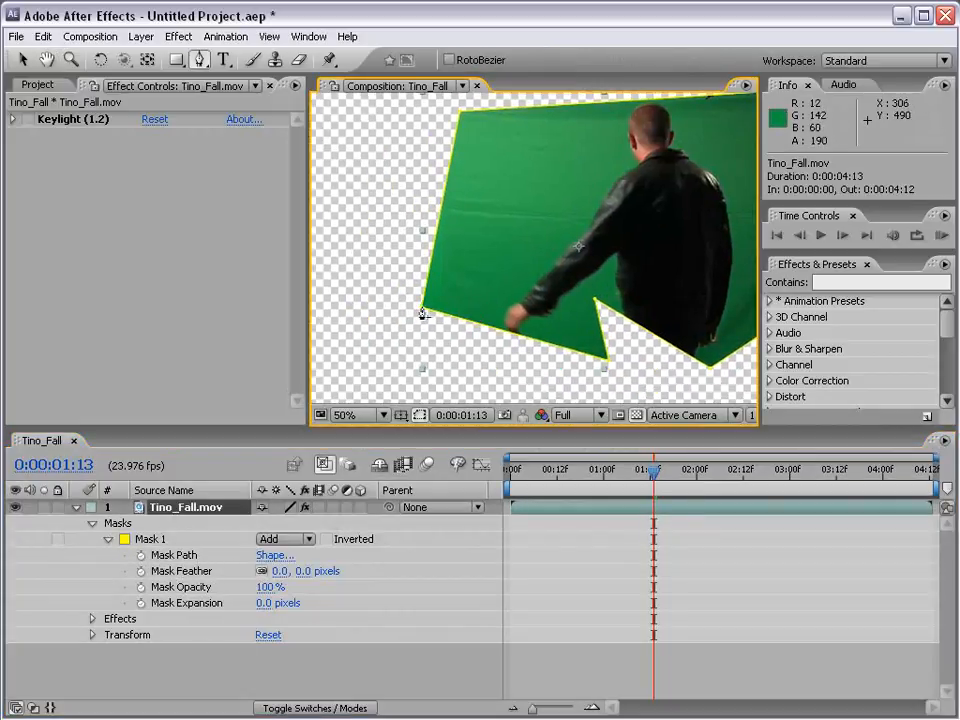
{"action": "key", "text": "v"}
{"action": "left_click_drag", "start_coordinate": [422, 314], "coordinate": [430, 268]}
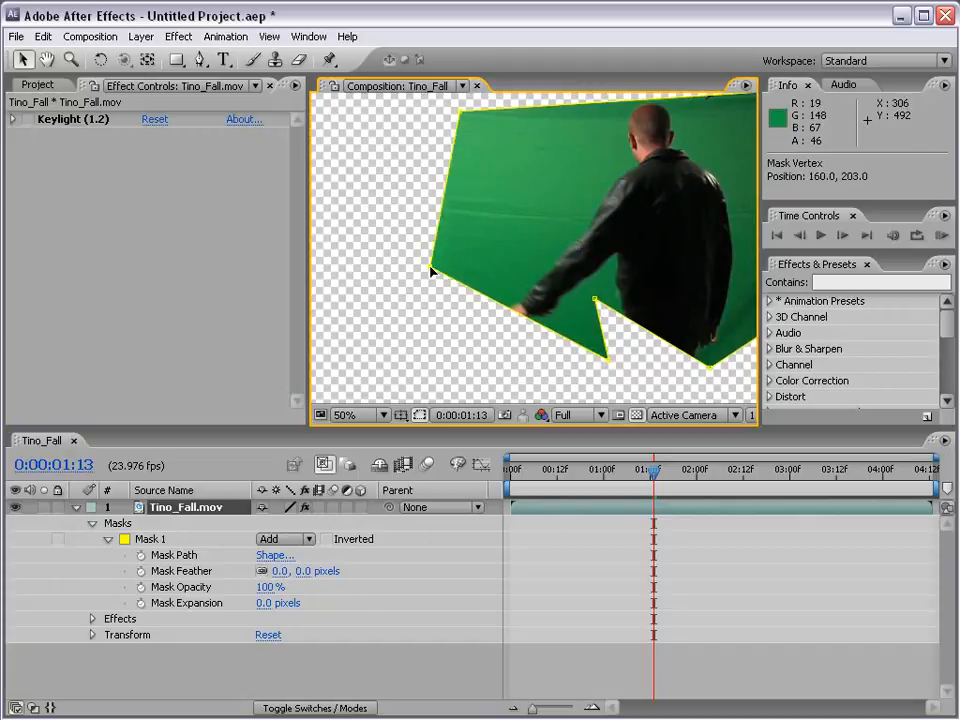
{"action": "key", "text": "ctrl+z"}
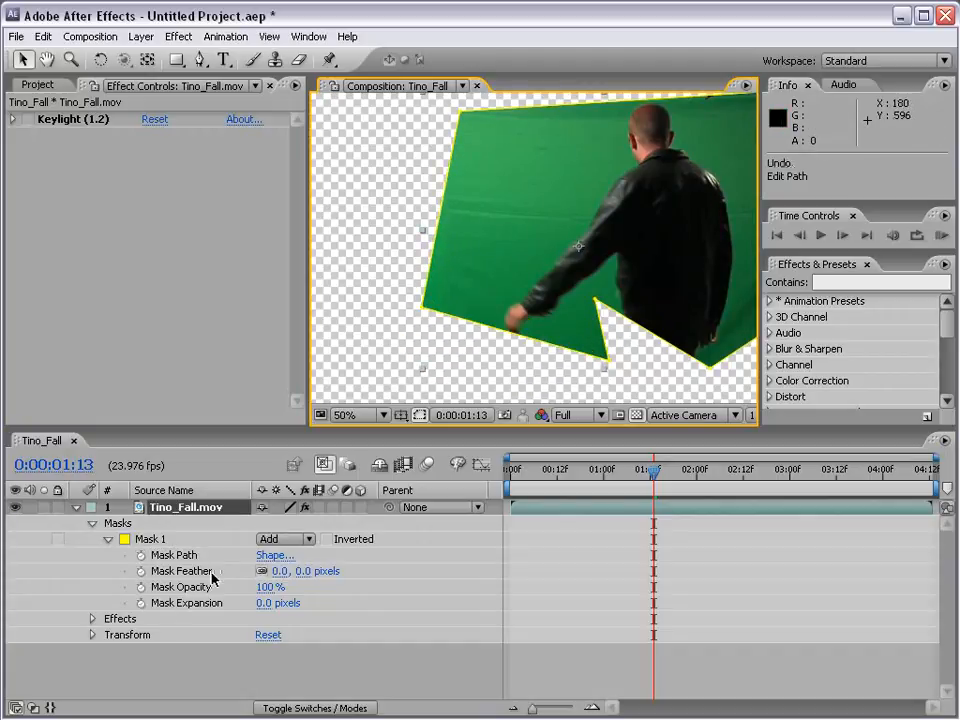
Set Mask 1's feather to 58 pixels and deselect the layer
{"action": "left_click_drag", "start_coordinate": [300, 572], "coordinate": [493, 585]}
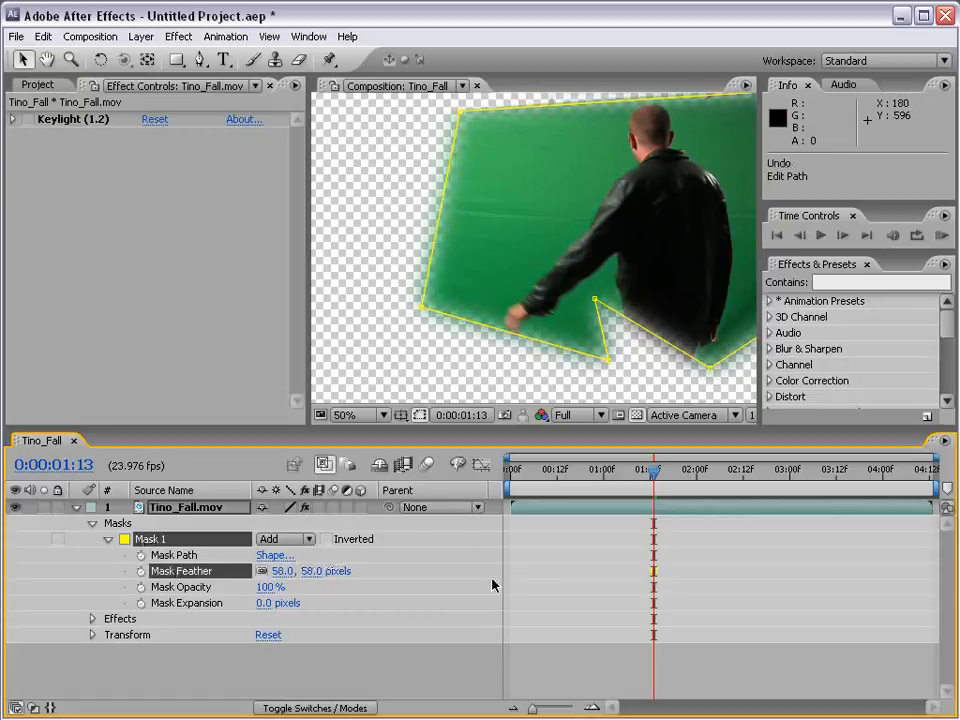
{"action": "left_click", "coordinate": [525, 443]}
{"action": "key", "text": "space"}
{"action": "left_click_drag", "start_coordinate": [652, 228], "coordinate": [558, 263]}
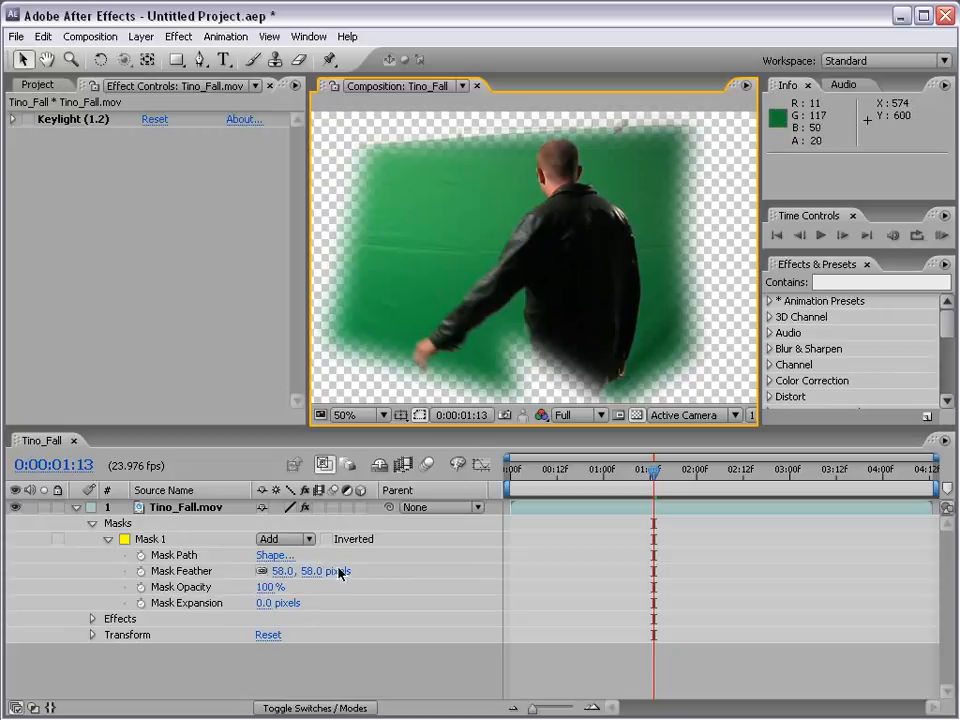
Try a Mask Expansion of -93 pixels on Mask 1 and undo it
{"action": "left_click_drag", "start_coordinate": [264, 606], "coordinate": [199, 603]}
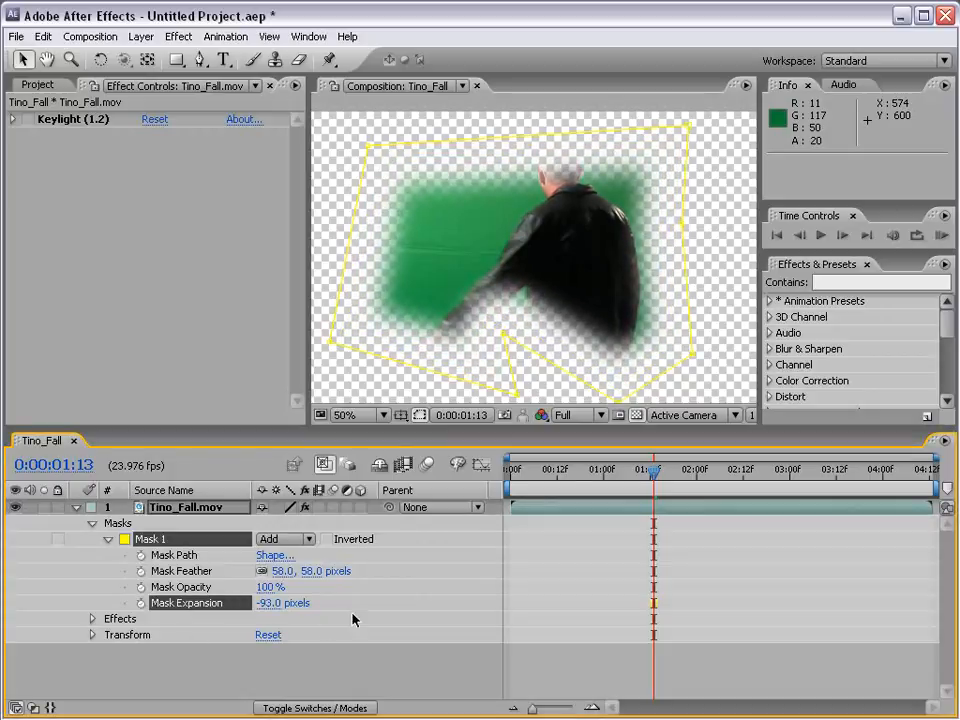
{"action": "key", "text": "ctrl+z"}
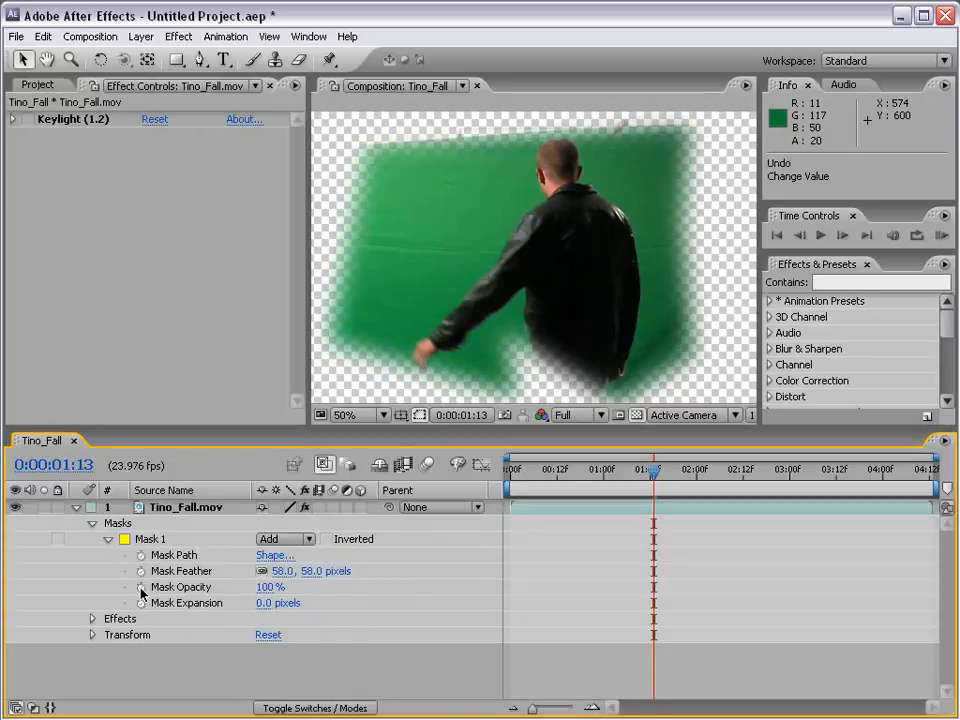
Keyframe Mask 1's path at 0:00:00:15, reshape its corners around the actor at 0:00:01:00, and check the frame before that keyframe
{"action": "mouse_move", "coordinate": [585, 472]}
{"action": "left_mouse_down"}
{"action": "mouse_move", "coordinate": [531, 470]}
{"action": "mouse_move", "coordinate": [568, 470]}
{"action": "left_mouse_up"}
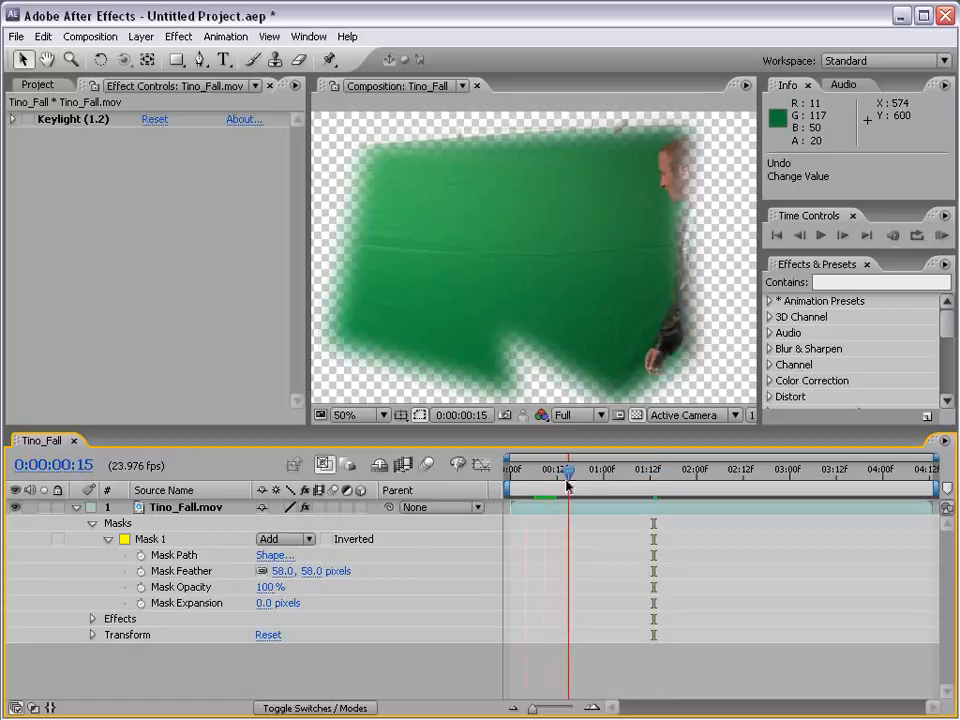
{"action": "left_click", "coordinate": [141, 556]}
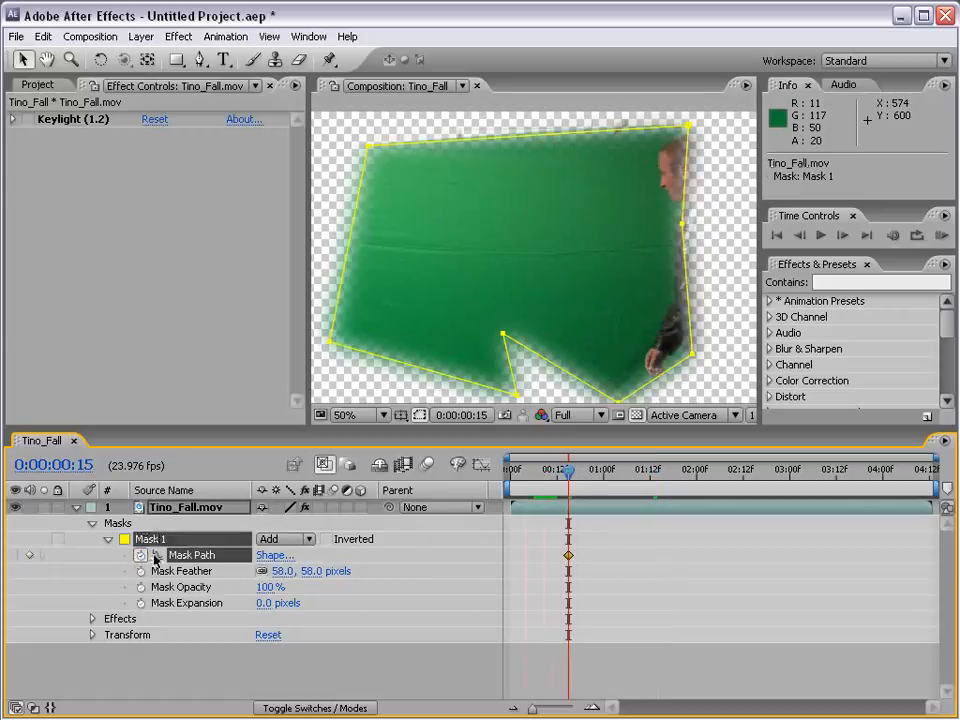
{"action": "left_click_drag", "start_coordinate": [585, 480], "coordinate": [604, 478]}
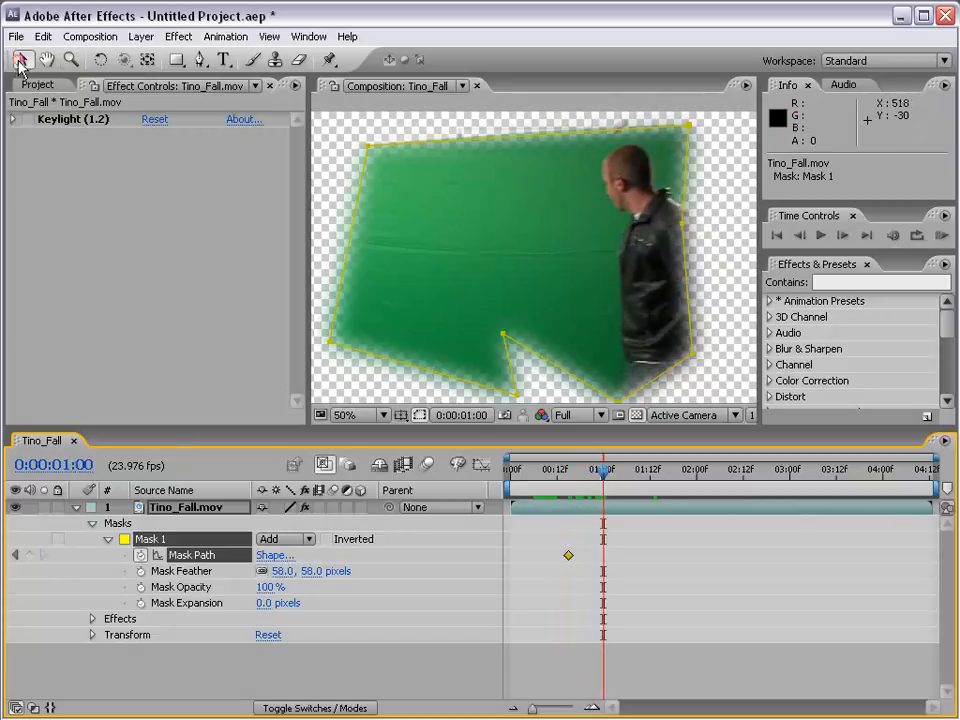
{"action": "left_click_drag", "start_coordinate": [368, 147], "coordinate": [352, 137]}
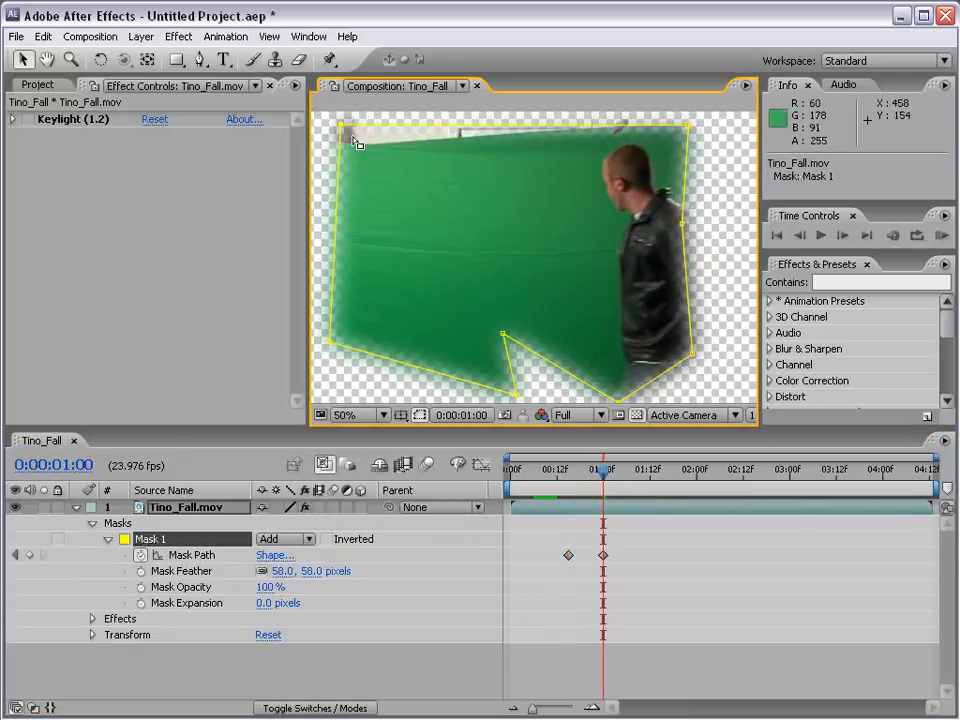
{"action": "left_click_drag", "start_coordinate": [501, 334], "coordinate": [570, 386]}
{"action": "key", "text": "comma"}
{"action": "key", "text": "comma"}
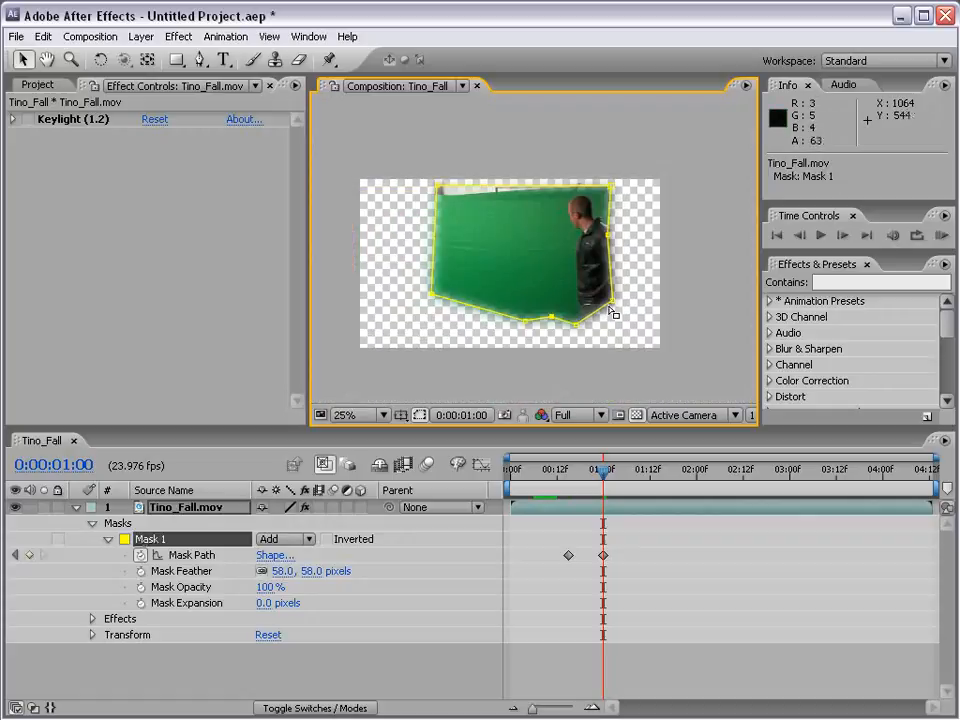
{"action": "mouse_move", "coordinate": [603, 468]}
{"action": "left_mouse_down"}
{"action": "mouse_move", "coordinate": [571, 474]}
{"action": "mouse_move", "coordinate": [596, 476]}
{"action": "left_mouse_up"}
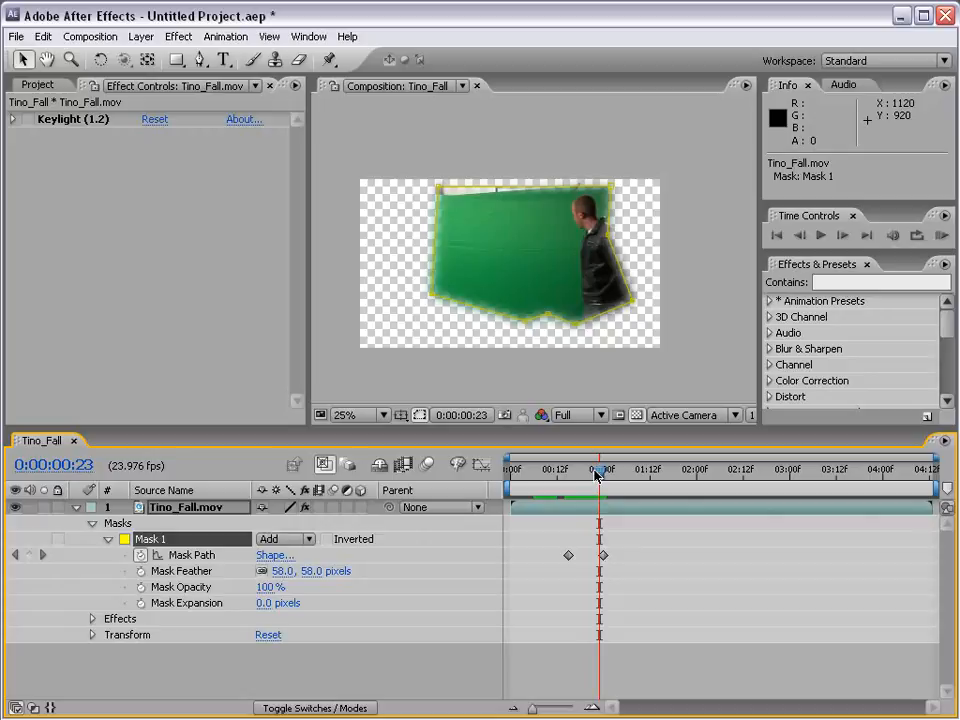
Delete Mask 1 from the Tino_Fall.mov layer and re-enable the Keylight effect
{"action": "left_click", "coordinate": [570, 643]}
{"action": "left_click", "coordinate": [152, 540]}
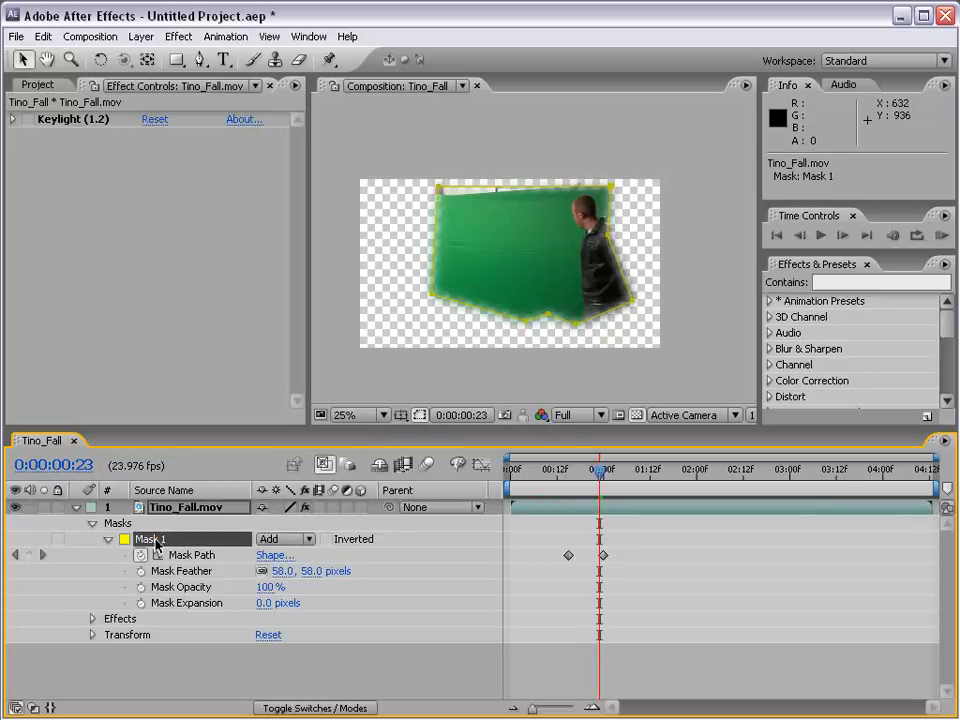
{"action": "key", "text": "Delete"}
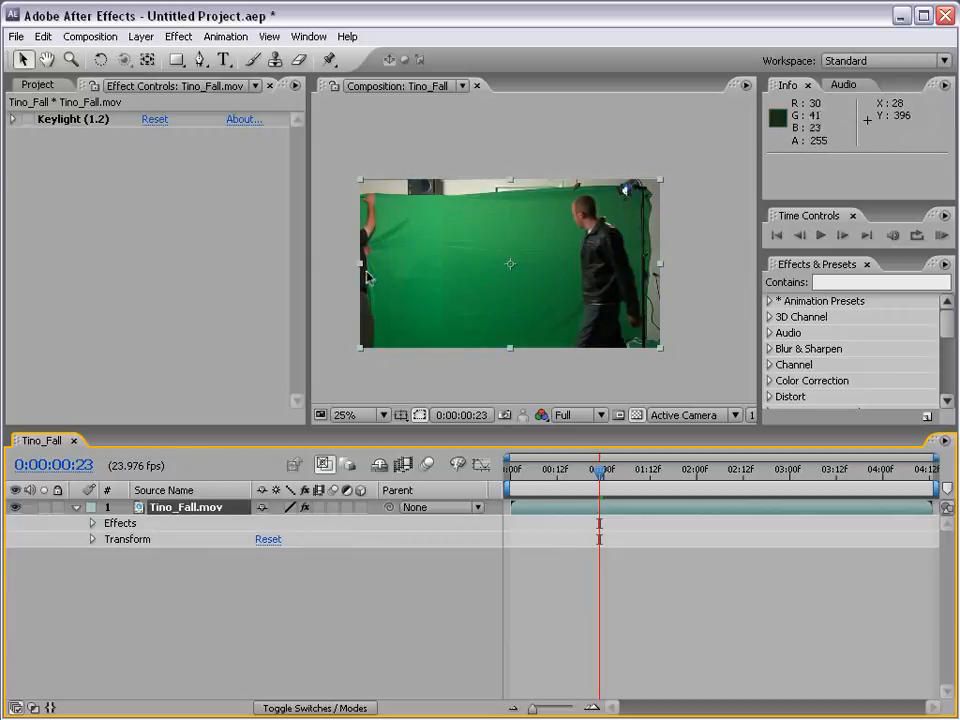
{"action": "left_click", "coordinate": [27, 120]}
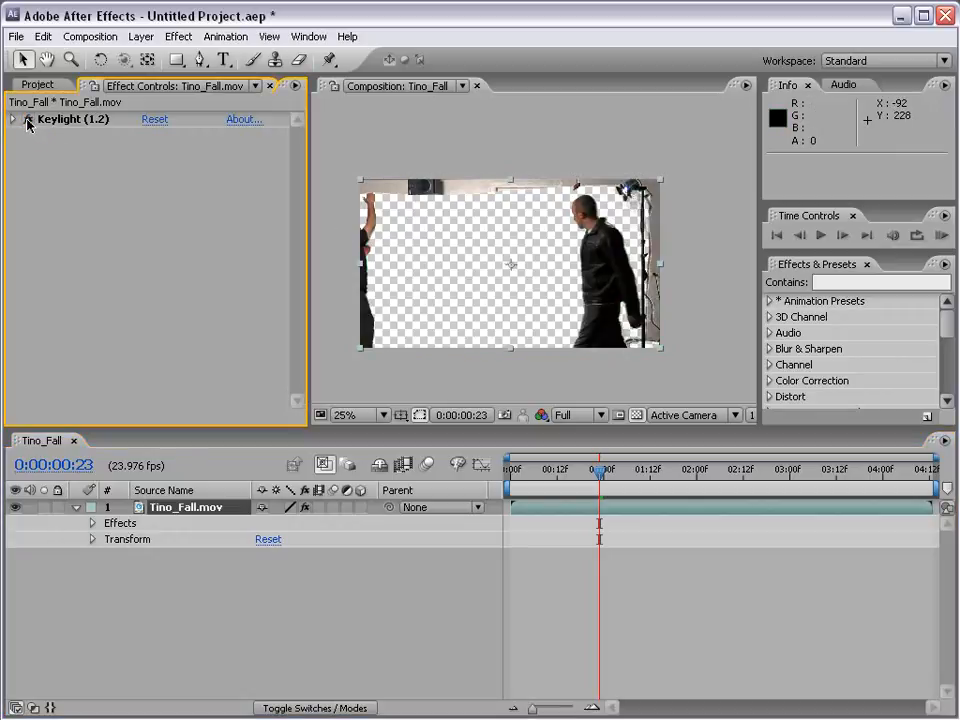
At 0:00:01:14, start a Pen mask on Tino_Fall.mov below the frame, running between the actor and the light stand
{"action": "left_click", "coordinate": [200, 62]}
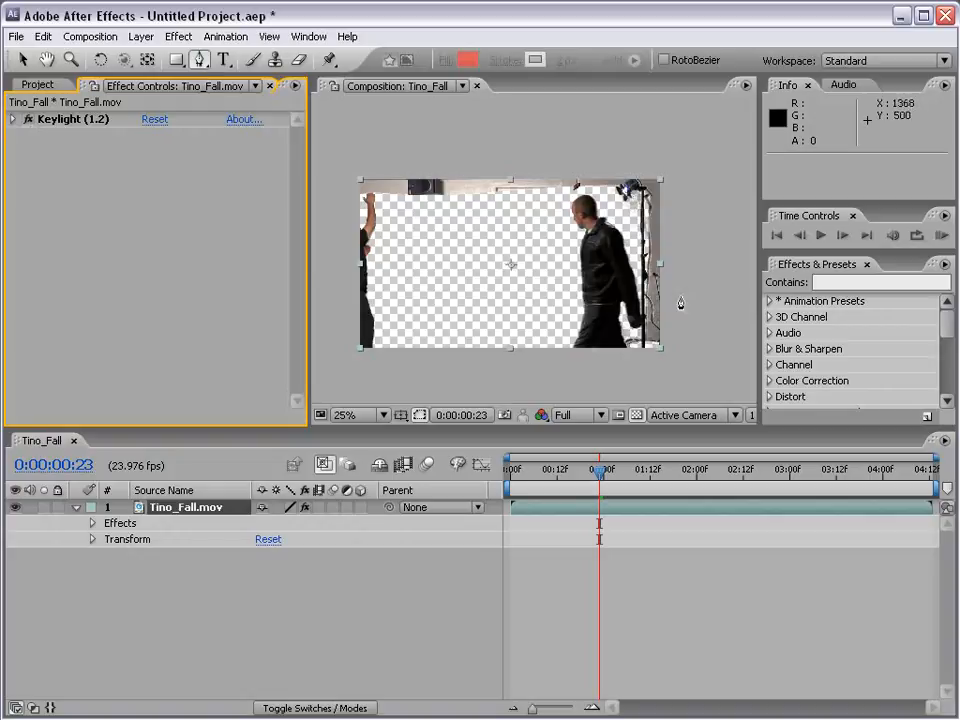
{"action": "left_click_drag", "start_coordinate": [638, 470], "coordinate": [657, 472]}
{"action": "scroll", "coordinate": [622, 372], "scroll_direction": "up", "scroll_amount": 2}
{"action": "key", "text": "space"}
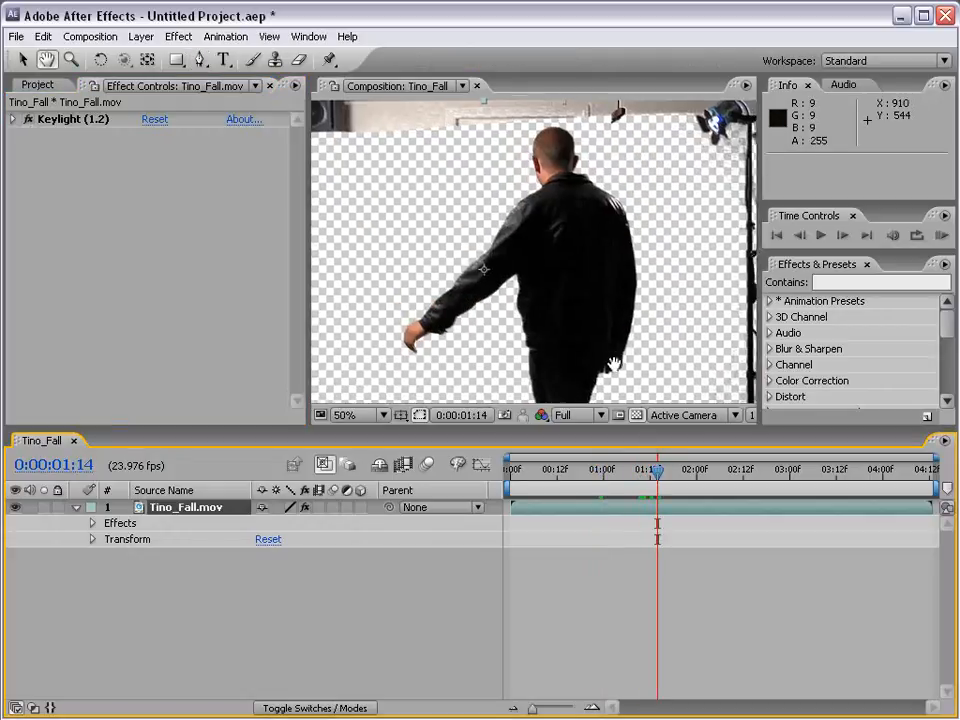
{"action": "left_click_drag", "start_coordinate": [613, 362], "coordinate": [583, 280]}
{"action": "left_click", "coordinate": [643, 376]}
{"action": "left_click", "coordinate": [663, 332]}
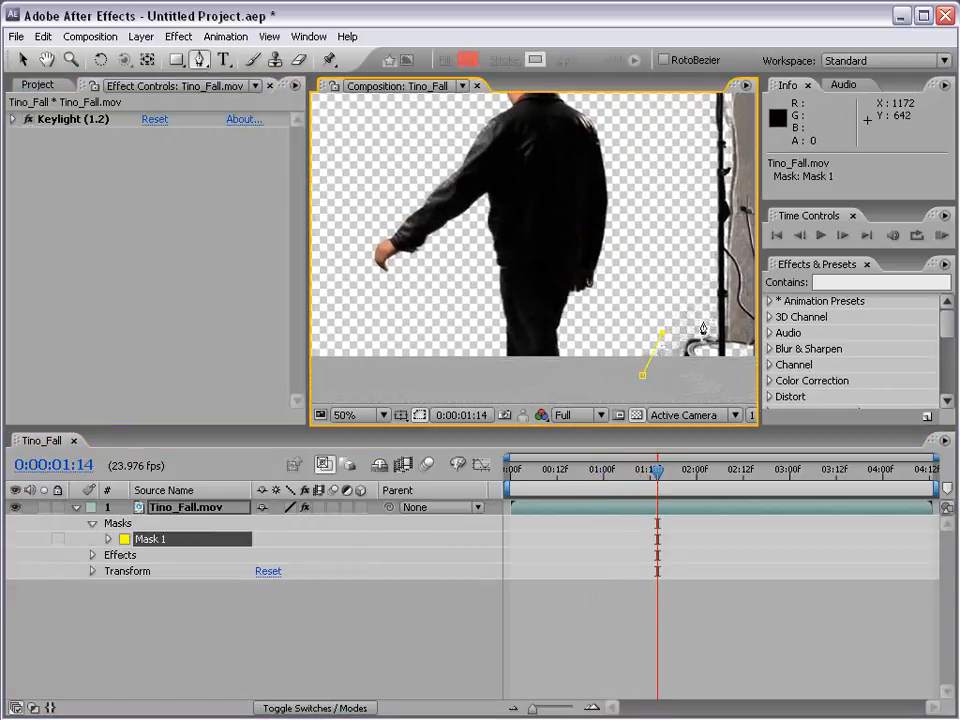
{"action": "left_click", "coordinate": [704, 318]}
{"action": "key", "text": "space"}
{"action": "left_click_drag", "start_coordinate": [703, 114], "coordinate": [703, 224]}
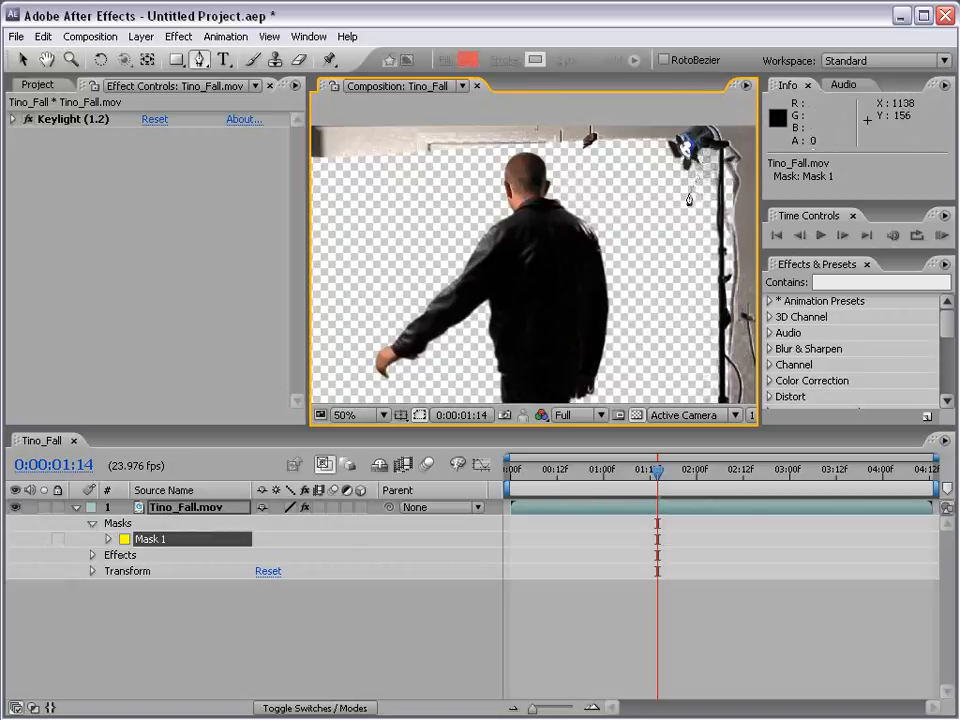
Continue the mask along the green screen's upper edge, down beside the person holding the screen, close it below the frame, and deselect it
{"action": "left_click", "coordinate": [642, 143]}
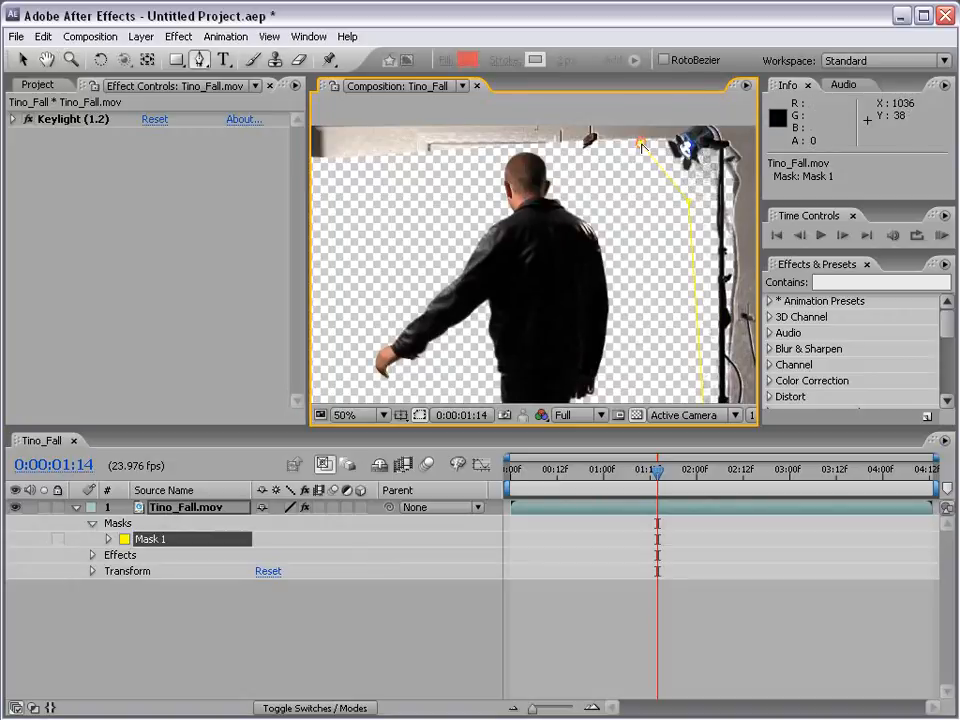
{"action": "left_click", "coordinate": [561, 146]}
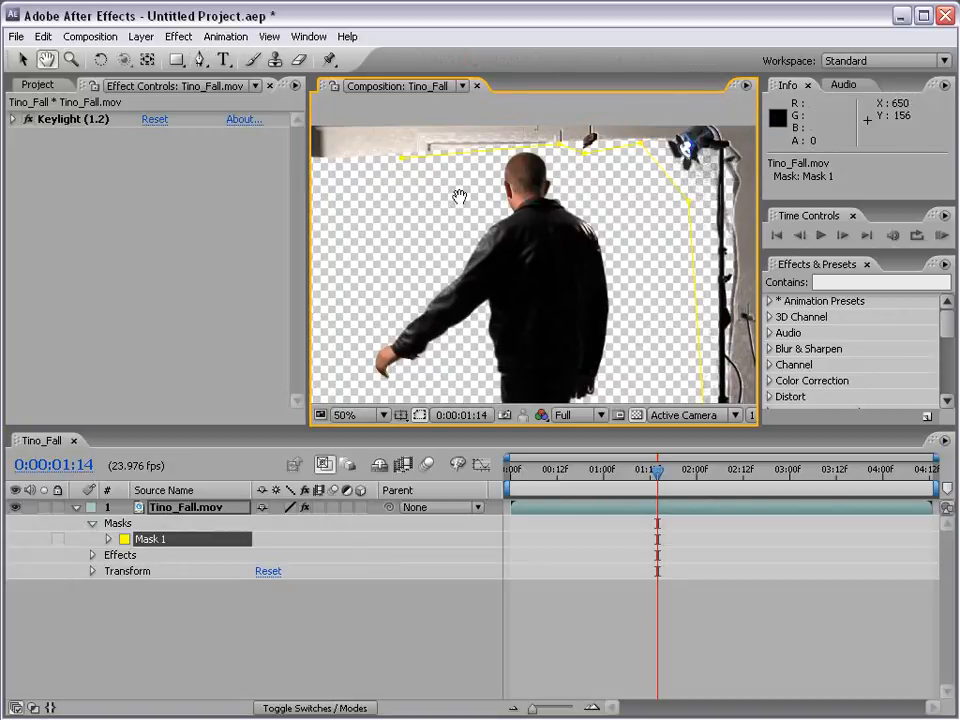
{"action": "scroll", "coordinate": [468, 205], "scroll_direction": "down", "scroll_amount": 1}
{"action": "left_click_drag", "start_coordinate": [484, 233], "coordinate": [508, 220]}
{"action": "left_click", "coordinate": [403, 201]}
{"action": "left_click", "coordinate": [393, 353]}
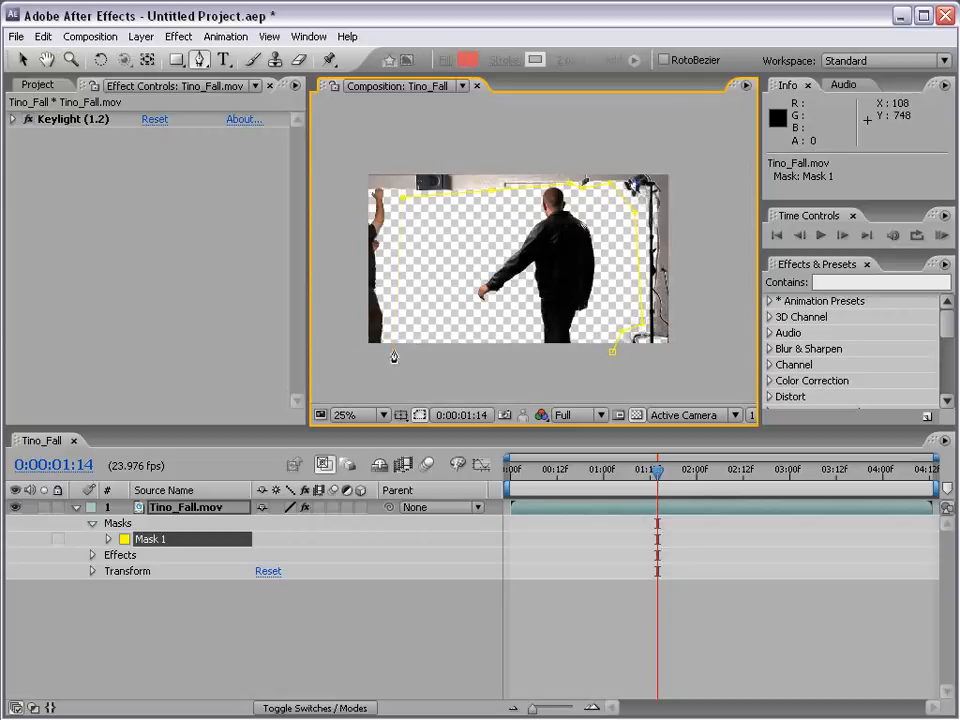
{"action": "left_click", "coordinate": [613, 356]}
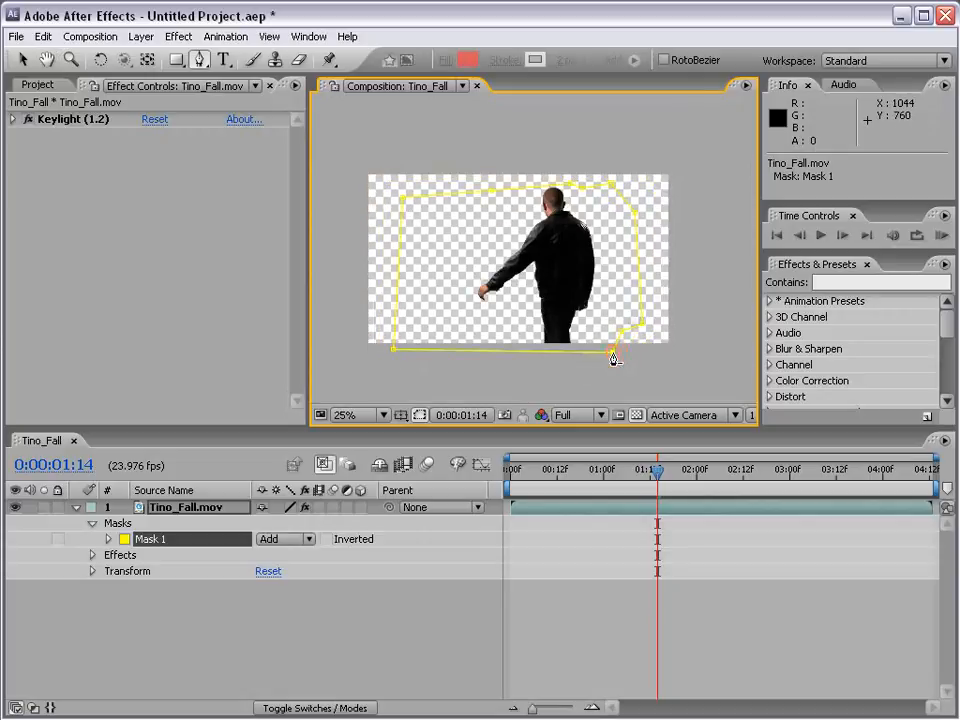
{"action": "left_click", "coordinate": [566, 553]}
{"action": "key", "text": "v"}
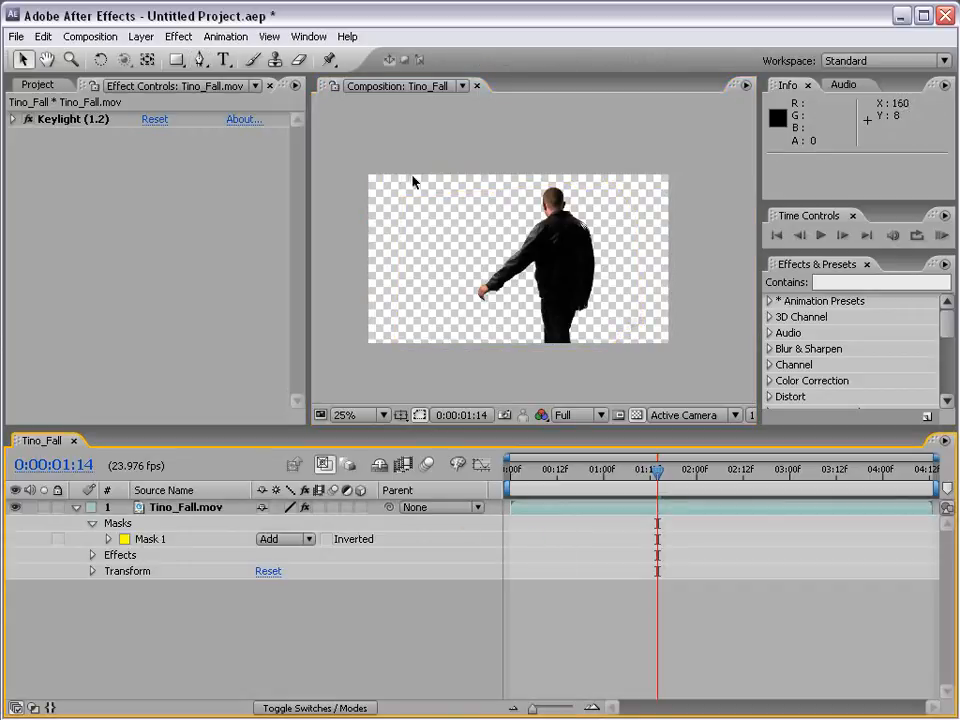
{"action": "left_click", "coordinate": [592, 509]}
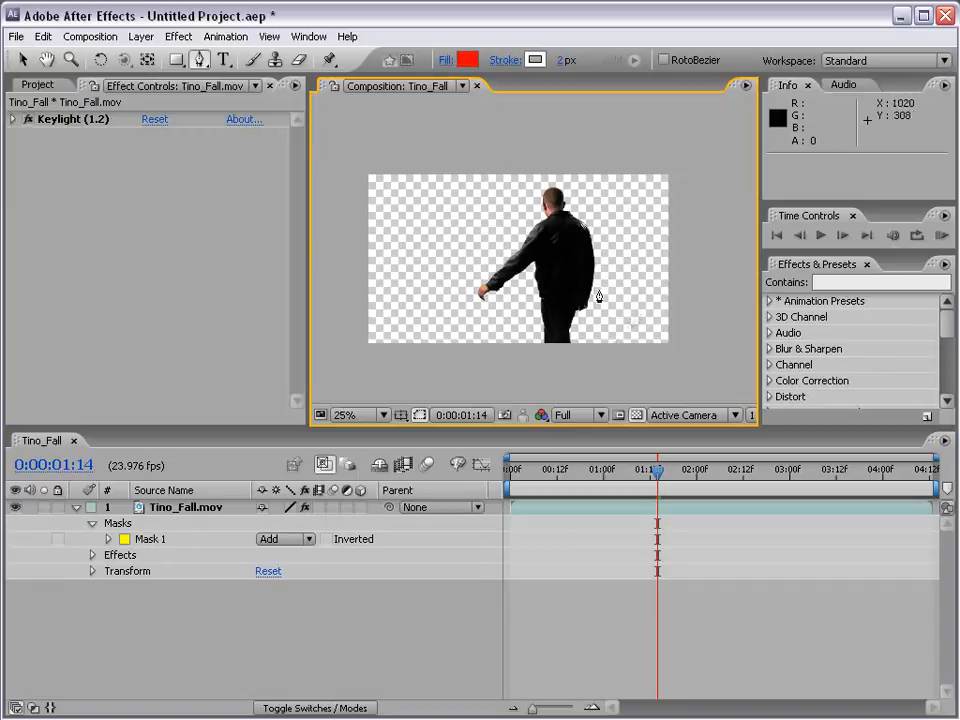
Add Explosion_01.mov from the Explosions folder beneath the Tino_Fall.mov layer and shift its start to 0:00:02:23
{"action": "left_click", "coordinate": [38, 86]}
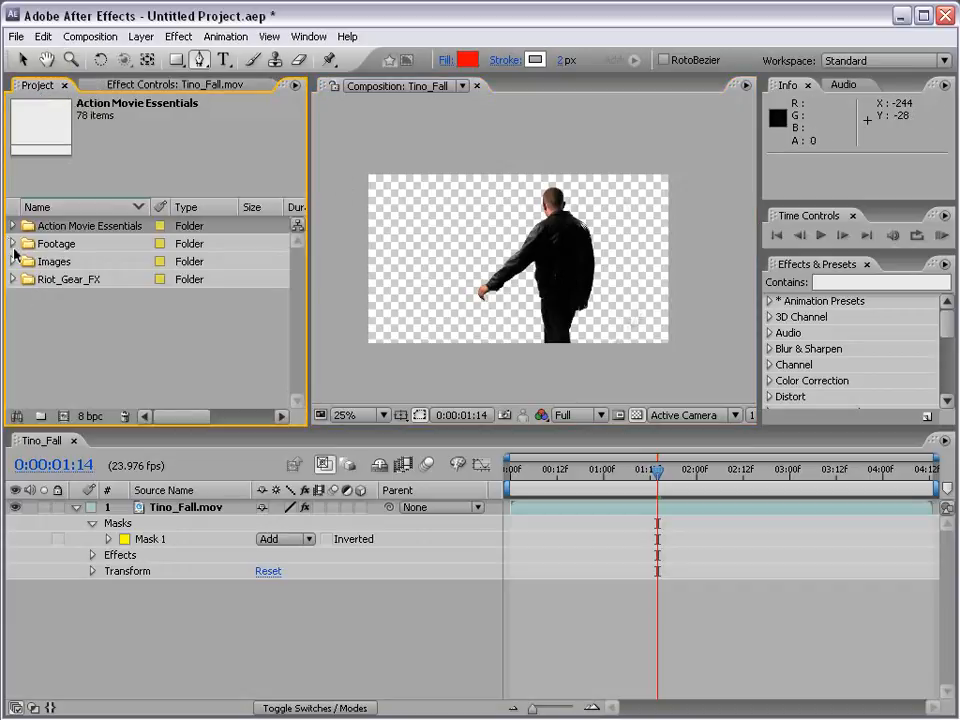
{"action": "left_click", "coordinate": [13, 227]}
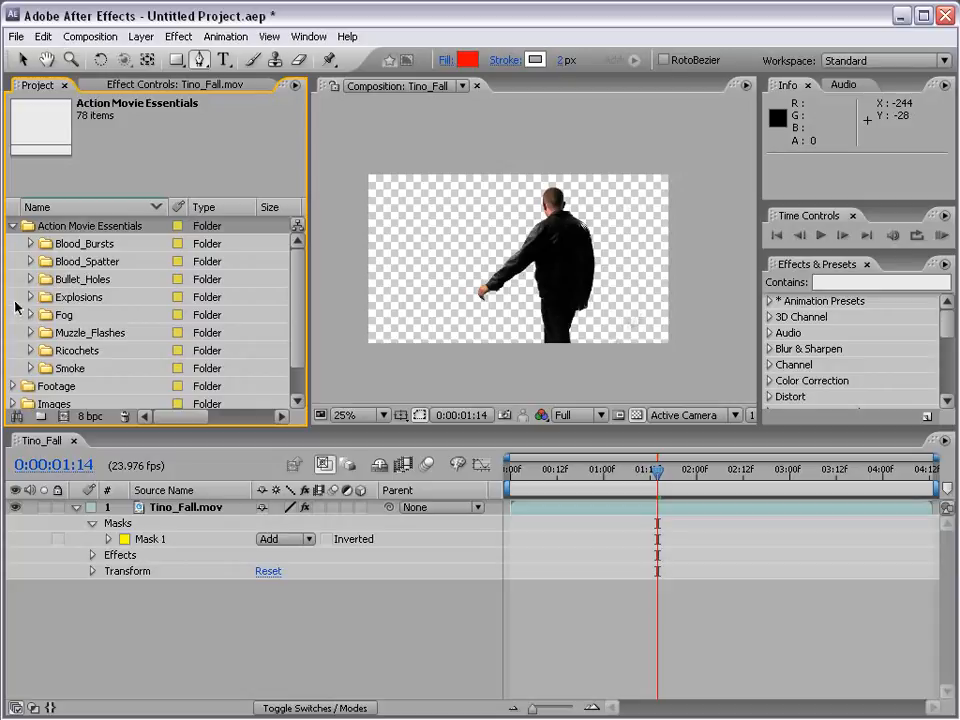
{"action": "left_click", "coordinate": [30, 298]}
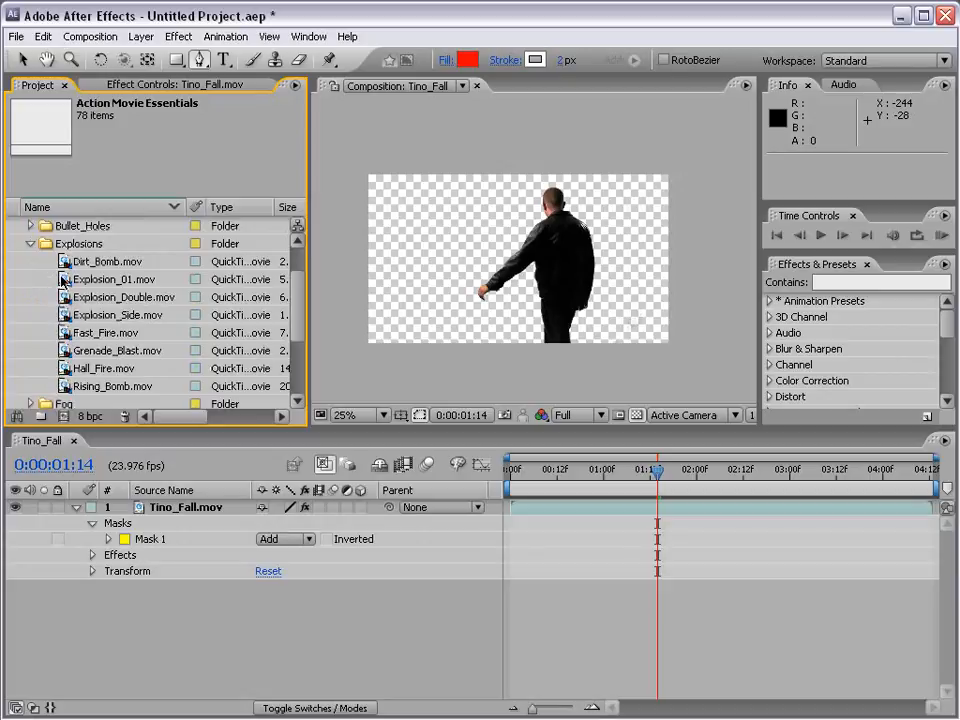
{"action": "left_click_drag", "start_coordinate": [63, 281], "coordinate": [556, 593]}
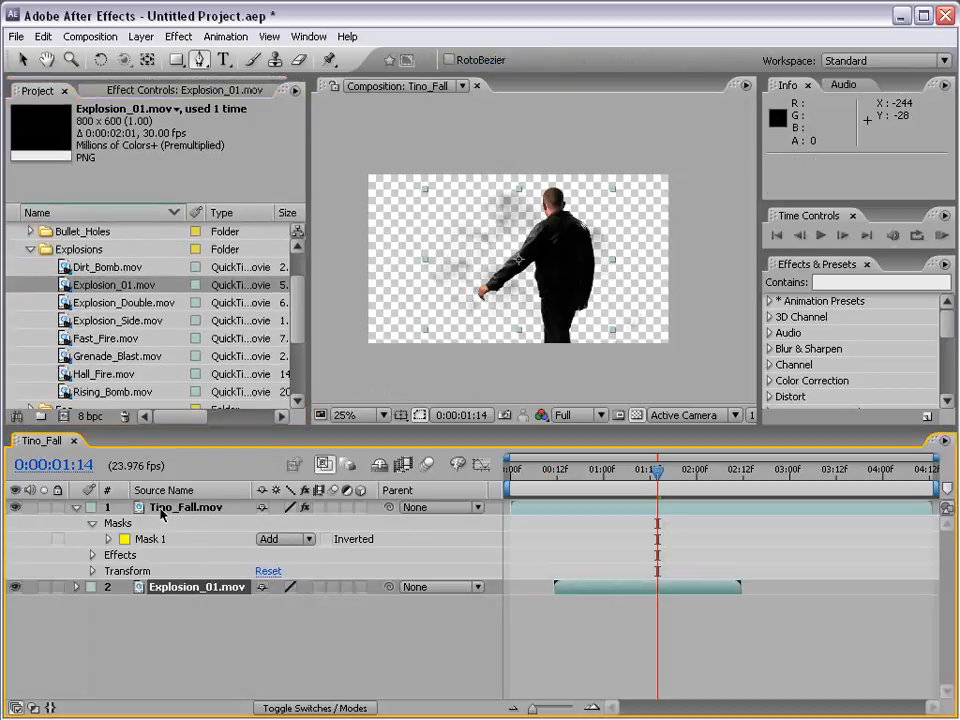
{"action": "left_click_drag", "start_coordinate": [658, 476], "coordinate": [792, 490]}
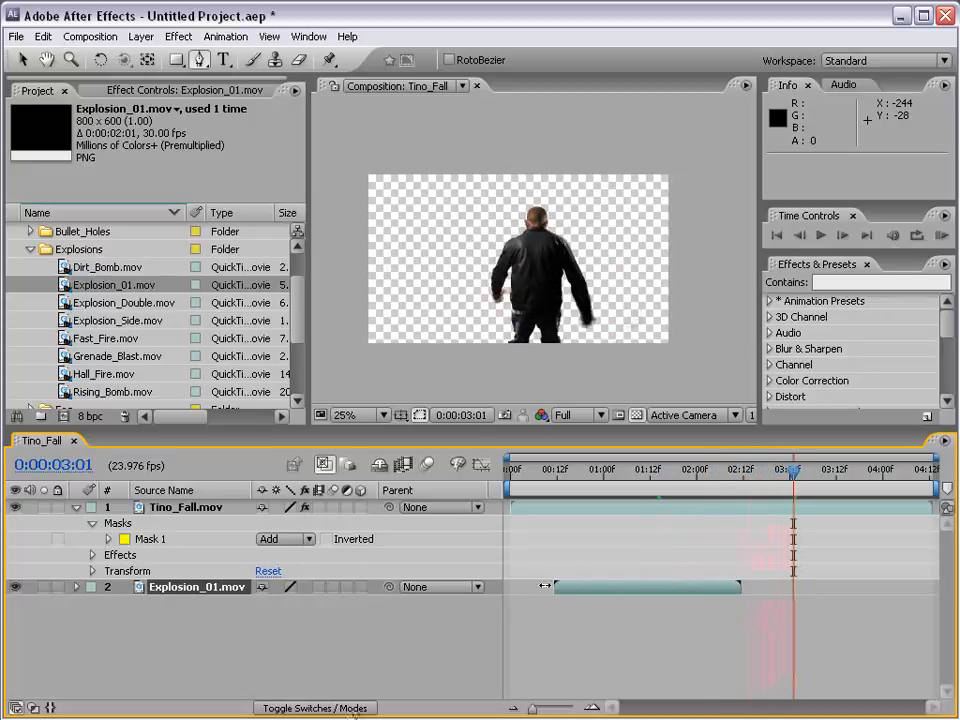
{"action": "left_click_drag", "start_coordinate": [575, 592], "coordinate": [812, 591]}
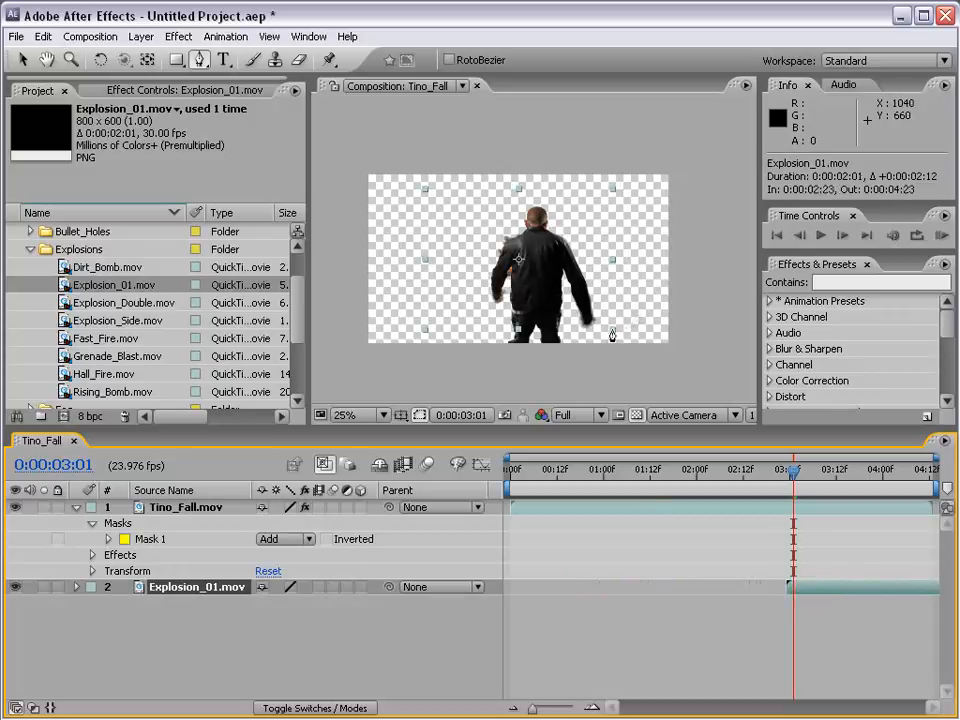
Scale the Explosion_01.mov layer to 325% and preview it behind the actor with the transparency grid turned off
{"action": "key", "text": "v"}
{"action": "left_click_drag", "start_coordinate": [612, 337], "coordinate": [841, 504]}
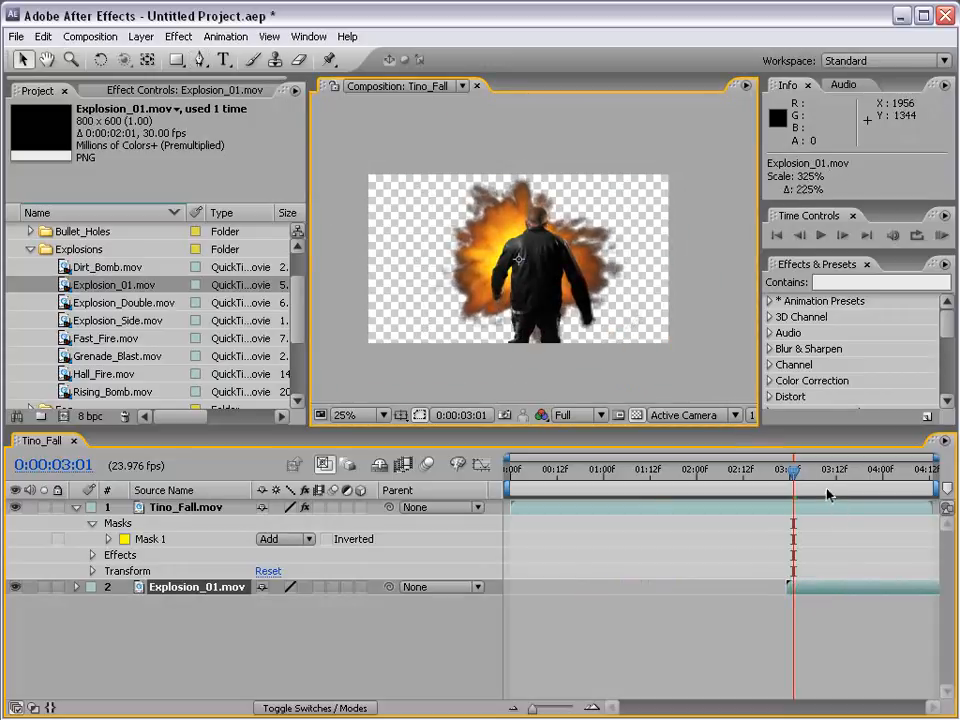
{"action": "left_click", "coordinate": [630, 416]}
{"action": "left_click_drag", "start_coordinate": [793, 480], "coordinate": [814, 481]}
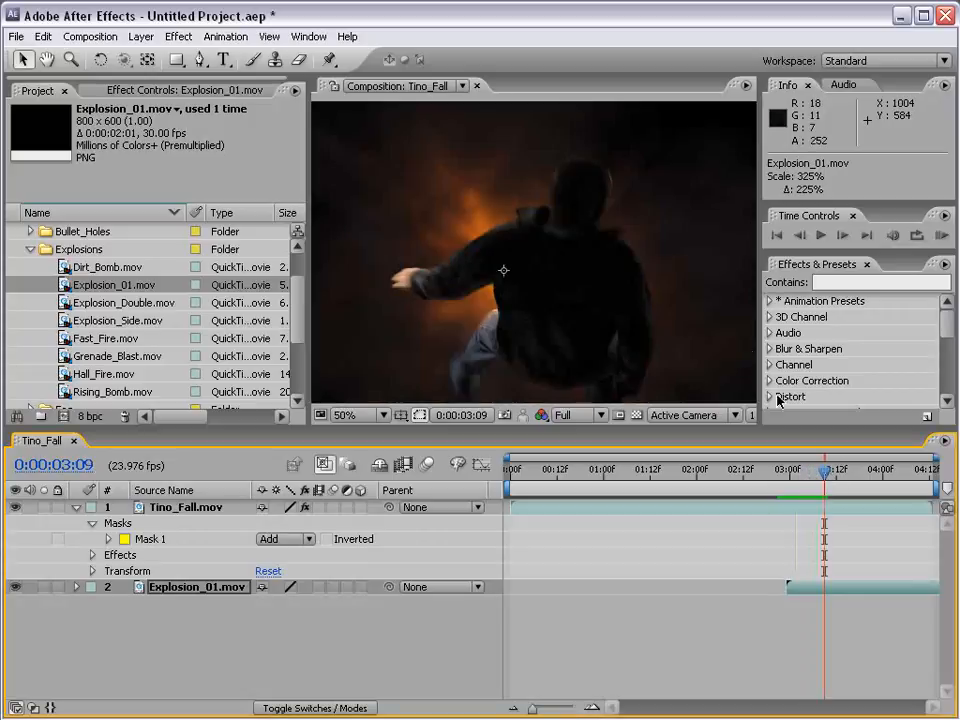
{"action": "key", "text": "comma"}
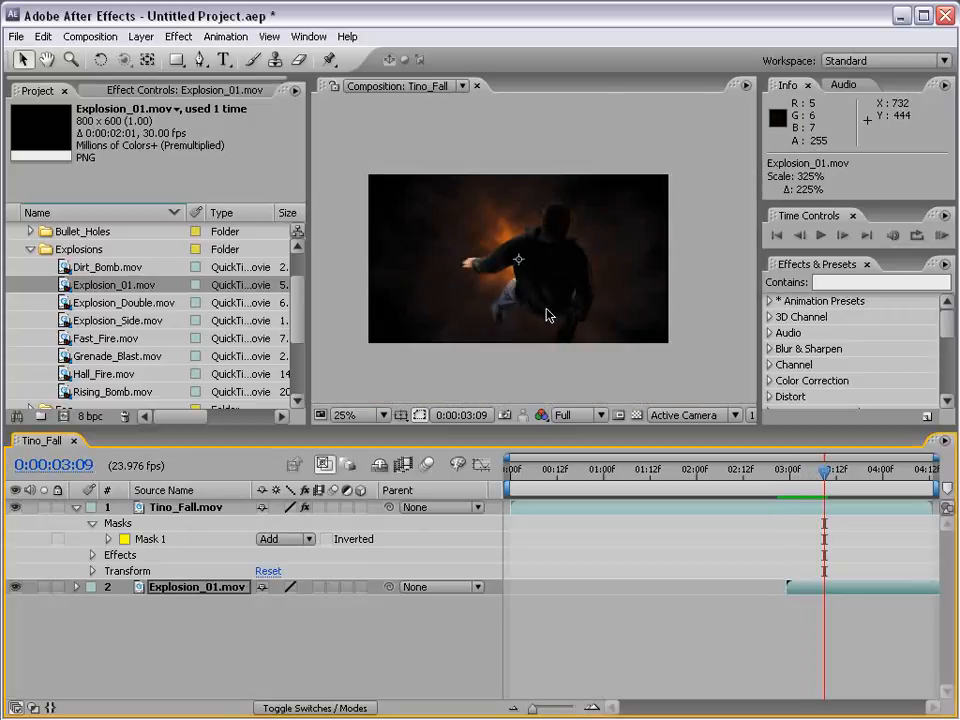
{"action": "left_click", "coordinate": [77, 508]}
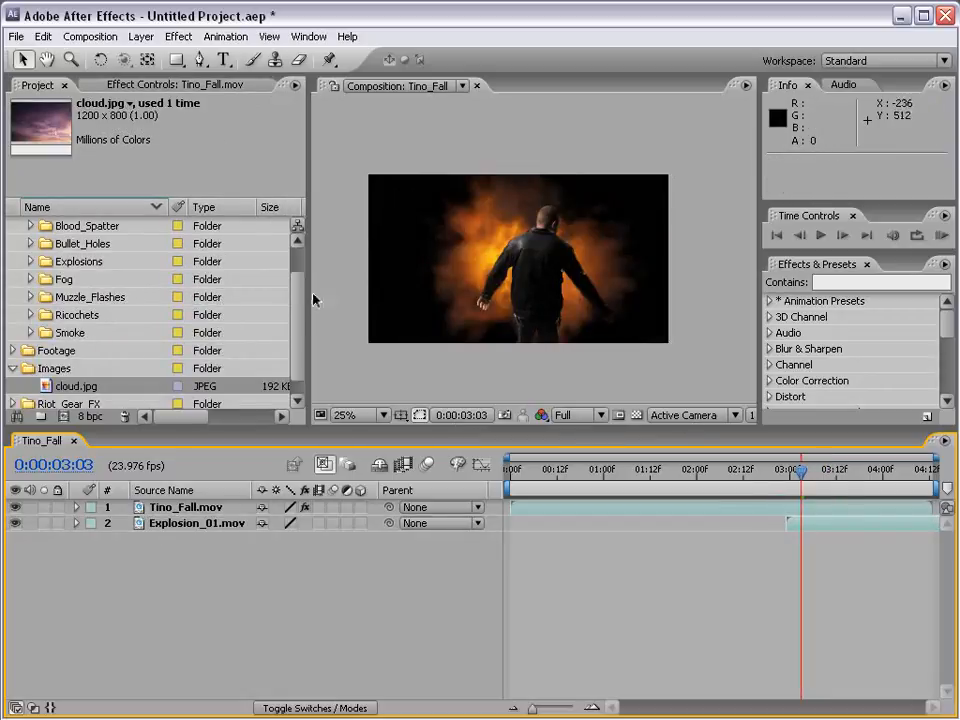
Add Paint_01.mov from the Riot_Gear_FX Paint_Splatter folder above the Tino_Fall.mov layer and preview the splatter up to 0:00:00:11
{"action": "left_click_drag", "start_coordinate": [302, 324], "coordinate": [299, 277]}
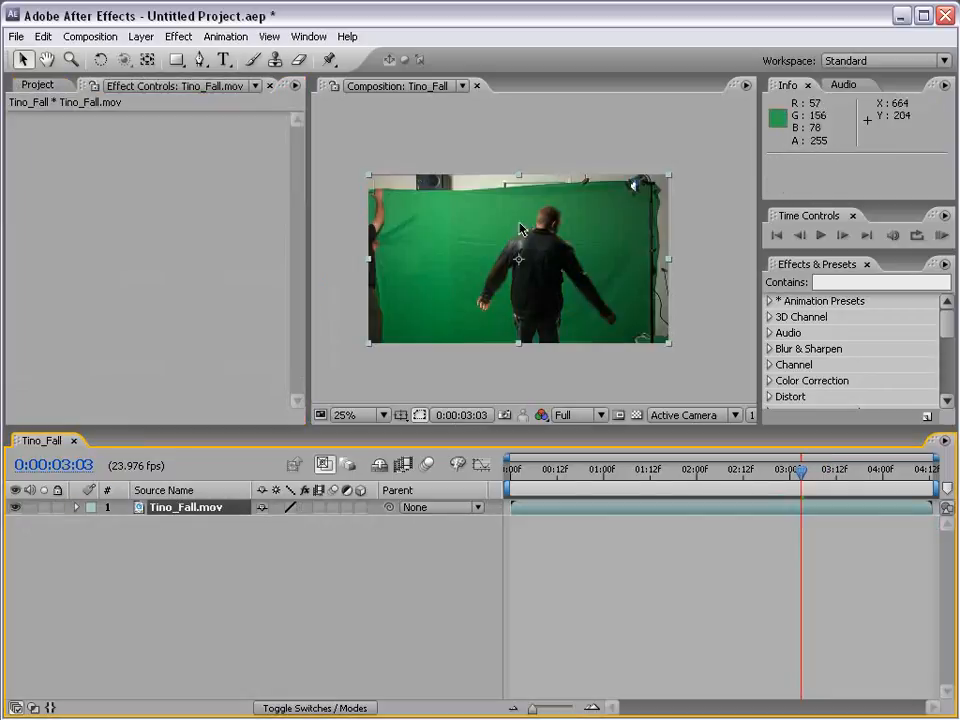
{"action": "scroll", "coordinate": [424, 274], "scroll_direction": "up", "scroll_amount": 1}
{"action": "scroll", "coordinate": [424, 274], "scroll_direction": "down", "scroll_amount": 1}
{"action": "left_click", "coordinate": [40, 87]}
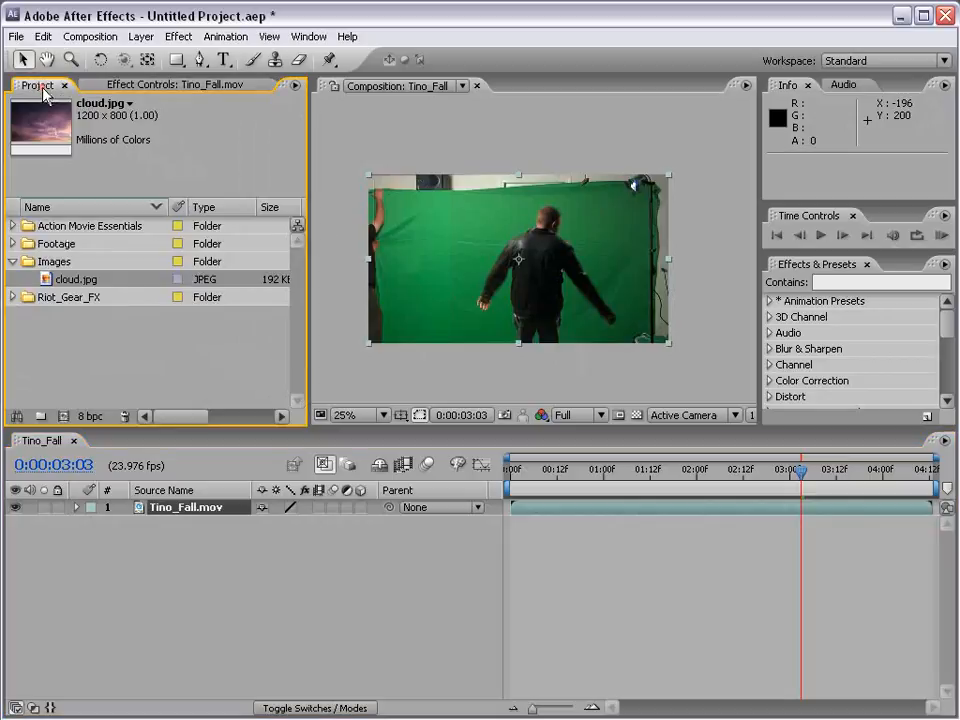
{"action": "left_click", "coordinate": [13, 262]}
{"action": "left_click", "coordinate": [13, 280]}
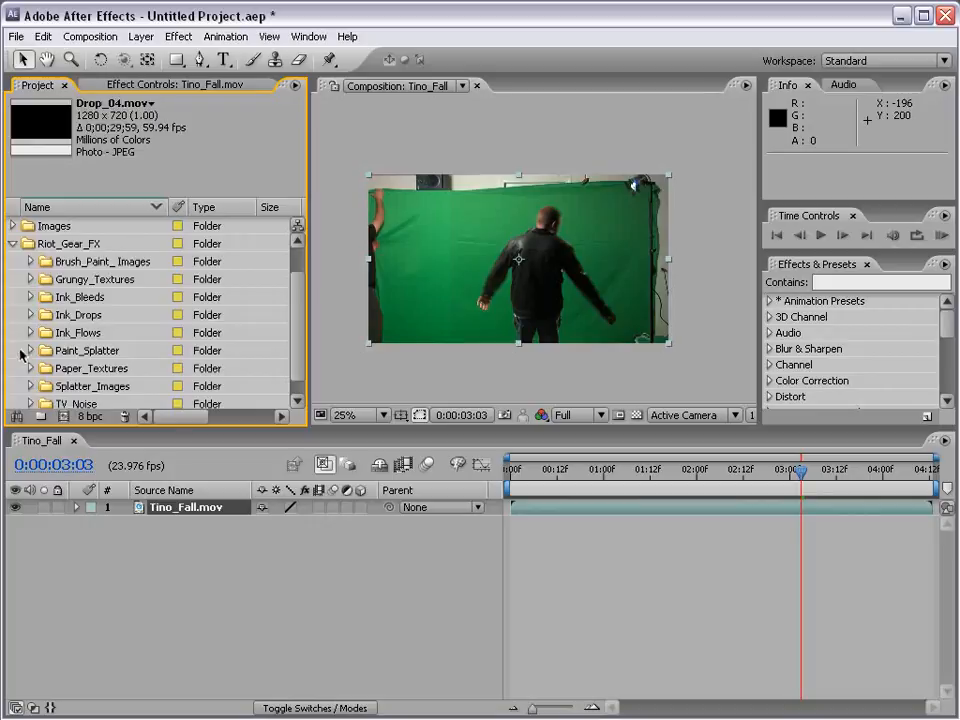
{"action": "left_click", "coordinate": [30, 351]}
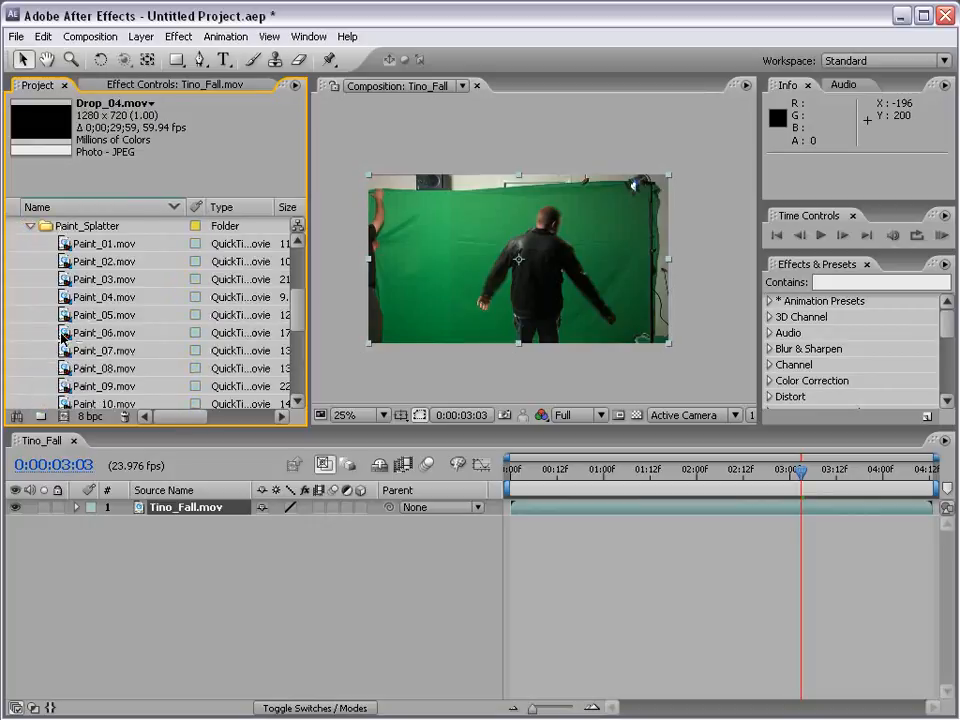
{"action": "mouse_move", "coordinate": [62, 245]}
{"action": "left_mouse_down"}
{"action": "mouse_move", "coordinate": [484, 283]}
{"action": "mouse_move", "coordinate": [521, 274]}
{"action": "left_mouse_up"}
{"action": "scroll", "coordinate": [529, 314], "scroll_direction": "up", "scroll_amount": 1}
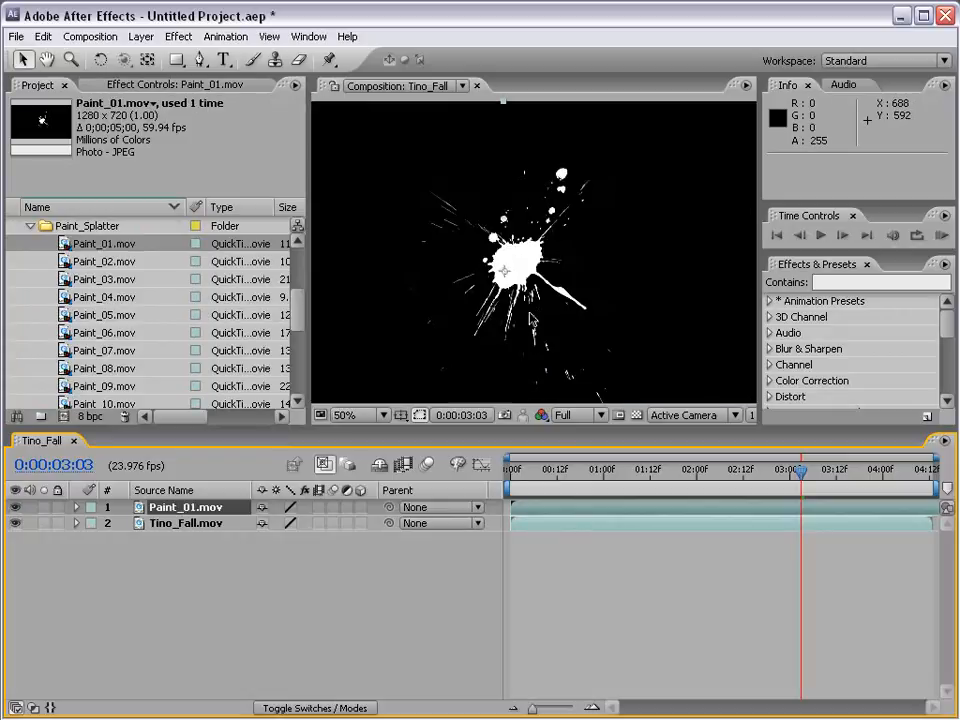
{"action": "left_click", "coordinate": [578, 566]}
{"action": "left_click_drag", "start_coordinate": [528, 472], "coordinate": [554, 484]}
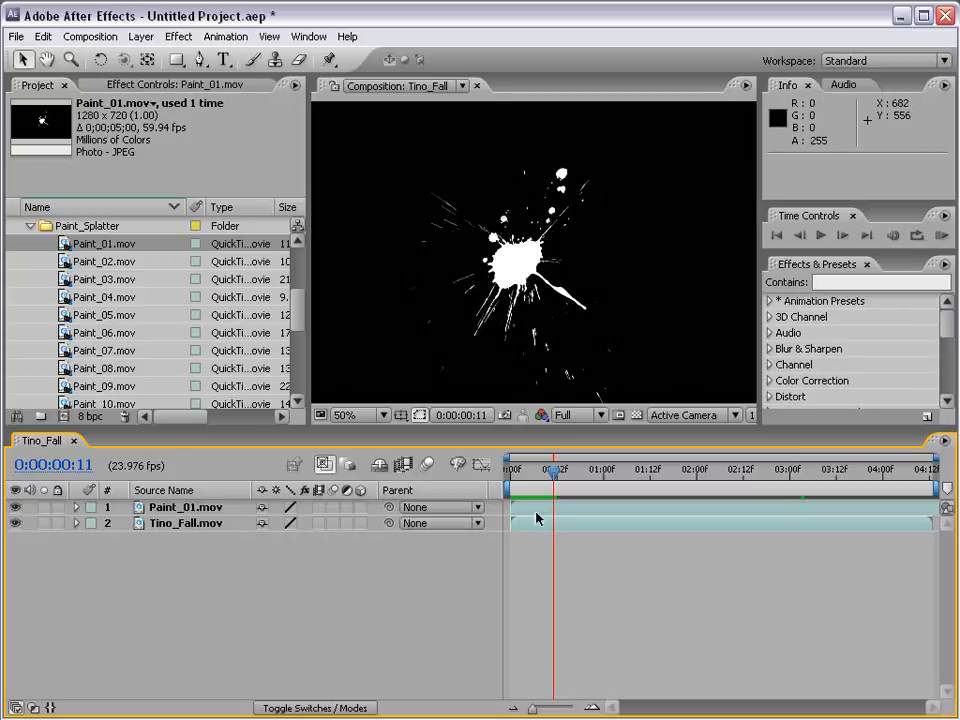
Show the blend mode and track matte columns in the timeline in place of the layer switches, keeping Paint_01.mov at Normal
{"action": "key", "text": "F4"}
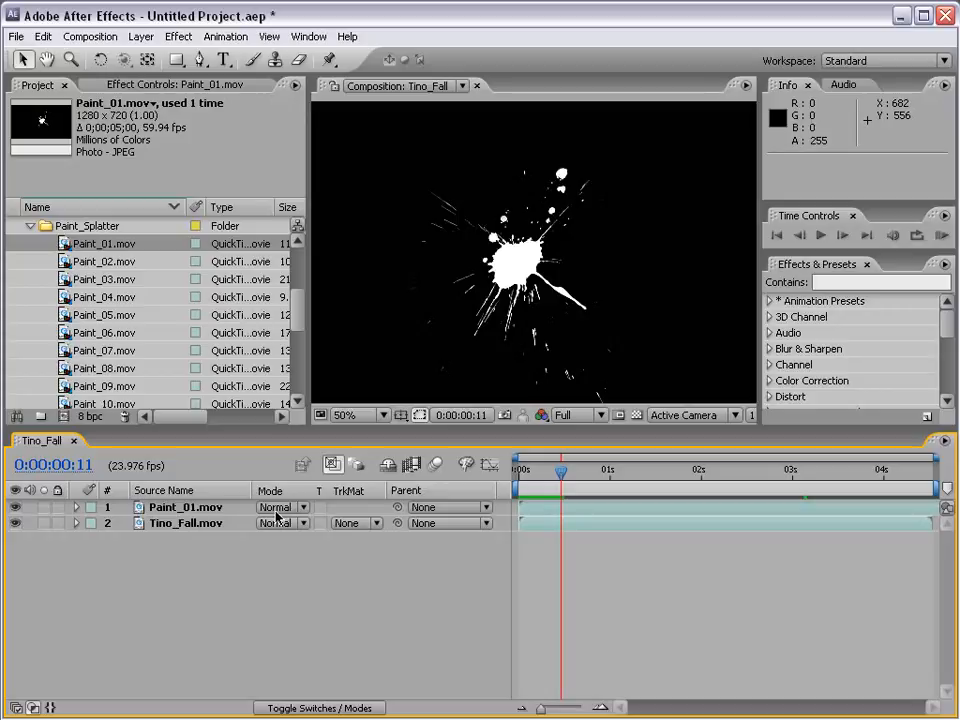
{"action": "left_click", "coordinate": [277, 510]}
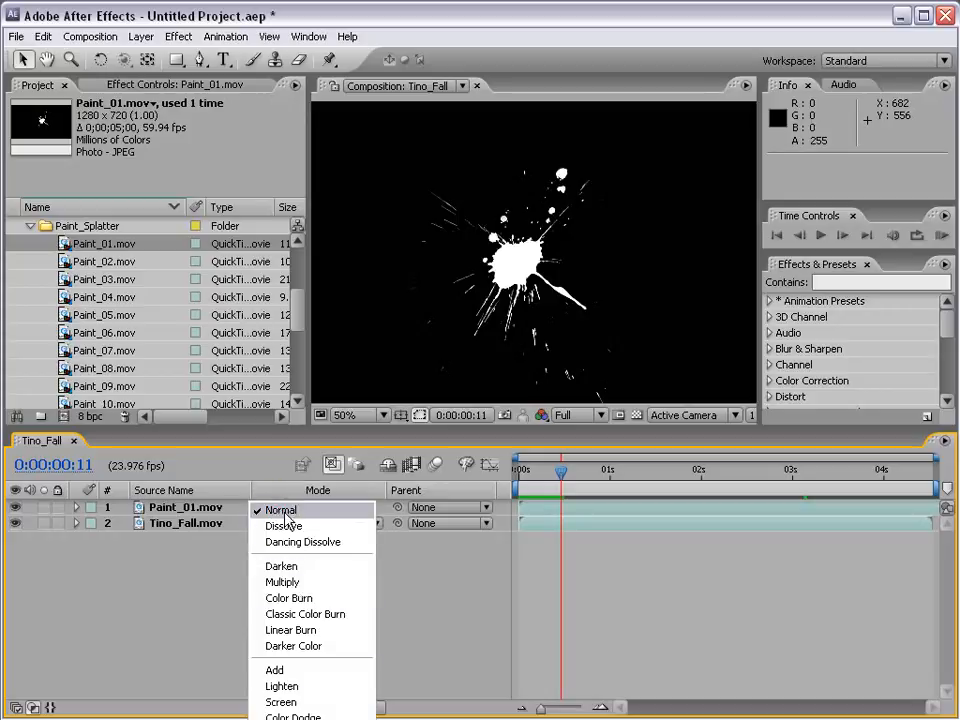
{"action": "left_click", "coordinate": [289, 511]}
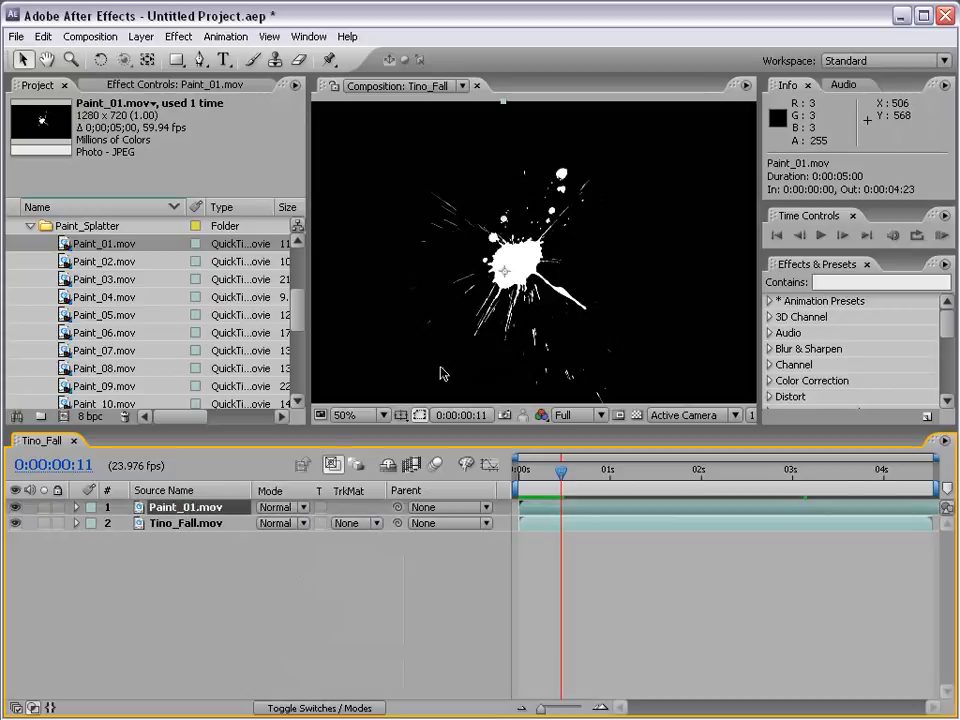
{"action": "key", "text": "F4"}
{"action": "key", "text": "F4"}
{"action": "key", "text": "F4"}
{"action": "key", "text": "F4"}
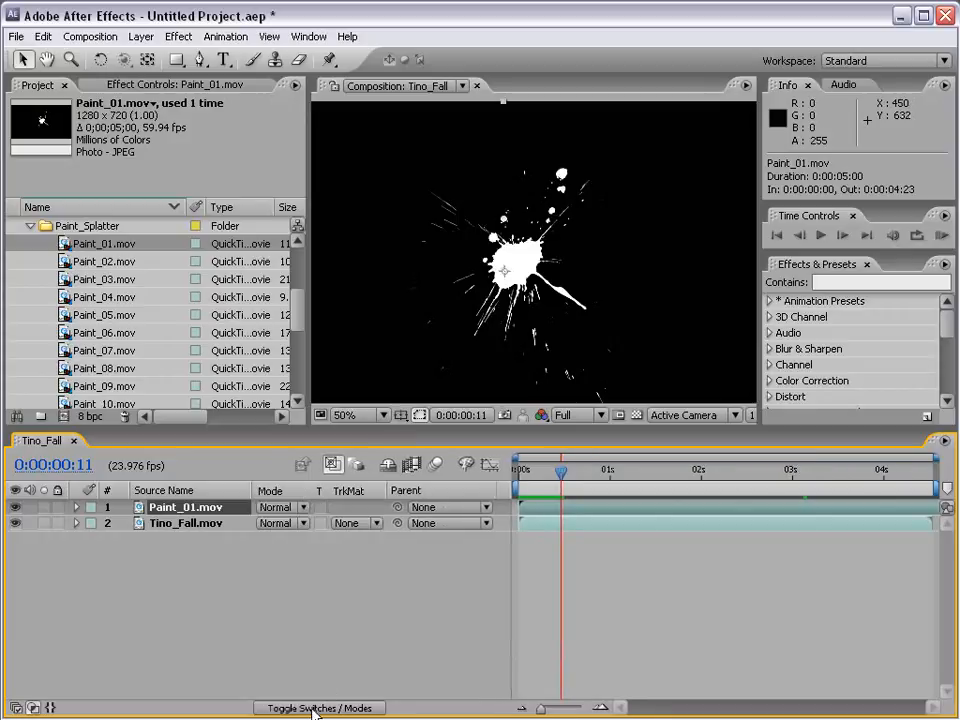
{"action": "left_click", "coordinate": [307, 708]}
{"action": "left_click", "coordinate": [307, 708]}
Set the Paint_01.mov layer's blend mode to Multiply and preview the splatter over the footage, ending at 0:00:01:03
{"action": "left_click", "coordinate": [276, 508]}
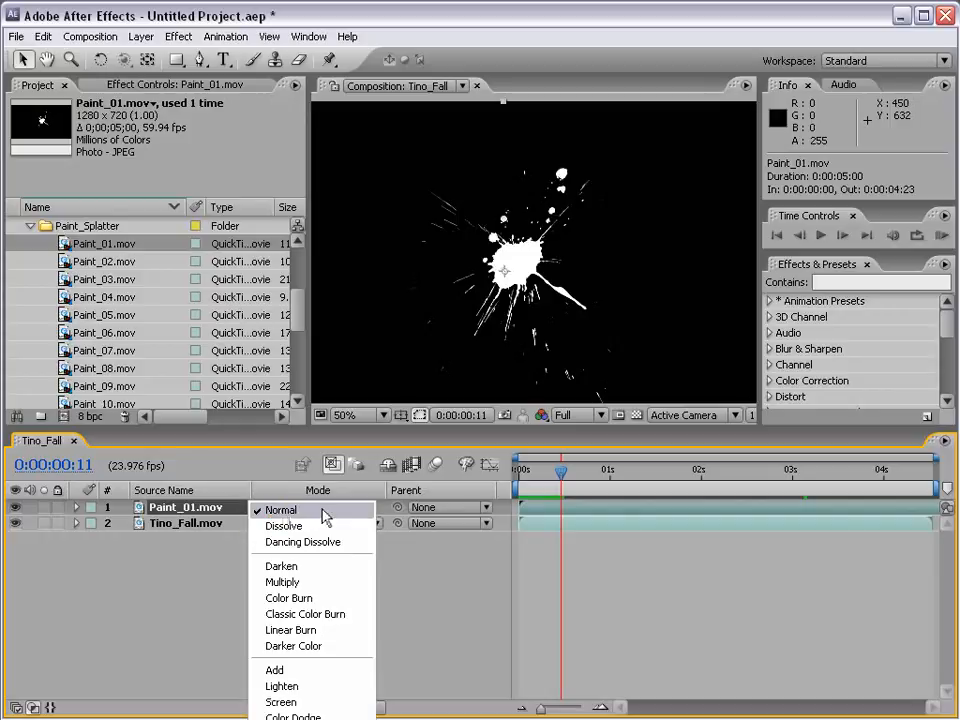
{"action": "left_click", "coordinate": [327, 583]}
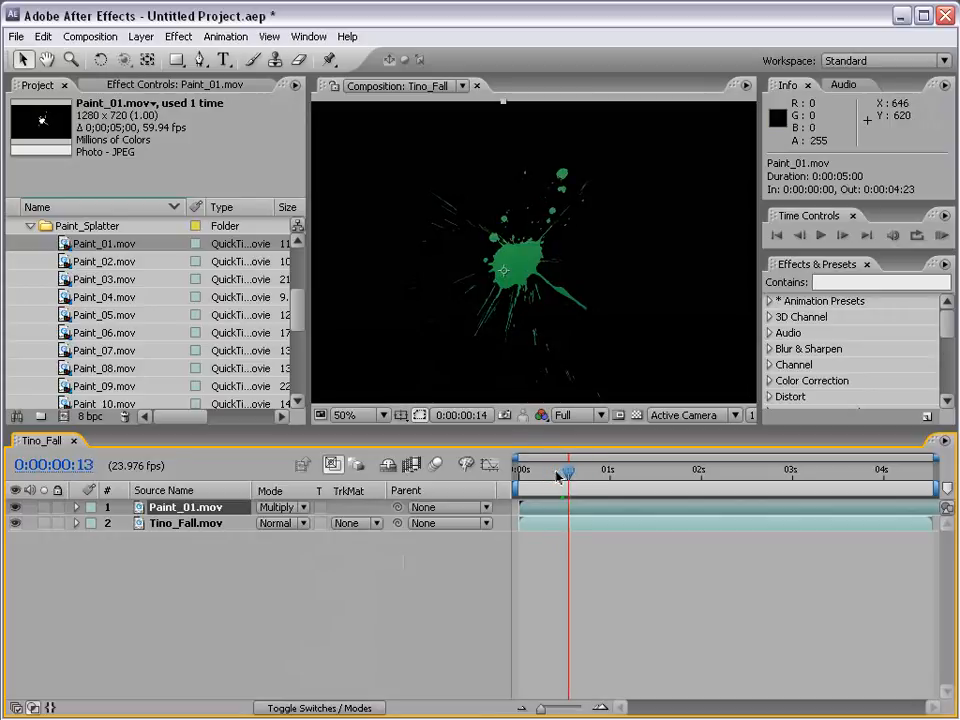
{"action": "left_click_drag", "start_coordinate": [561, 472], "coordinate": [768, 490]}
{"action": "left_click_drag", "start_coordinate": [686, 490], "coordinate": [622, 490]}
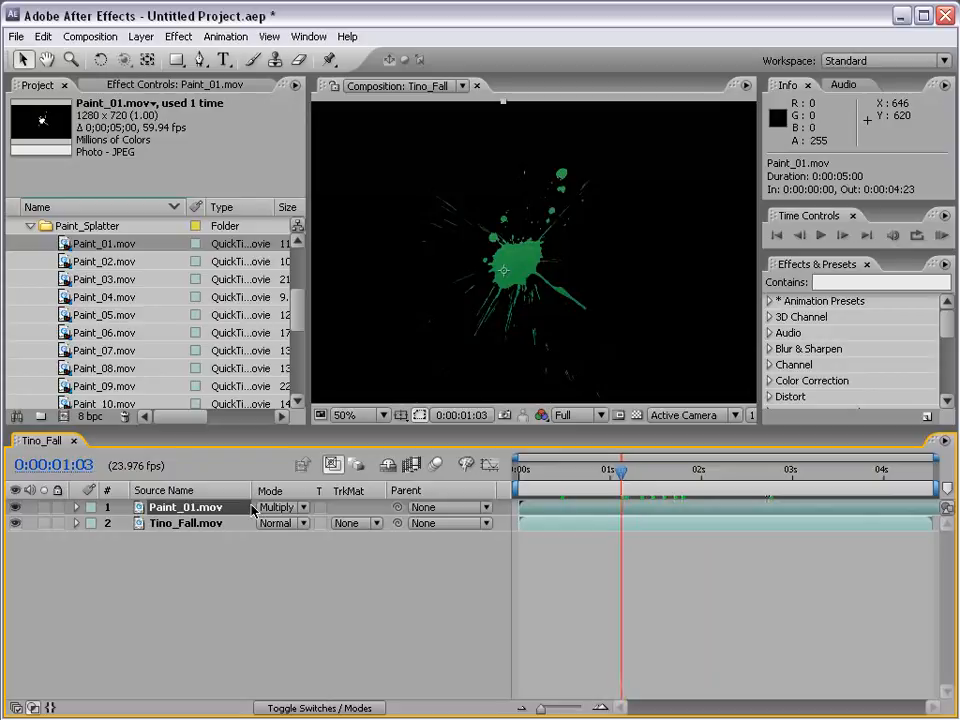
Set the Paint_01.mov layer's blend mode to Screen and preview the splatter over the actor up to 0:00:02:07
{"action": "left_click", "coordinate": [280, 507]}
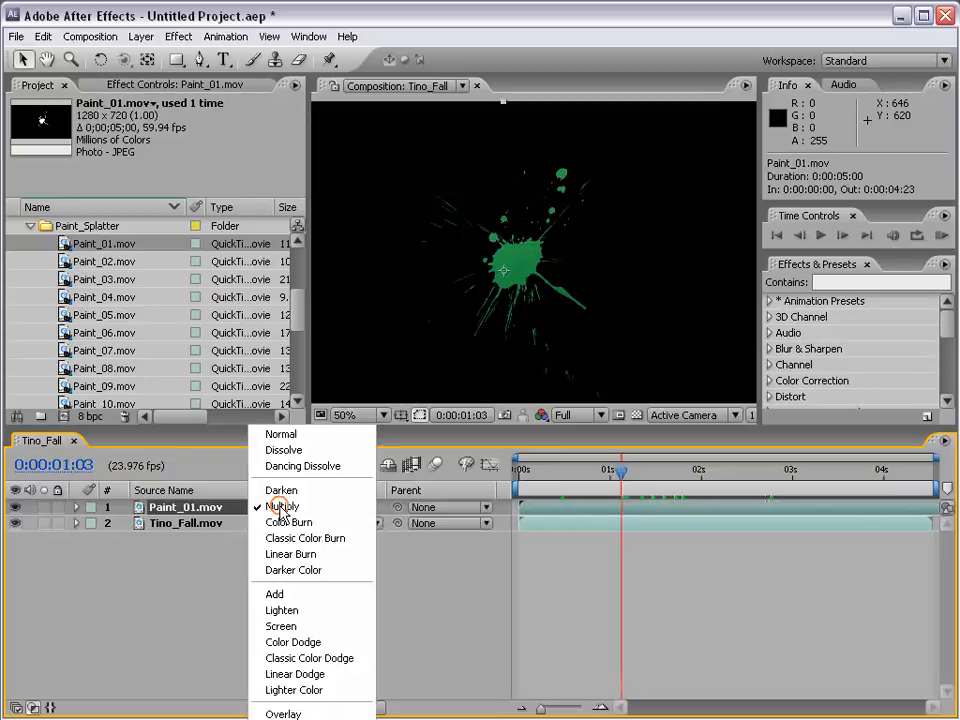
{"action": "left_click", "coordinate": [306, 628]}
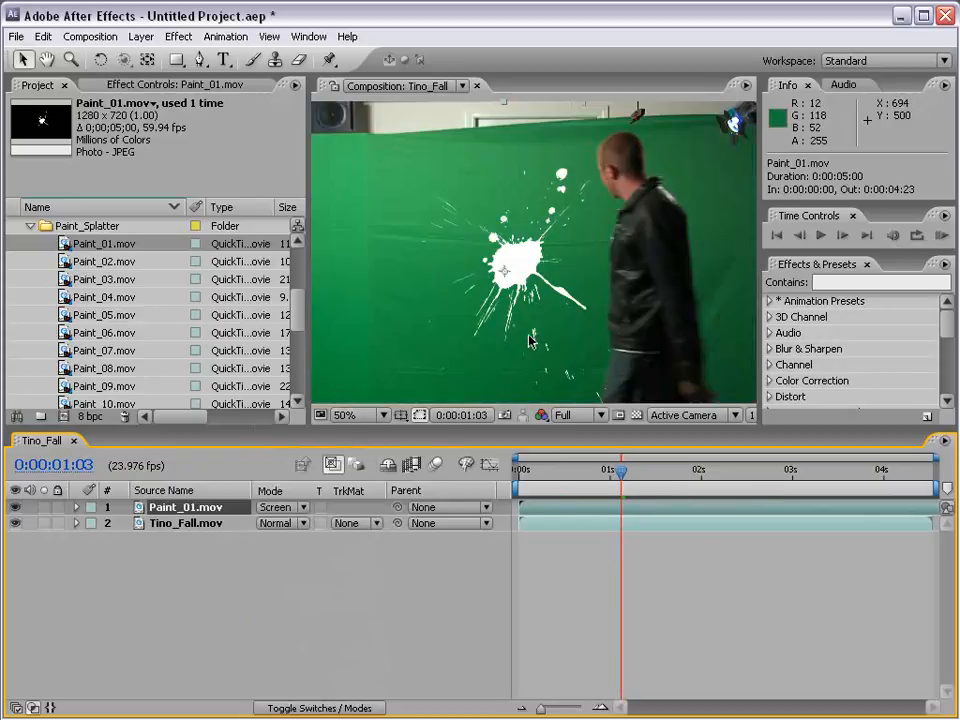
{"action": "left_click", "coordinate": [535, 476]}
{"action": "left_click_drag", "start_coordinate": [535, 476], "coordinate": [727, 476]}
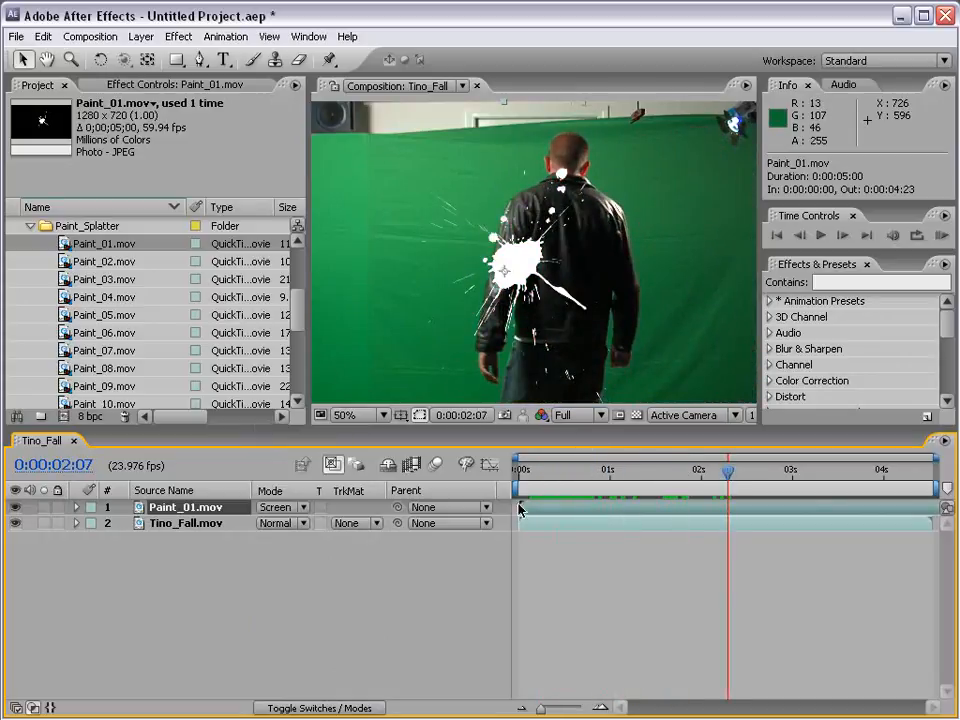
Try Color Burn and Linear Dodge on the Paint_01.mov layer and return its blend mode to Normal
{"action": "key", "text": "shift+equal"}
{"action": "left_click", "coordinate": [282, 507]}
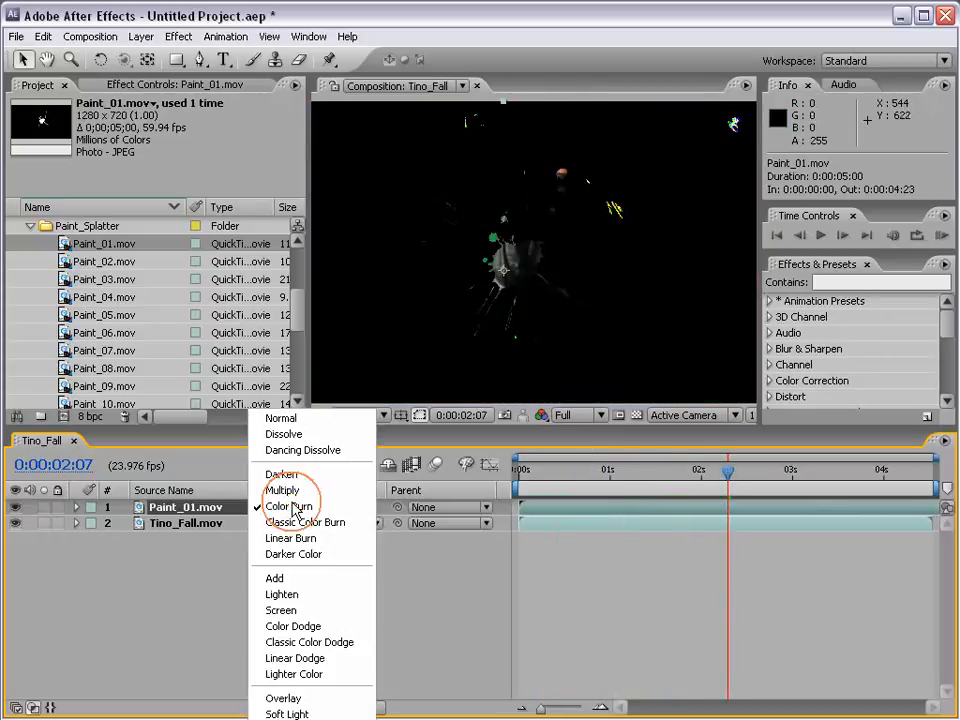
{"action": "left_click", "coordinate": [279, 656]}
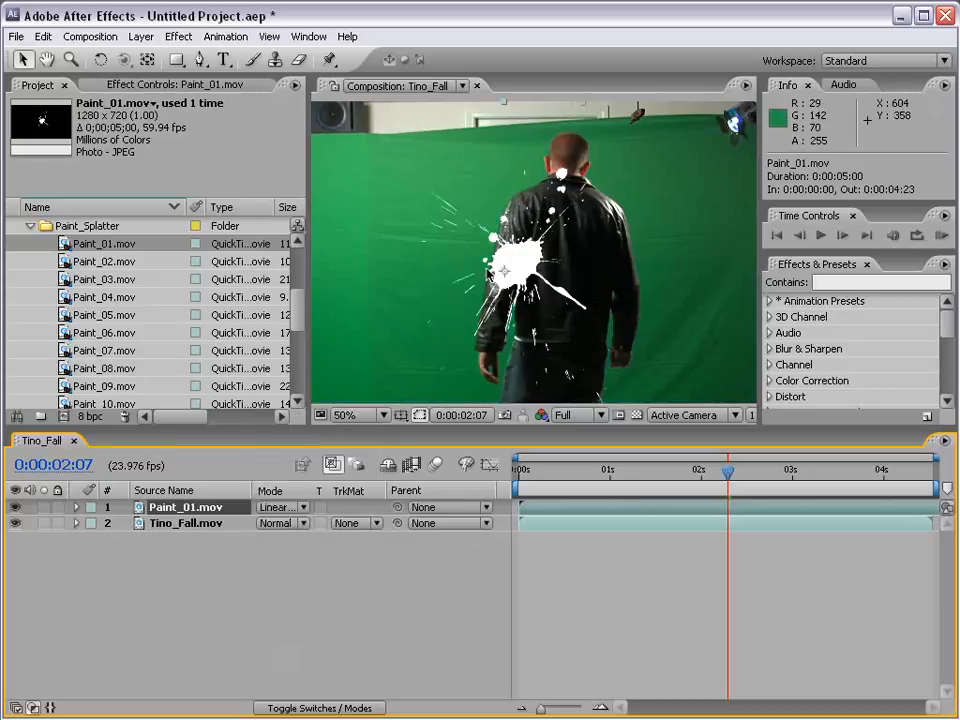
{"action": "left_click", "coordinate": [282, 507]}
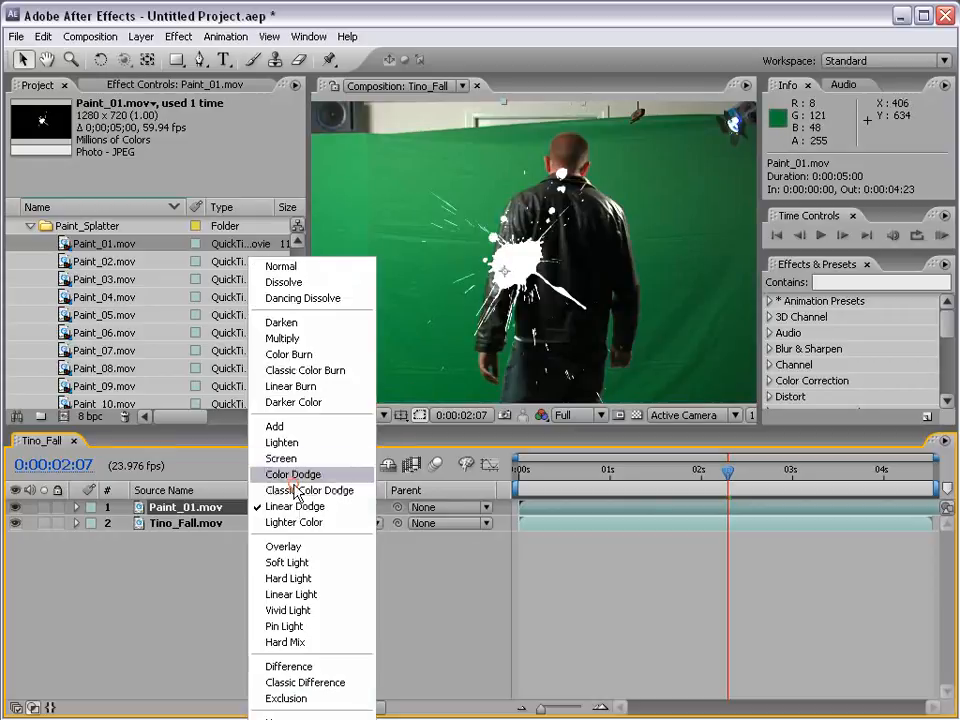
{"action": "left_click", "coordinate": [316, 267]}
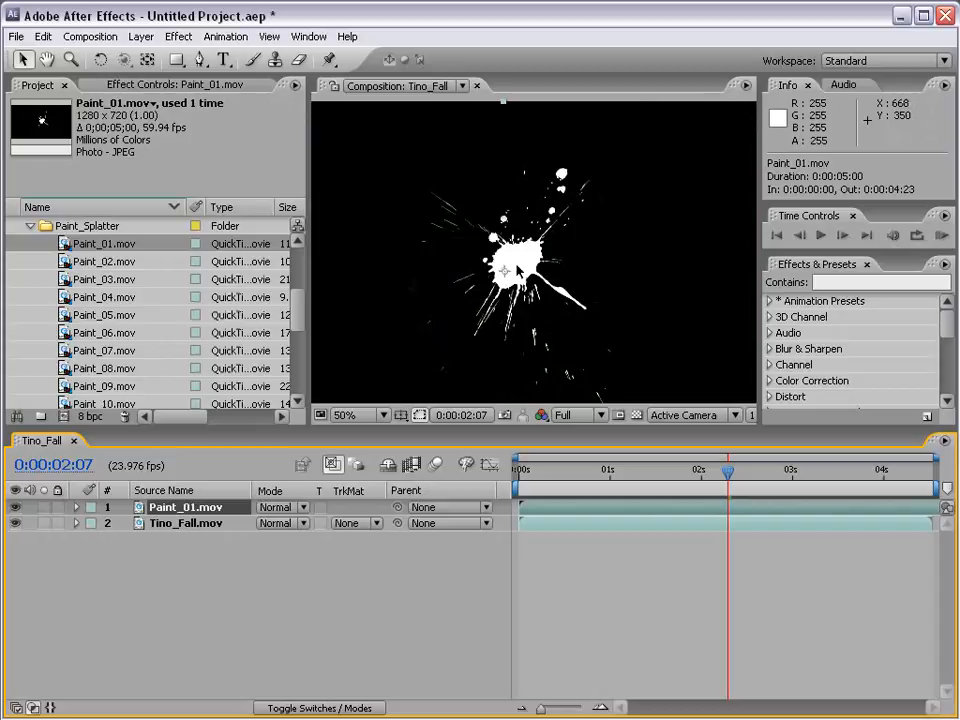
Hide the Paint_01.mov layer and add Grunge_gray_06.jpg from the Grungy_Textures Low Grayscale folder above it
{"action": "left_click", "coordinate": [30, 226]}
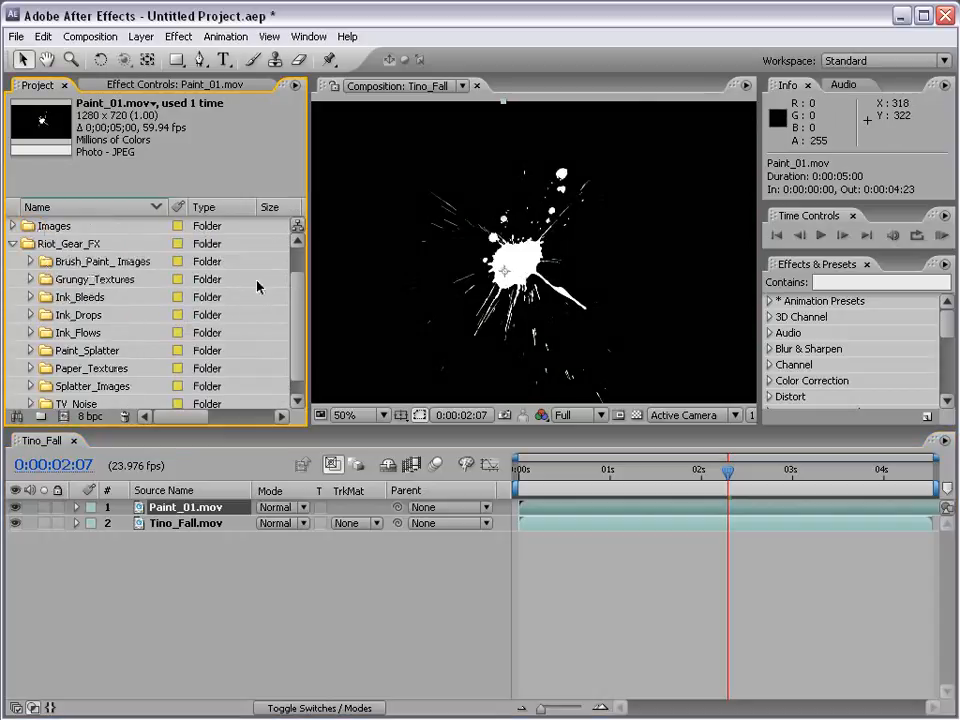
{"action": "left_click", "coordinate": [15, 508]}
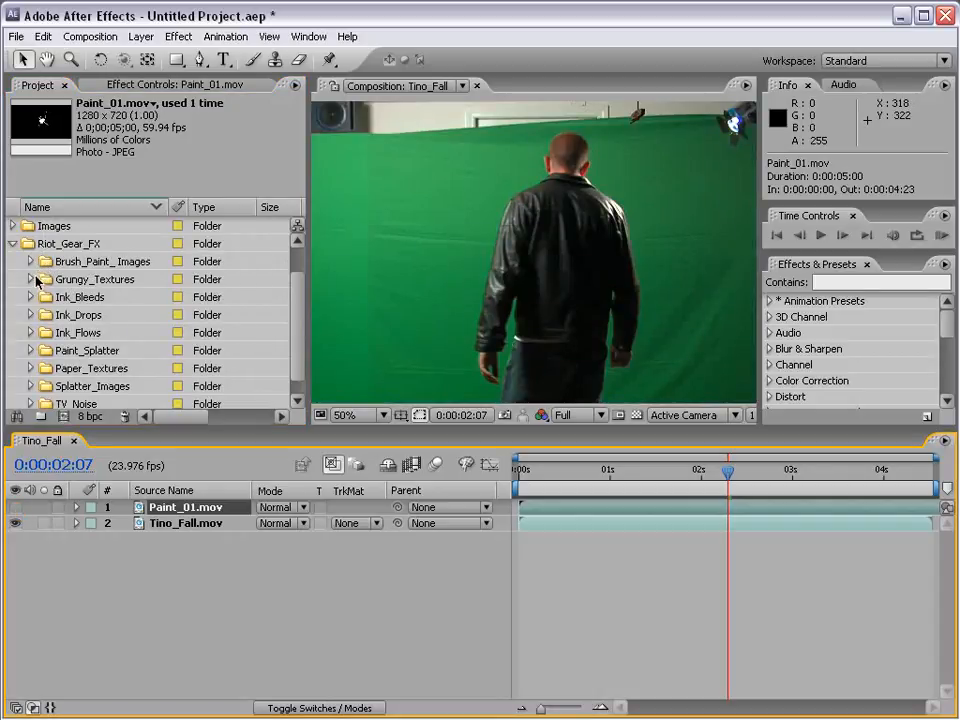
{"action": "left_click", "coordinate": [31, 280]}
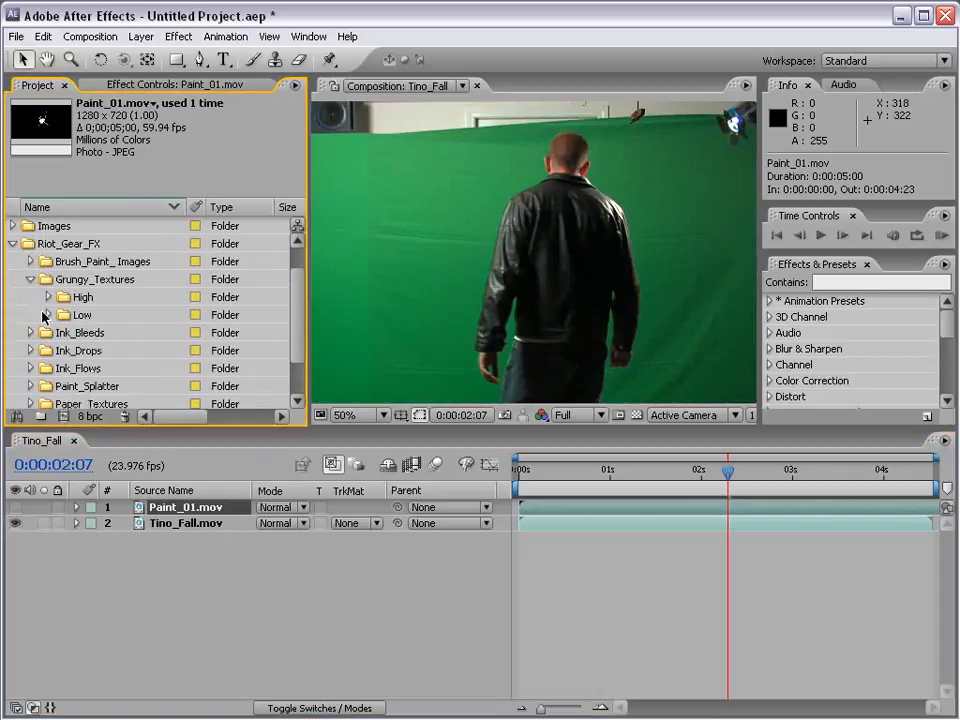
{"action": "left_click", "coordinate": [47, 315]}
{"action": "left_click", "coordinate": [64, 352]}
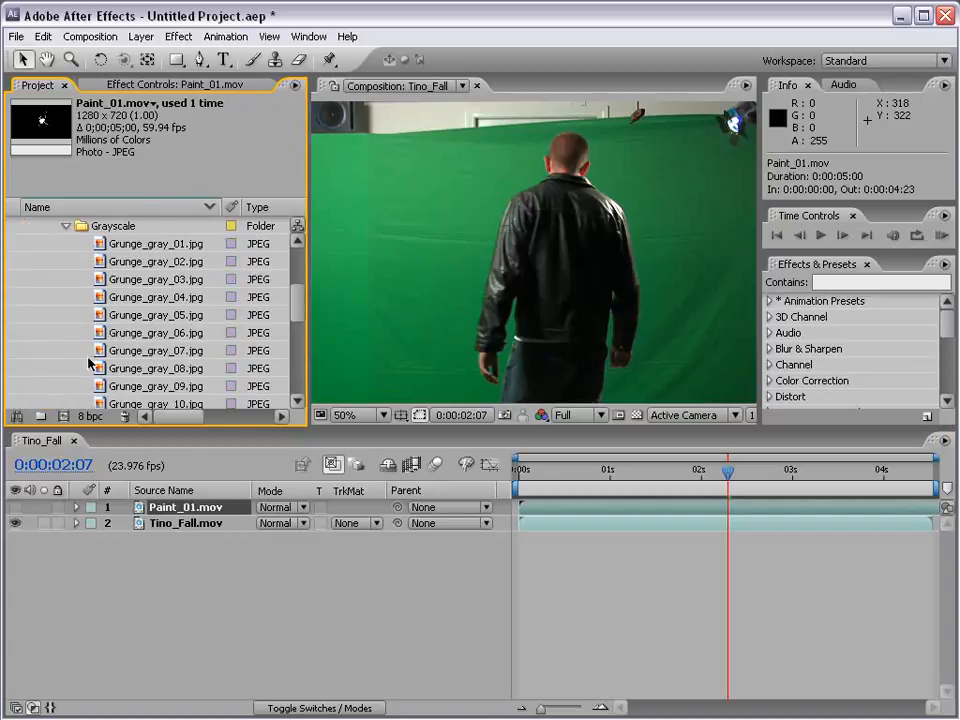
{"action": "left_click_drag", "start_coordinate": [139, 333], "coordinate": [575, 274]}
{"action": "scroll", "coordinate": [540, 288], "scroll_direction": "down", "scroll_amount": 1}
{"action": "scroll", "coordinate": [547, 296], "scroll_direction": "up", "scroll_amount": 1}
Set the Grunge_gray_06.jpg layer's blend mode to Multiply and reposition it to about 692, 308.5 over the footage
{"action": "left_click", "coordinate": [282, 508]}
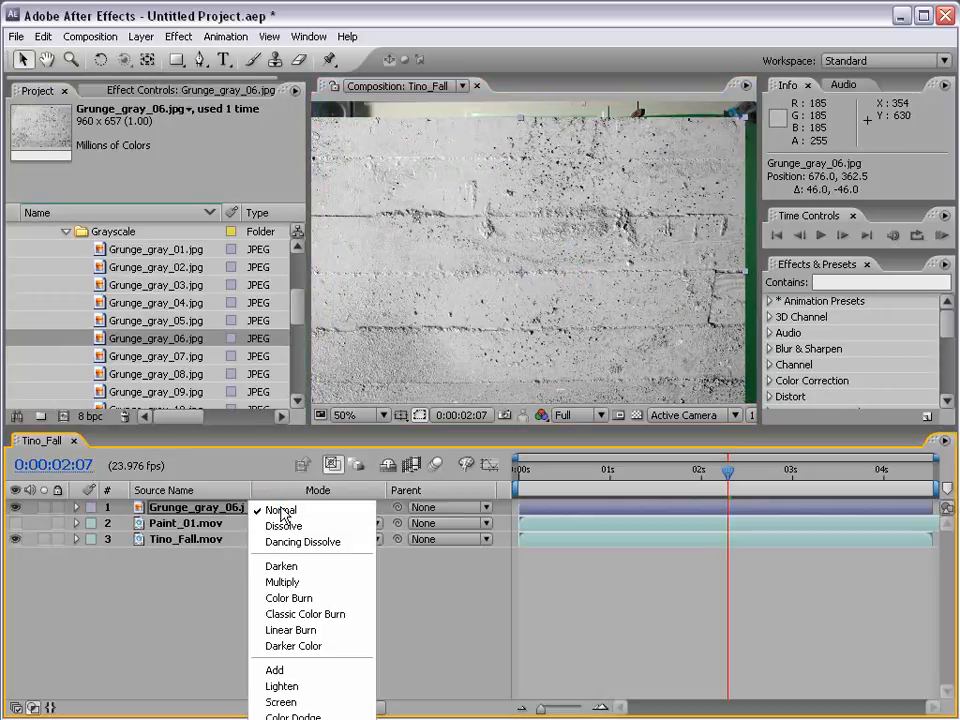
{"action": "left_click", "coordinate": [285, 582]}
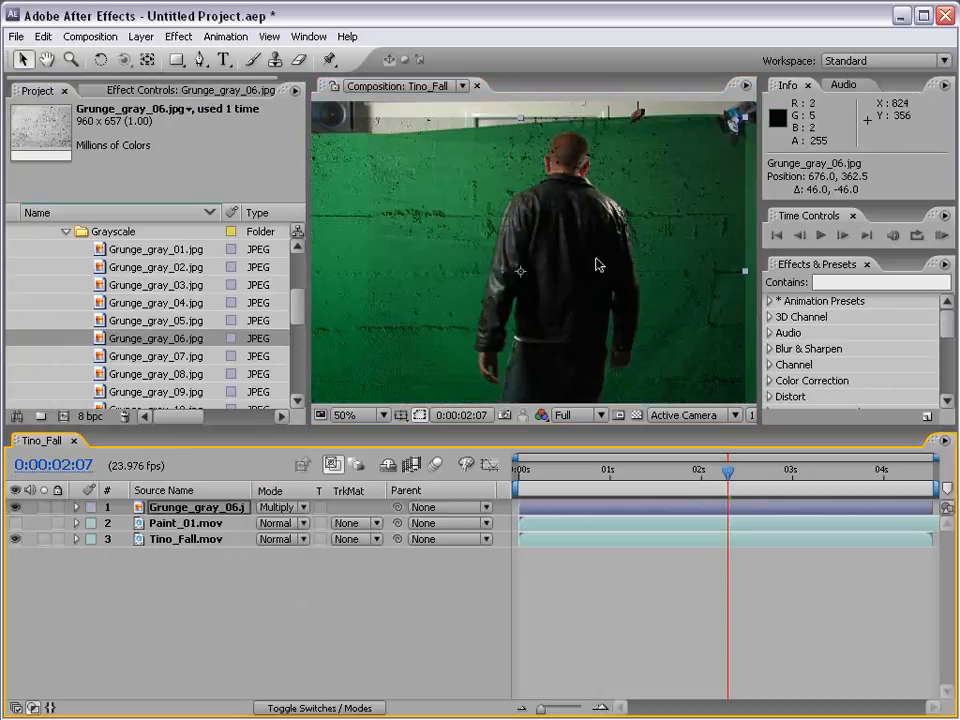
{"action": "mouse_move", "coordinate": [598, 264]}
{"action": "left_mouse_down"}
{"action": "mouse_move", "coordinate": [603, 254]}
{"action": "mouse_move", "coordinate": [585, 256]}
{"action": "left_mouse_up"}
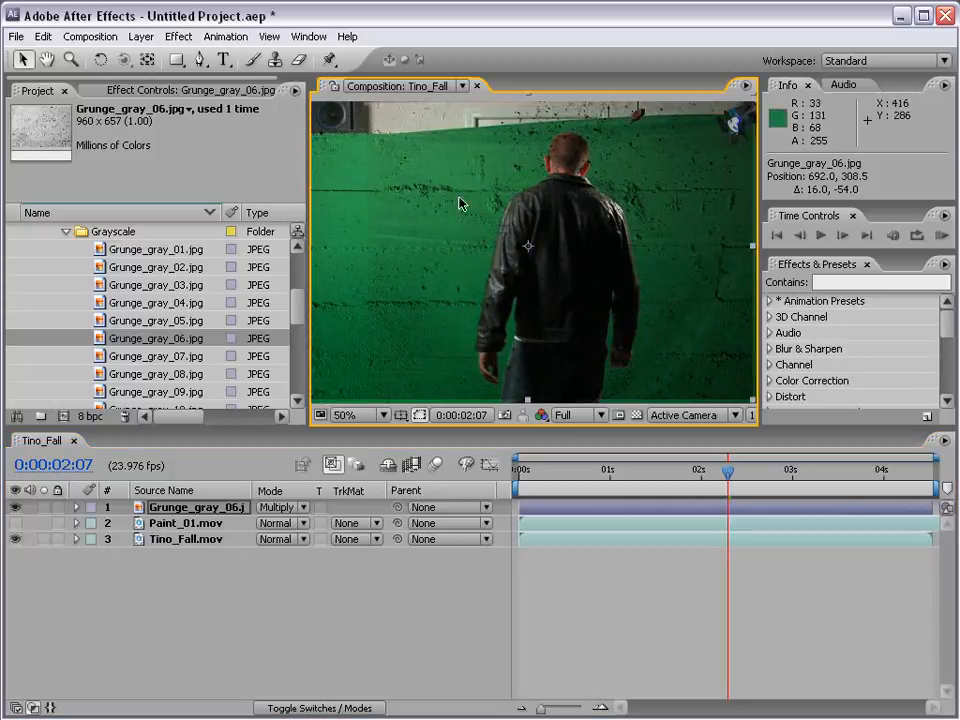
{"action": "key", "text": "period"}
{"action": "key", "text": "comma"}
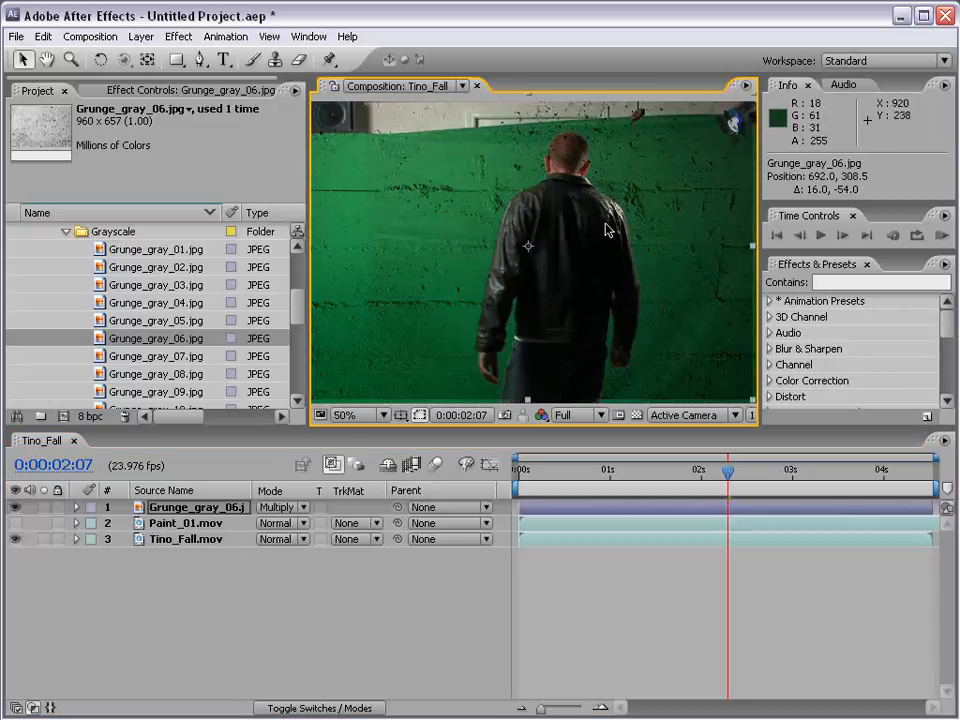
Set the Grunge_gray_06.jpg layer's blend mode to Screen, move it to about 700, 350.5 and inspect the texture up close
{"action": "left_click", "coordinate": [278, 507]}
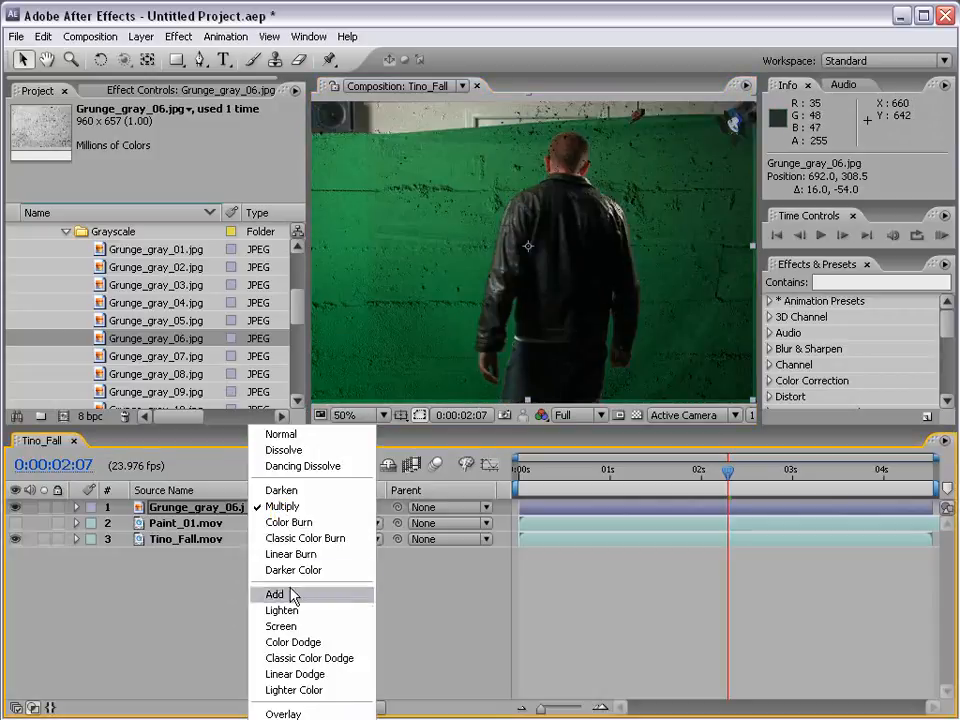
{"action": "left_click", "coordinate": [283, 562]}
{"action": "left_click_drag", "start_coordinate": [578, 219], "coordinate": [582, 240]}
{"action": "key", "text": "period"}
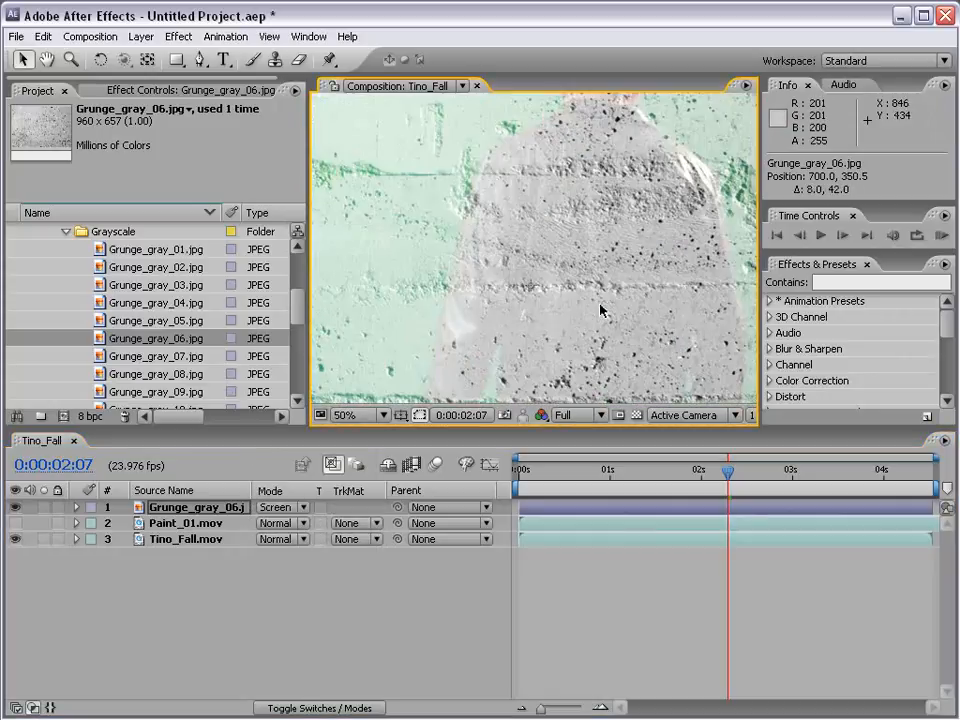
{"action": "key", "text": "comma"}
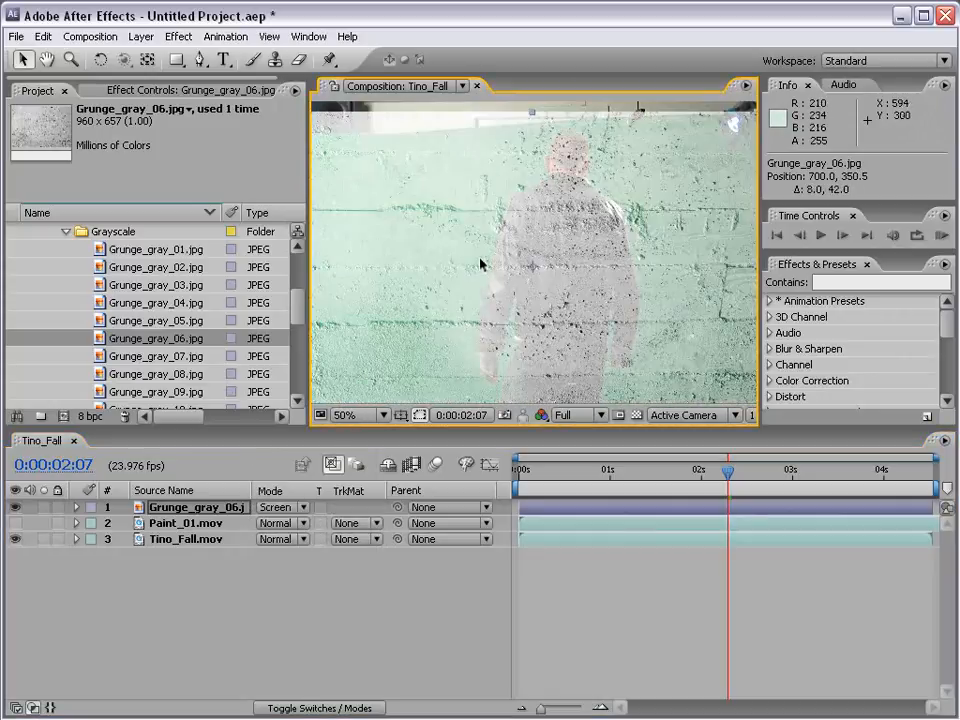
Set the Grunge_gray_06.jpg layer's blend mode to Overlay and check the texture over the actor
{"action": "left_click", "coordinate": [285, 507]}
{"action": "left_click", "coordinate": [290, 594]}
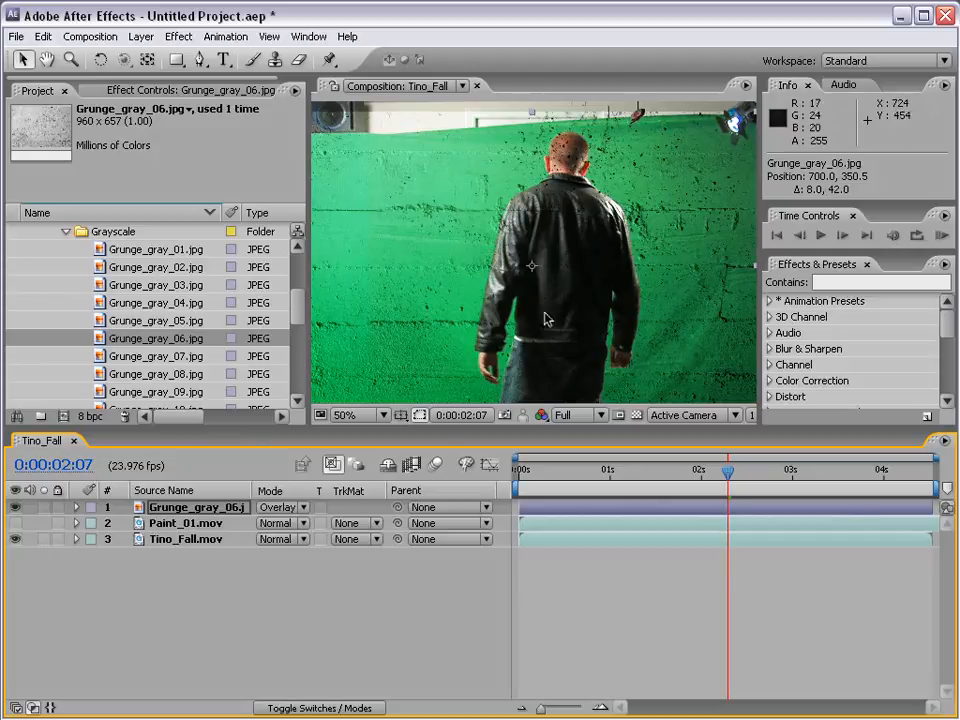
{"action": "key", "text": "comma"}
{"action": "key", "text": "period"}
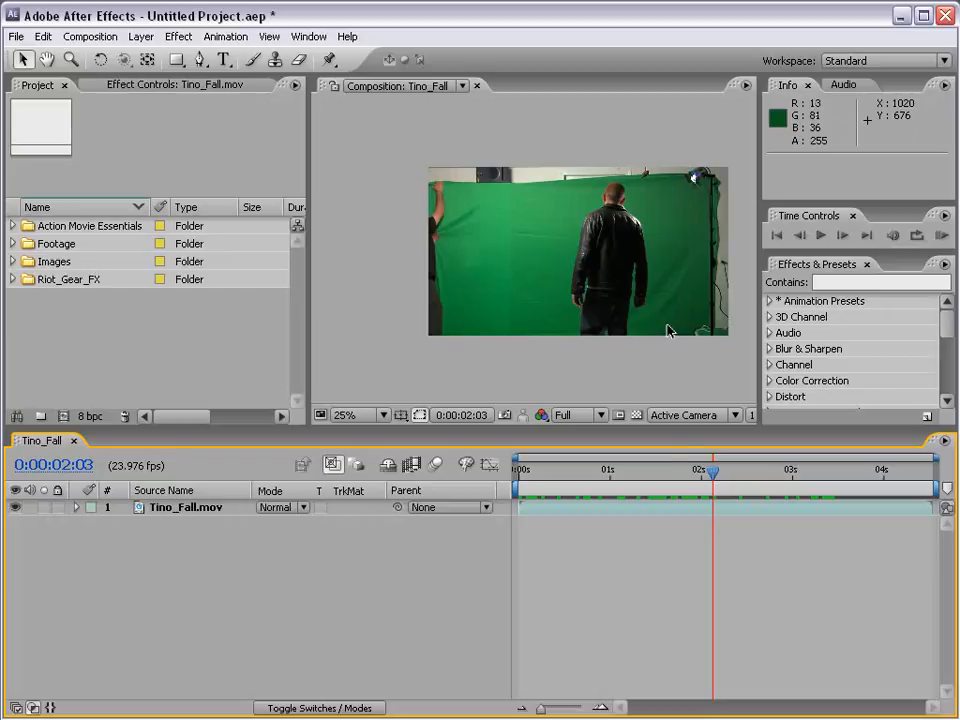
Toggle the transparency grid and add Drop_01.mov from the Riot_Gear_FX Ink_Drops folder above the Tino_Fall.mov layer
{"action": "left_click", "coordinate": [637, 416]}
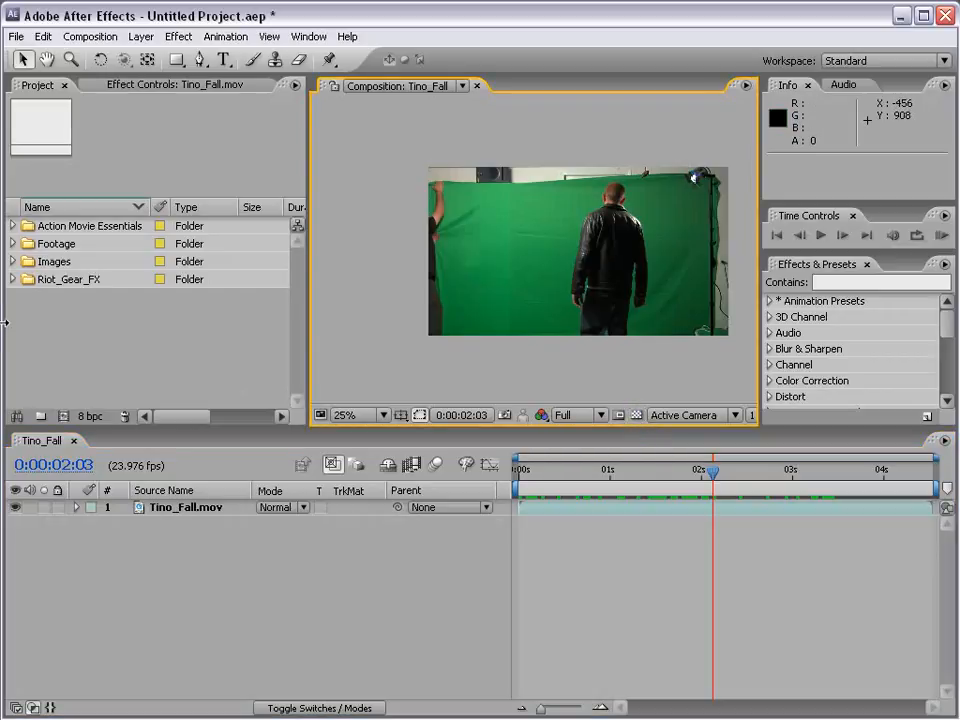
{"action": "left_click", "coordinate": [11, 281]}
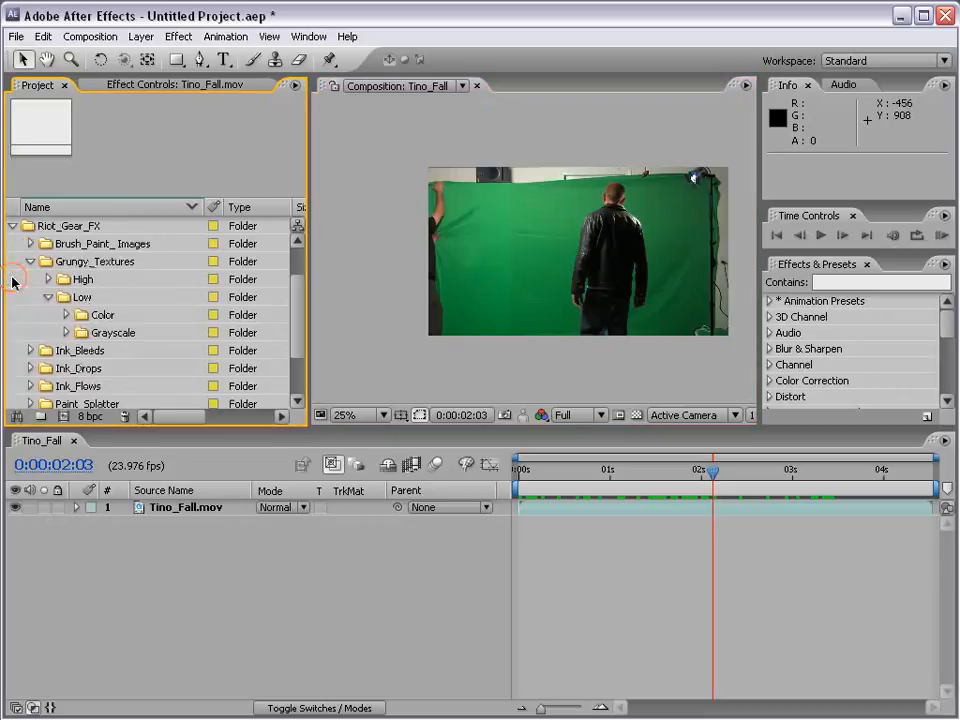
{"action": "left_click", "coordinate": [31, 263]}
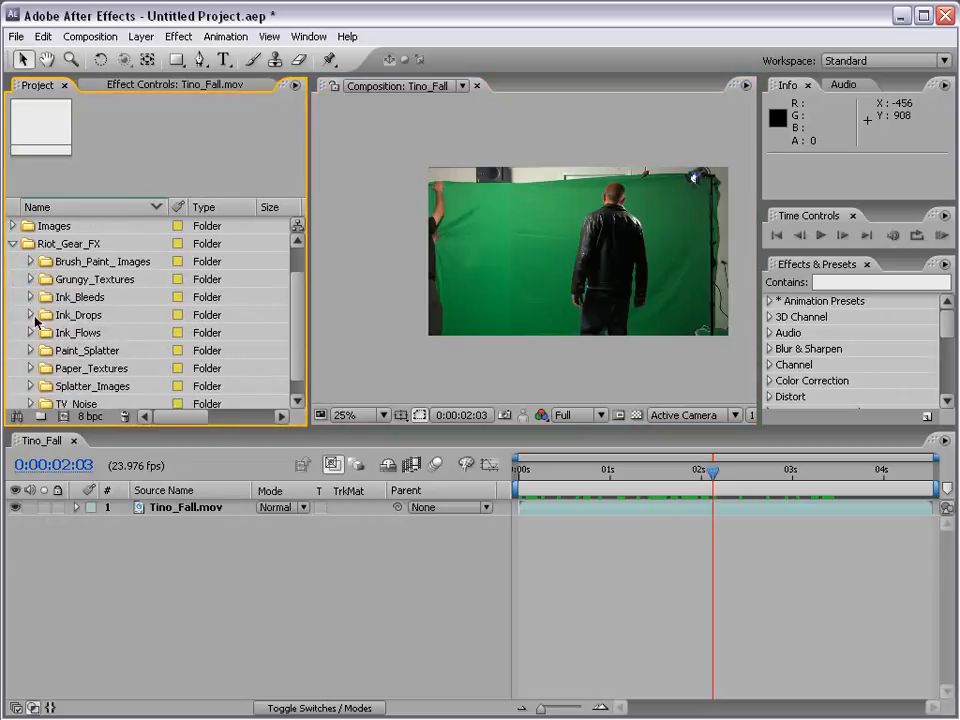
{"action": "left_click", "coordinate": [29, 315]}
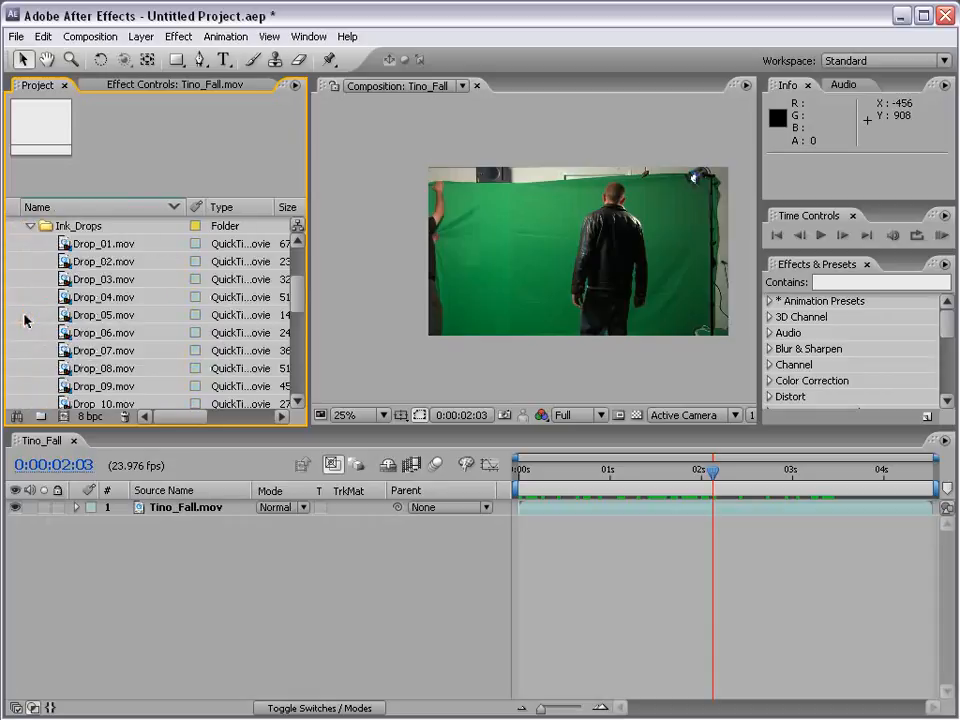
{"action": "left_click_drag", "start_coordinate": [63, 247], "coordinate": [576, 251]}
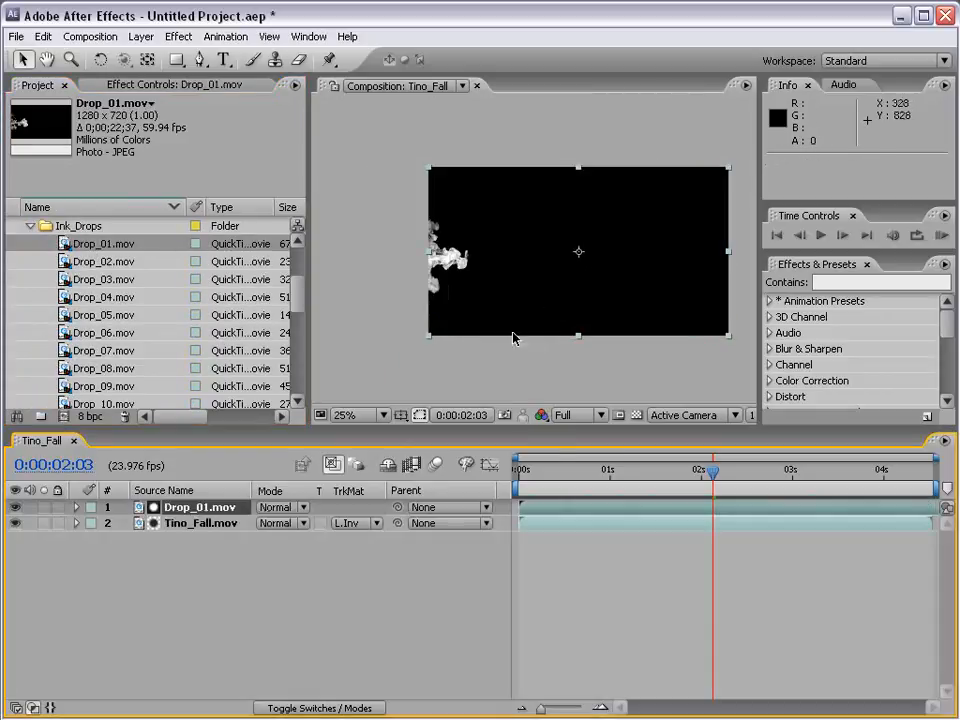
Shift the Drop_01.mov layer earlier to start at -0:00:07:09, inspect the ink up close, and select the Tino_Fall.mov layer
{"action": "mouse_move", "coordinate": [785, 505]}
{"action": "left_mouse_down"}
{"action": "mouse_move", "coordinate": [168, 507]}
{"action": "mouse_move", "coordinate": [354, 294]}
{"action": "left_mouse_up"}
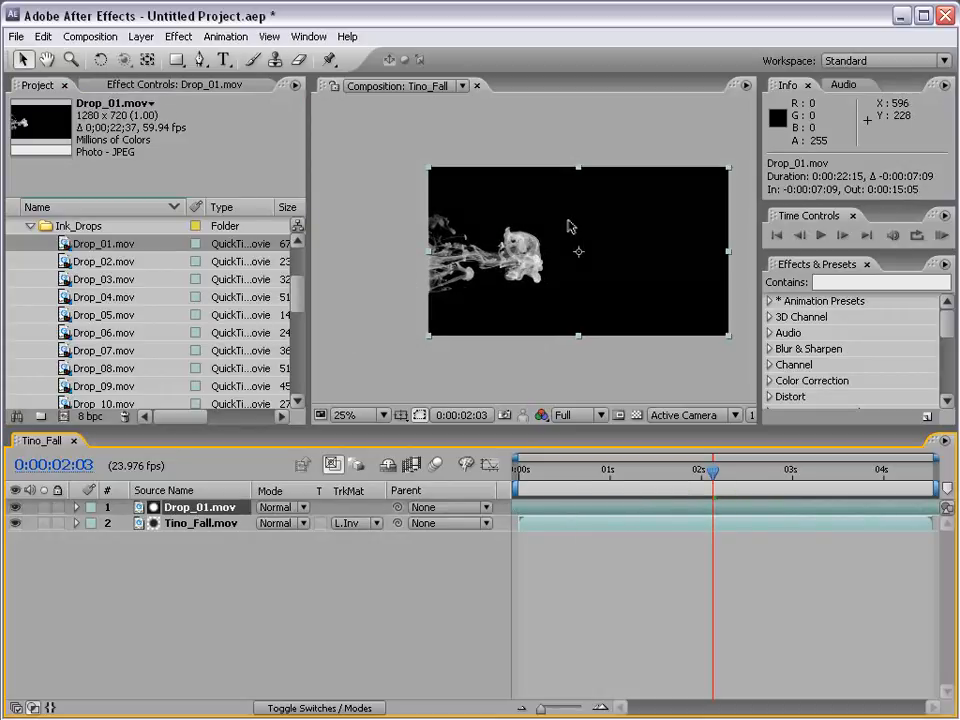
{"action": "key", "text": "period"}
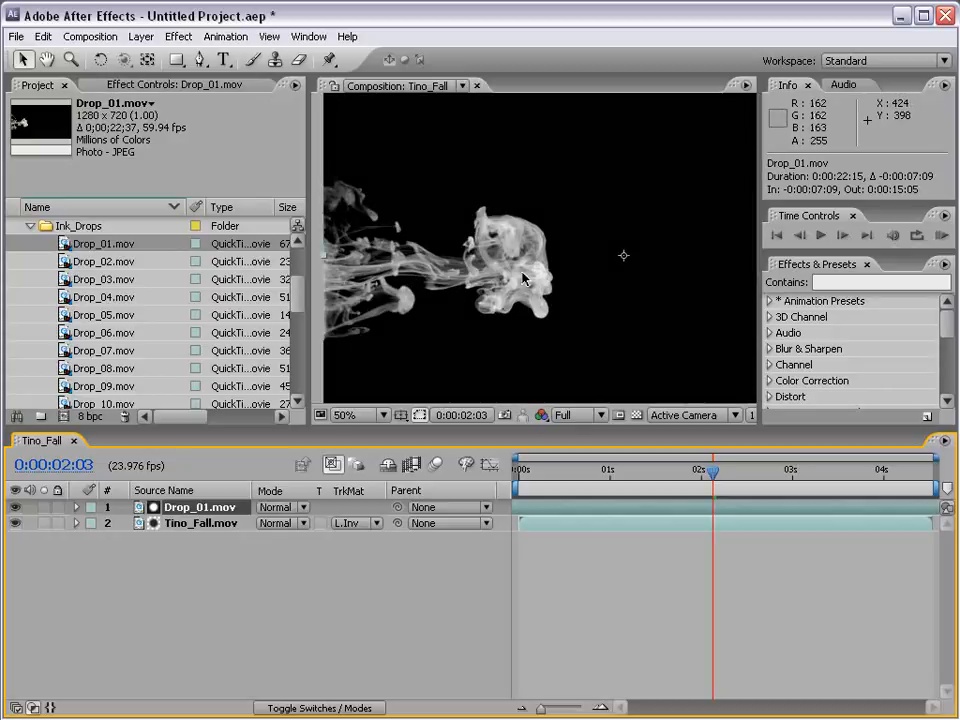
{"action": "left_click", "coordinate": [174, 522]}
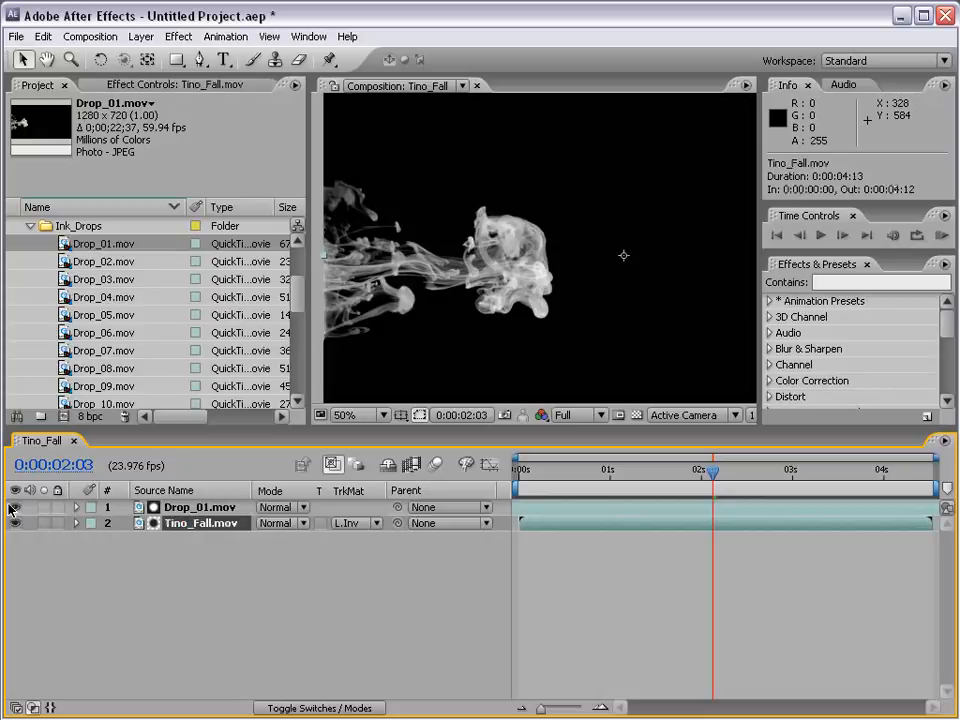
Remove the track matte from the Tino_Fall.mov layer and select the Drop_01.mov layer
{"action": "left_click", "coordinate": [348, 523]}
{"action": "left_click", "coordinate": [347, 450]}
{"action": "left_click", "coordinate": [289, 553]}
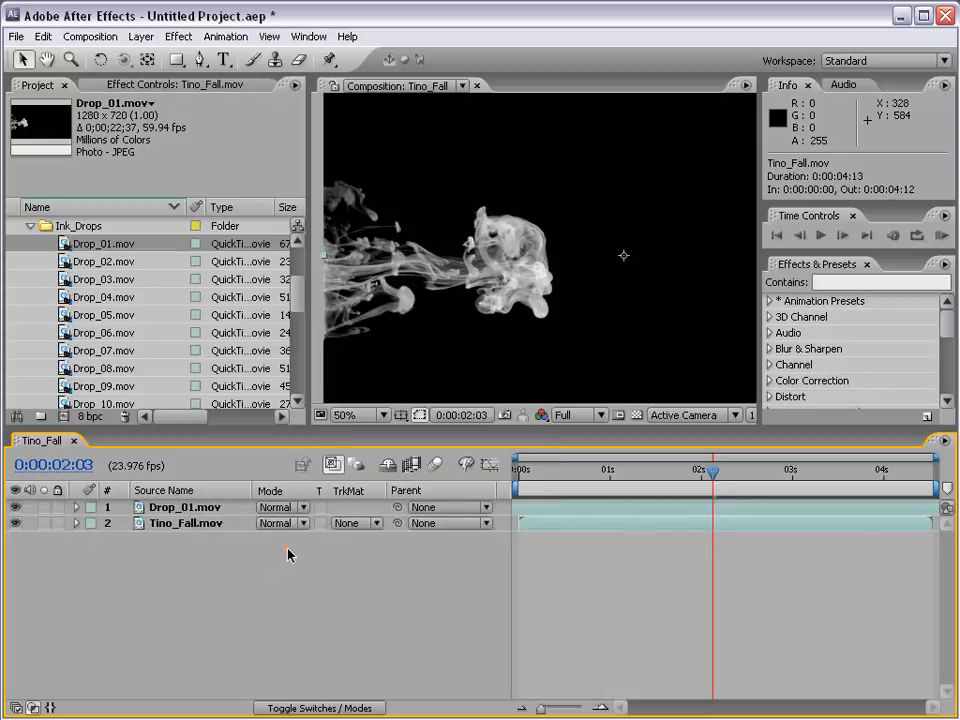
{"action": "left_click", "coordinate": [356, 523]}
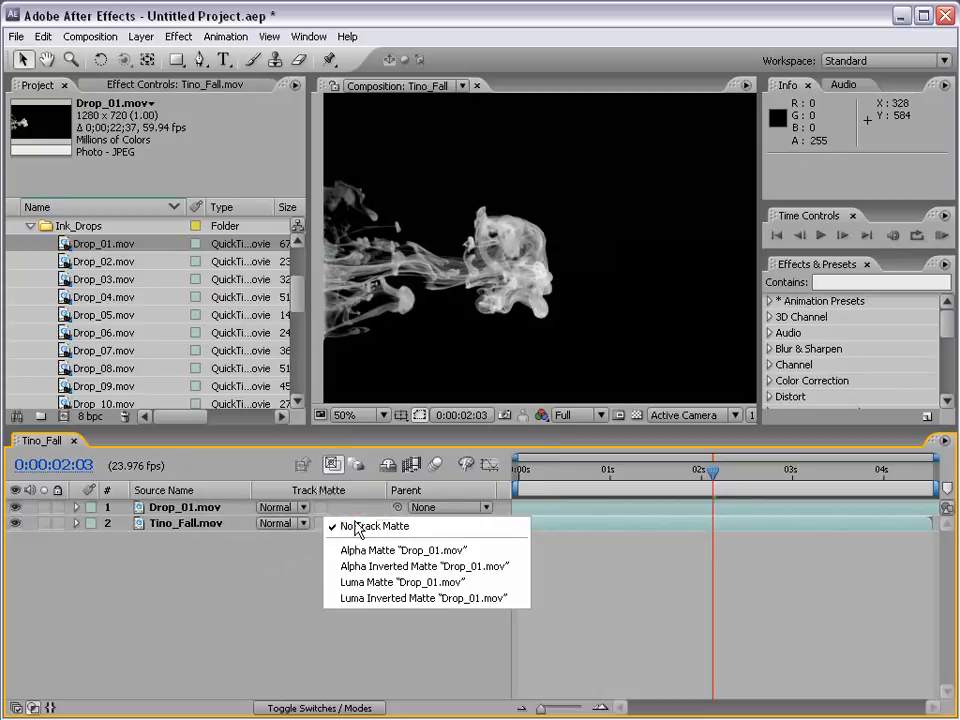
{"action": "left_click", "coordinate": [171, 509]}
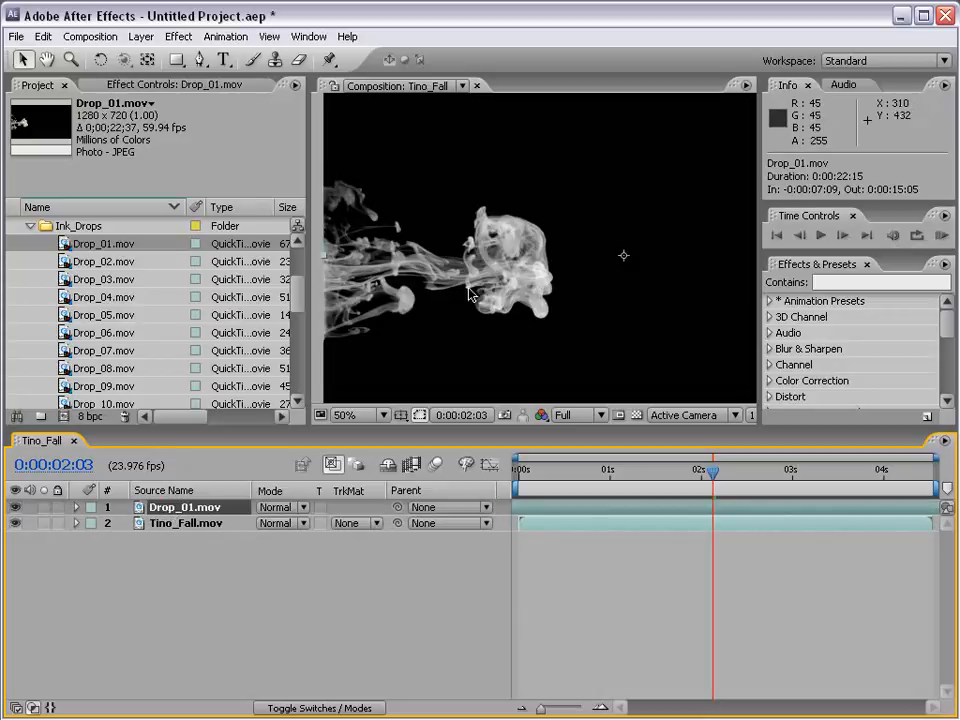
Apply Luma Matte "Drop_01.mov" to the Tino_Fall.mov layer, show the transparency grid, and keep Drop_01.mov hidden
{"action": "left_click", "coordinate": [176, 525]}
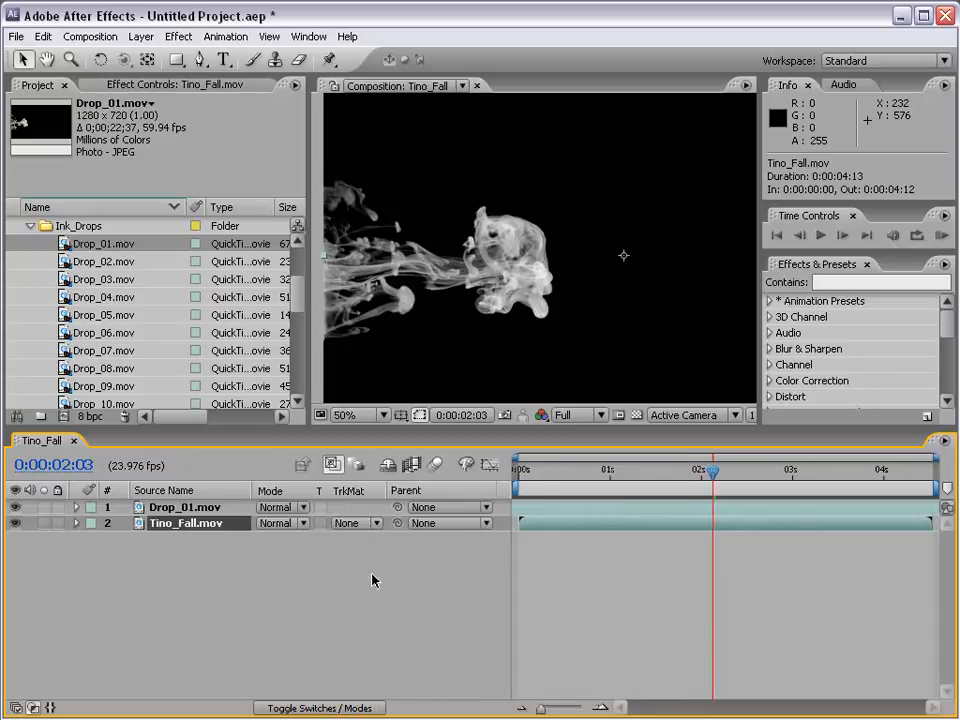
{"action": "left_click", "coordinate": [352, 524]}
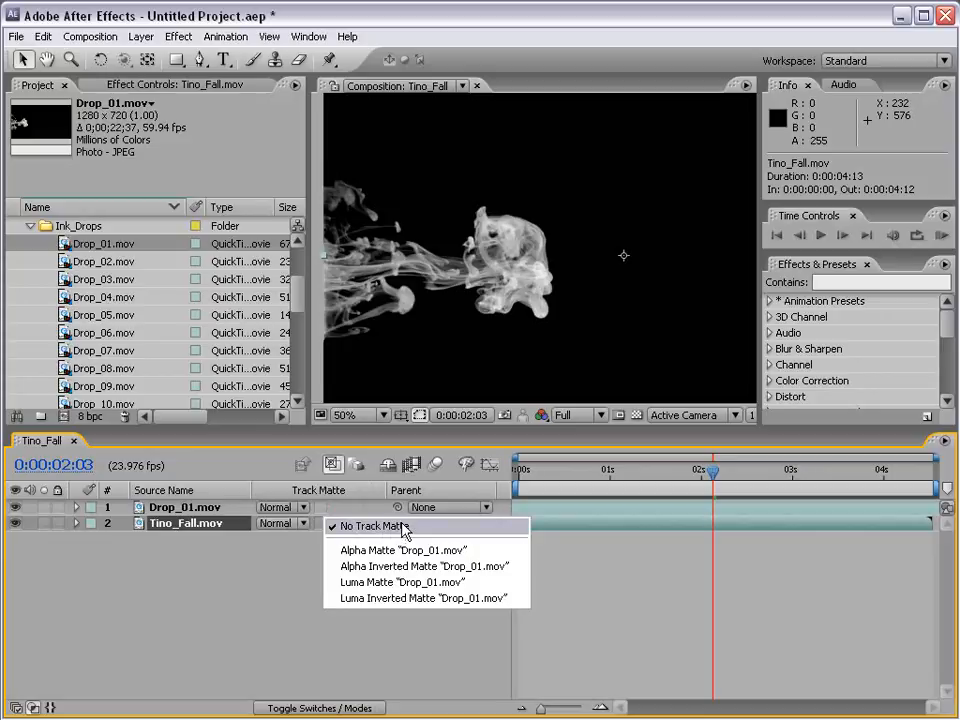
{"action": "left_click", "coordinate": [433, 584]}
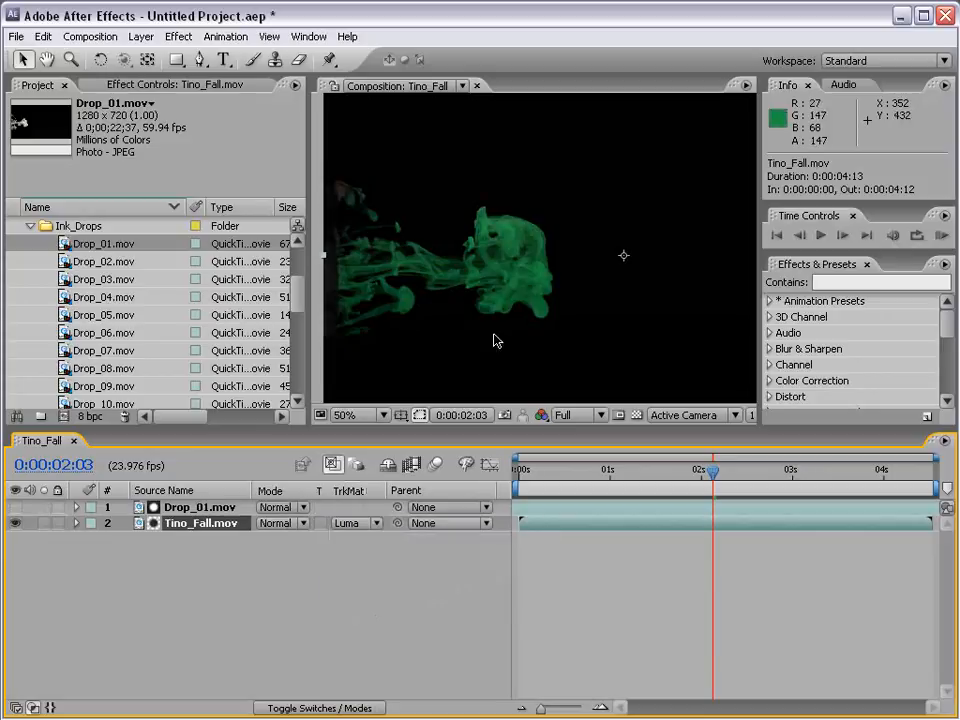
{"action": "left_click", "coordinate": [636, 415]}
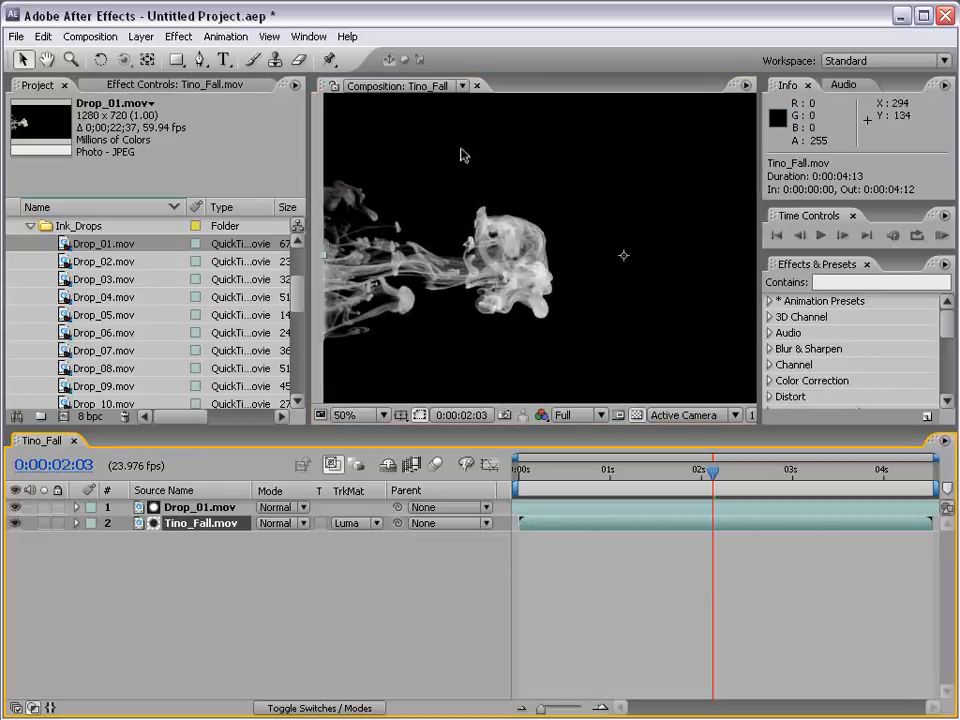
{"action": "left_click", "coordinate": [15, 508]}
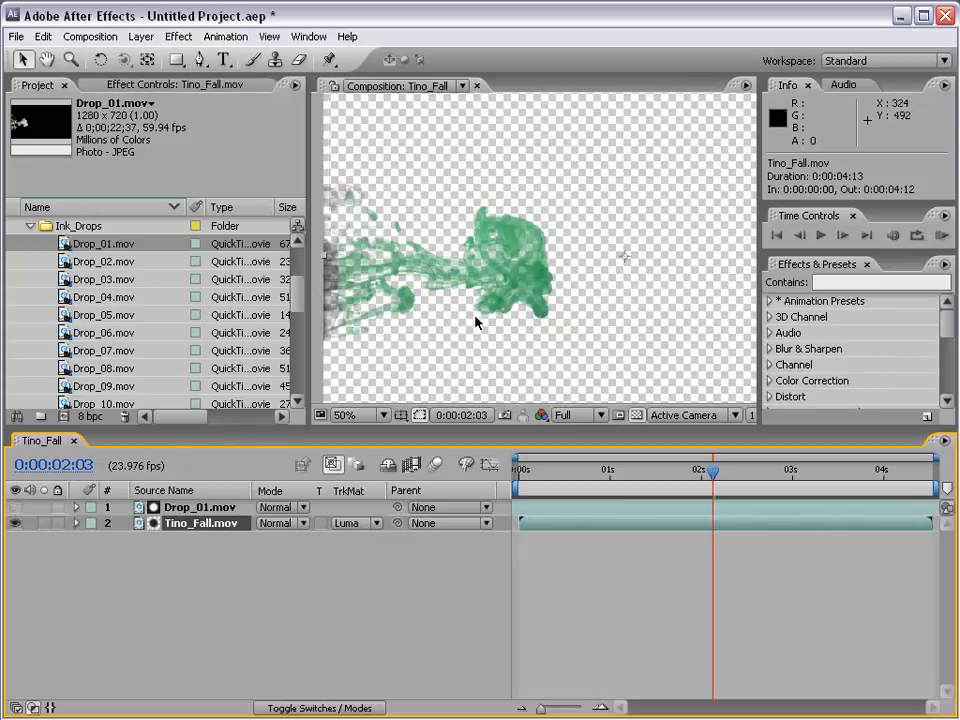
Apply Curves to the Drop_01.mov layer, steepen the RGB curve strongly, hide the layer, and compare the matte with and without the effect
{"action": "left_click", "coordinate": [15, 508]}
{"action": "left_click", "coordinate": [197, 507]}
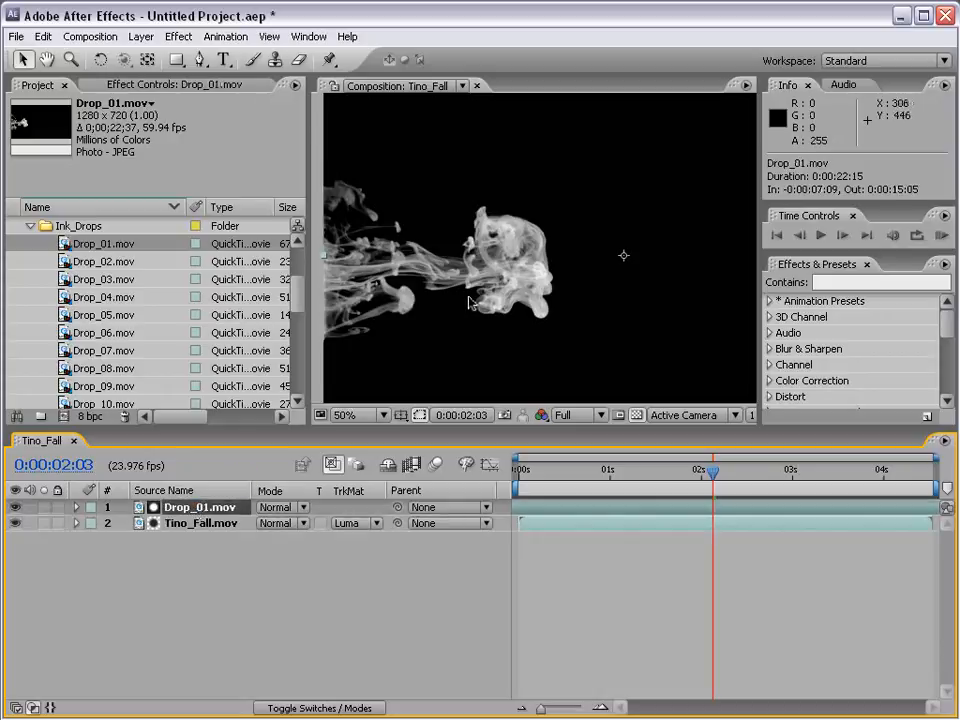
{"action": "left_click", "coordinate": [178, 37]}
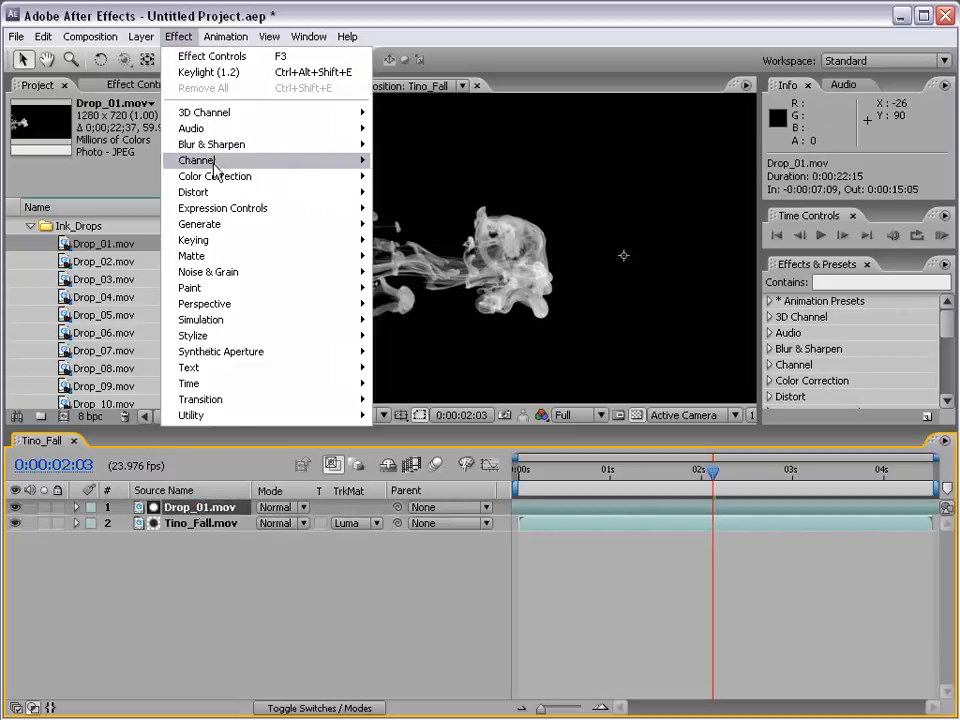
{"action": "mouse_move", "coordinate": [215, 176]}
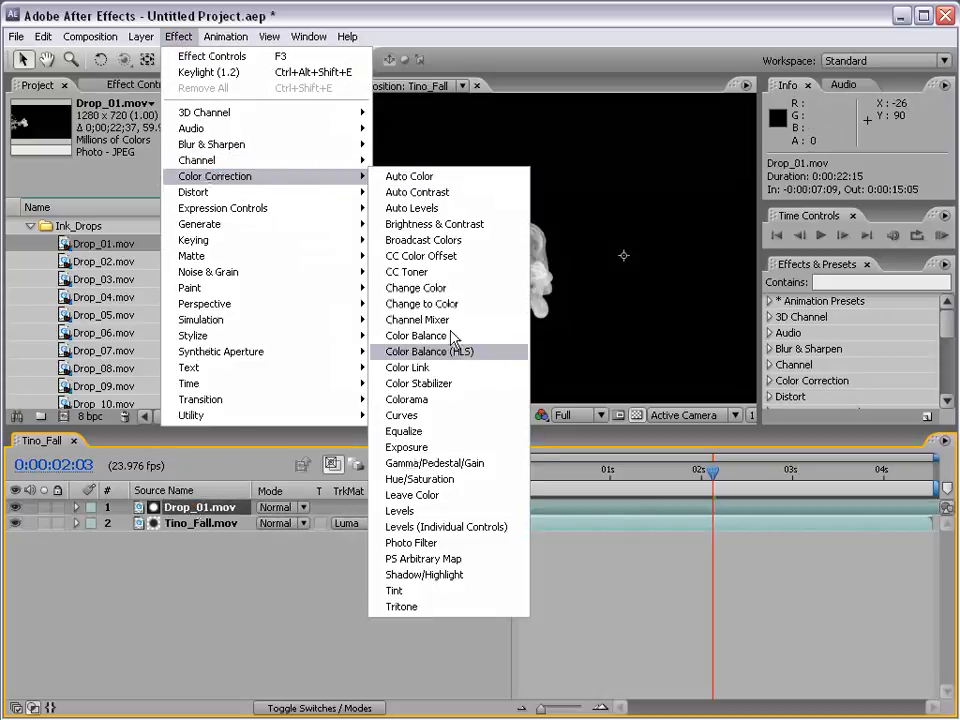
{"action": "left_click", "coordinate": [403, 415]}
{"action": "left_click_drag", "start_coordinate": [128, 274], "coordinate": [79, 221]}
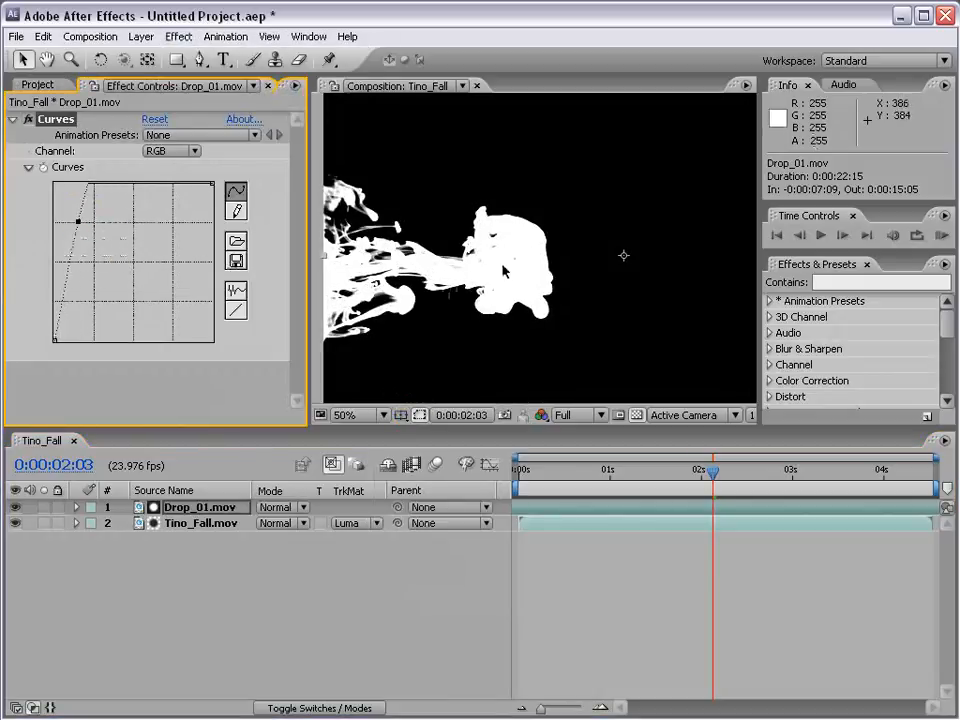
{"action": "left_click", "coordinate": [15, 508]}
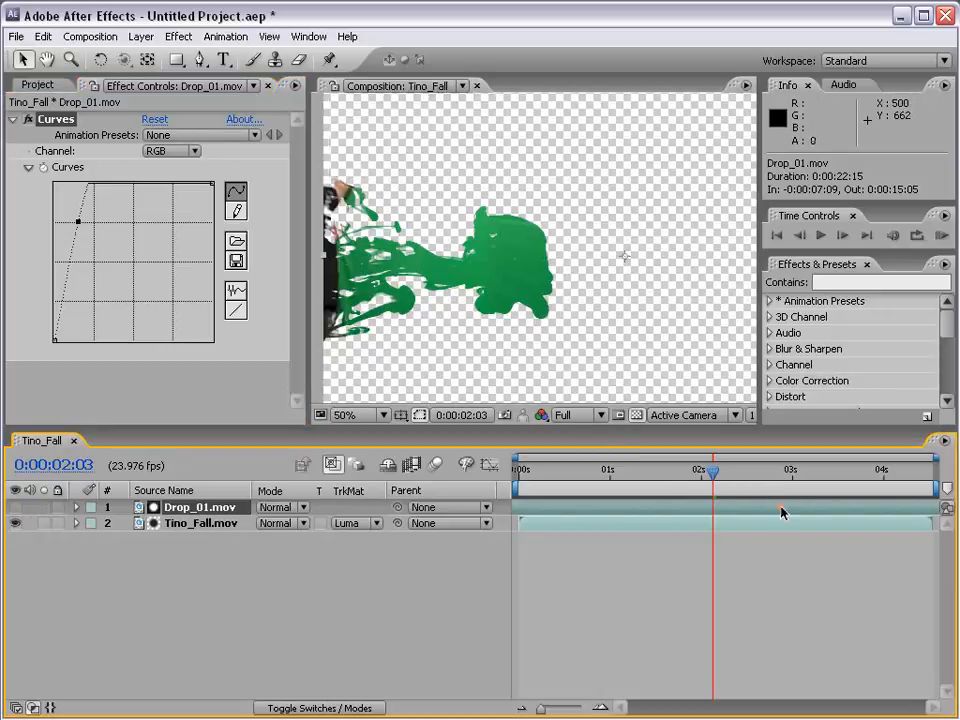
{"action": "left_click_drag", "start_coordinate": [713, 471], "coordinate": [826, 476]}
{"action": "left_click", "coordinate": [27, 119]}
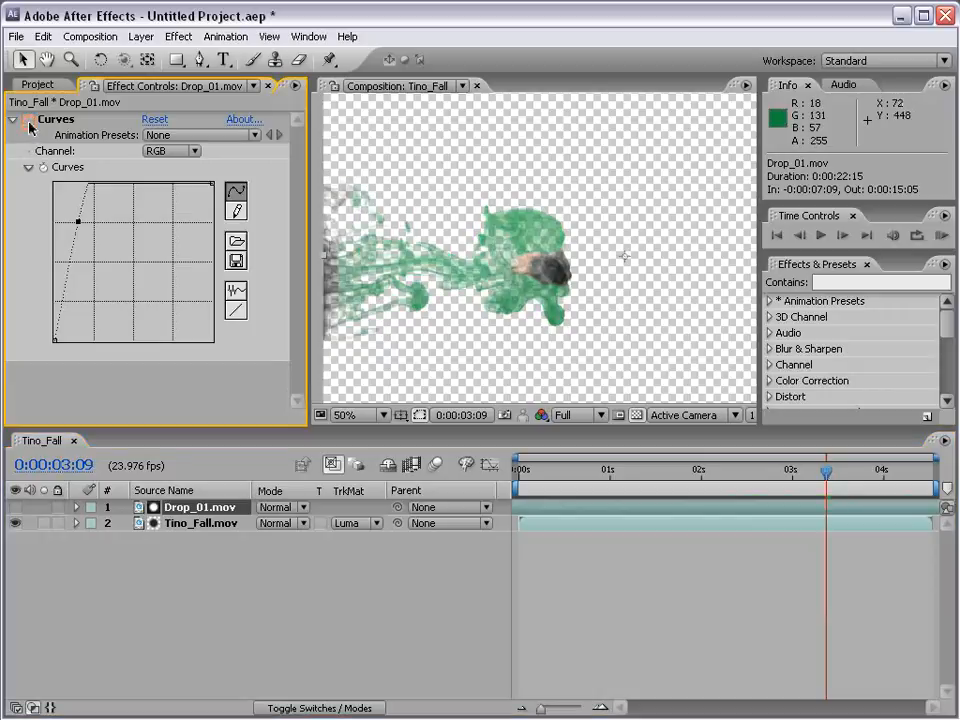
Shift the Drop_01.mov layer earlier to start at -0:00:12:01, enlarge it well beyond the frame, and move it to about 880, 316
{"action": "scroll", "coordinate": [553, 271], "scroll_direction": "up", "scroll_amount": 1}
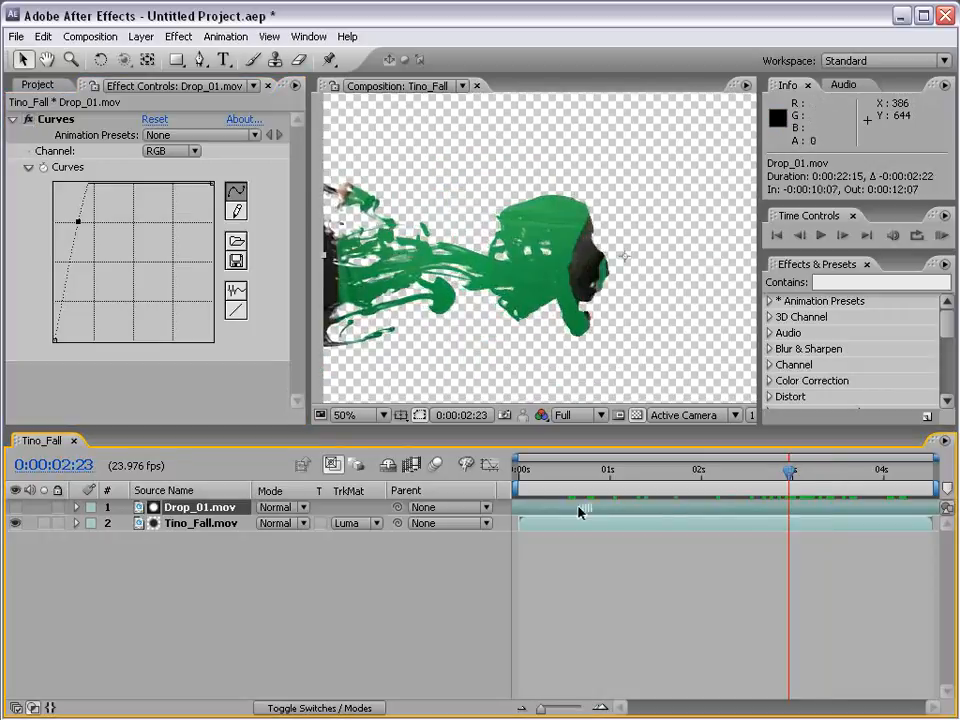
{"action": "scroll", "coordinate": [632, 306], "scroll_direction": "down", "scroll_amount": 1}
{"action": "left_click_drag", "start_coordinate": [730, 340], "coordinate": [810, 401]}
{"action": "left_click_drag", "start_coordinate": [514, 321], "coordinate": [568, 312]}
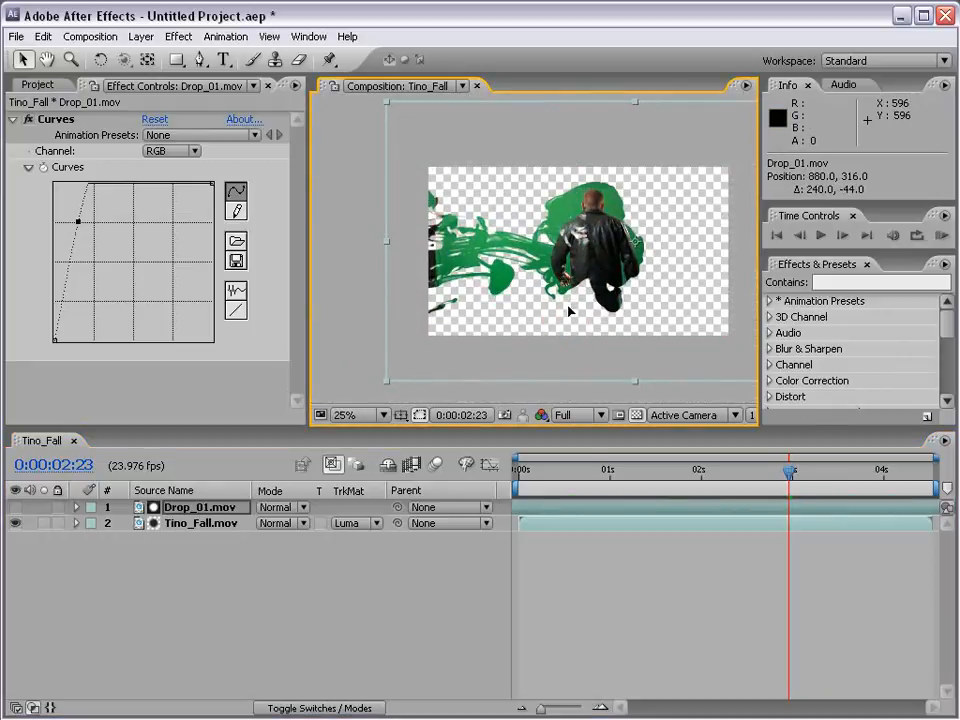
Switch the Tino_Fall.mov layer's track matte to Luma Inverted Matte "Drop_01.mov"
{"action": "left_click", "coordinate": [189, 523]}
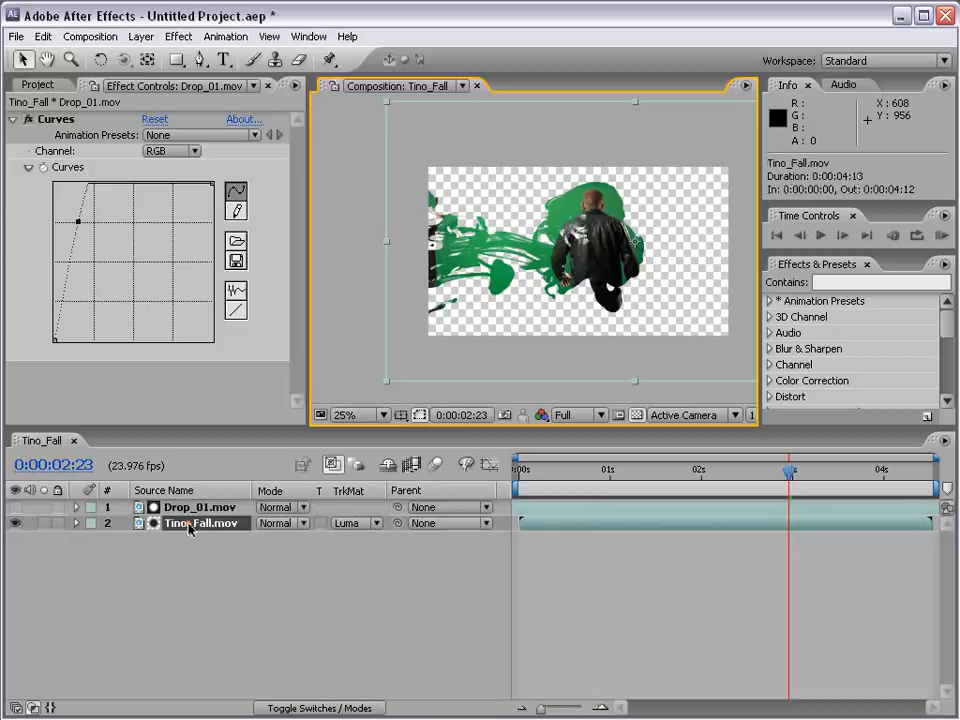
{"action": "left_click", "coordinate": [365, 523]}
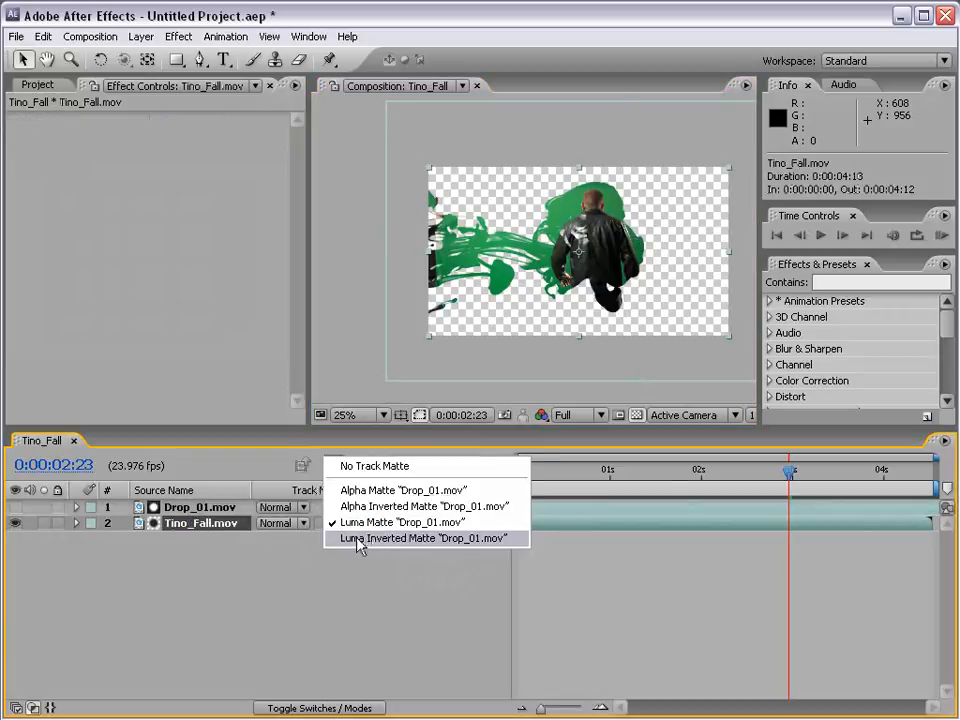
{"action": "left_click", "coordinate": [428, 543]}
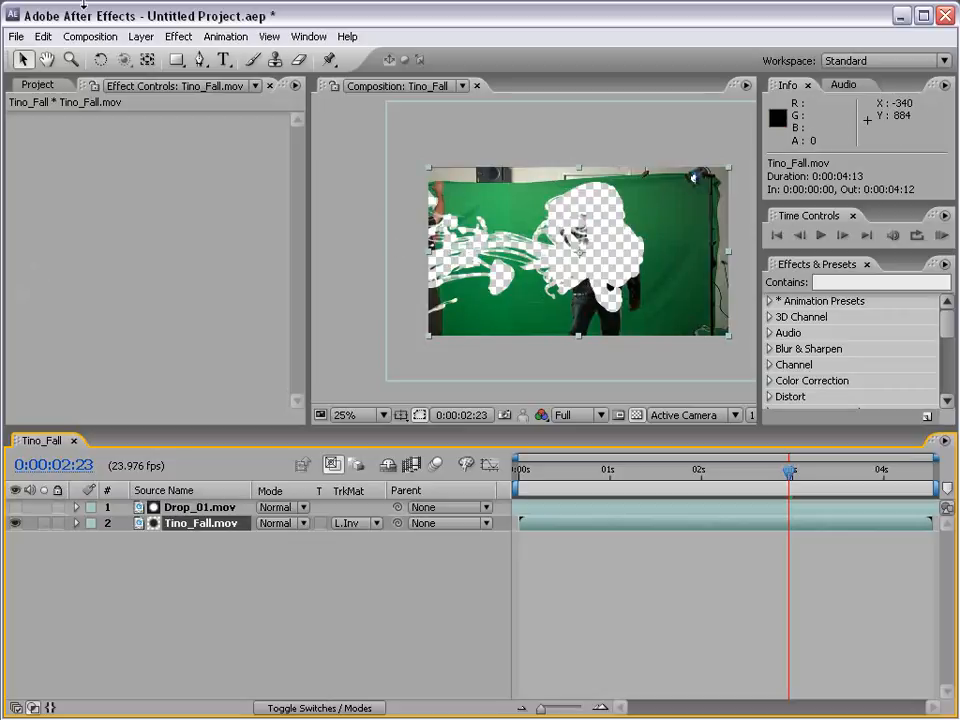
Replace the Tino_Fall.mov layer's source with cloud.jpg from the Images folder, keeping its inverted luma matte
{"action": "left_click", "coordinate": [38, 85]}
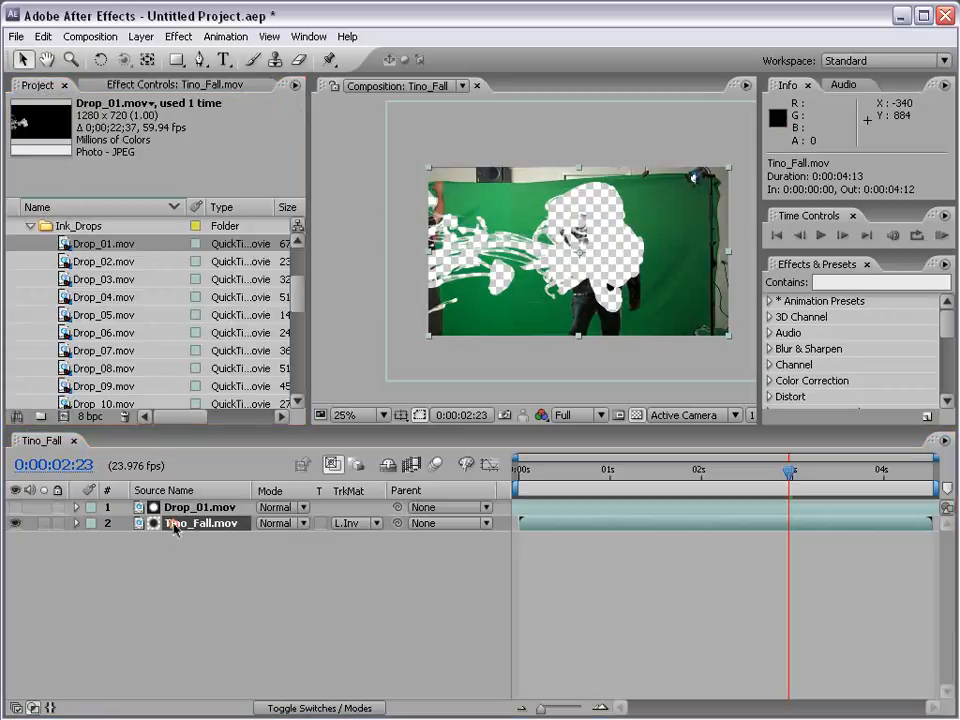
{"action": "left_click", "coordinate": [31, 226]}
{"action": "left_click_drag", "start_coordinate": [293, 325], "coordinate": [281, 261]}
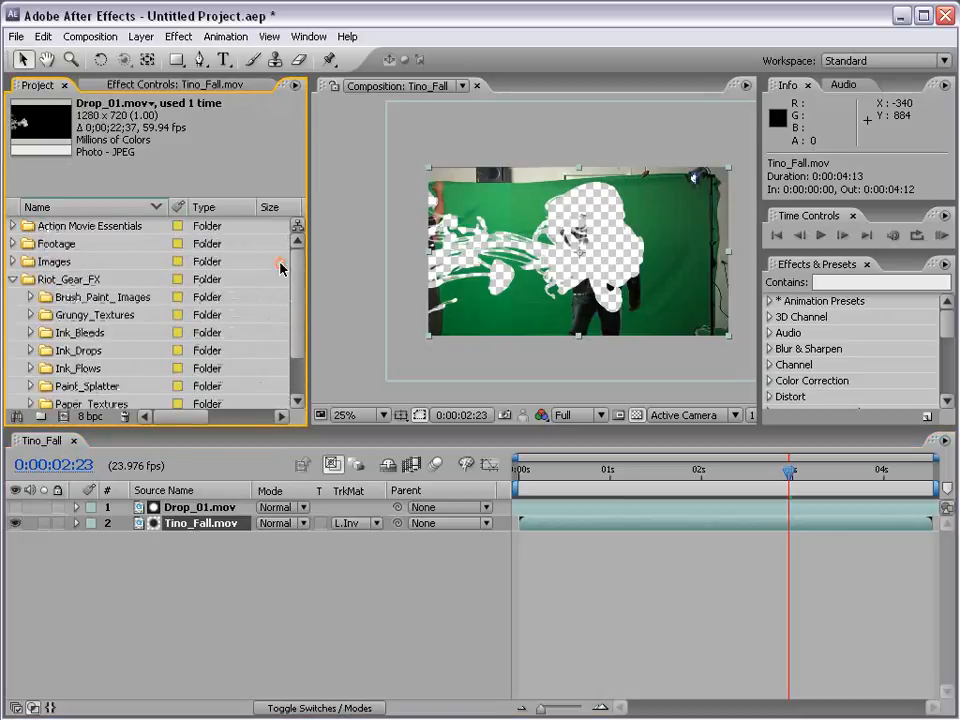
{"action": "left_click", "coordinate": [12, 279]}
{"action": "left_click", "coordinate": [12, 262]}
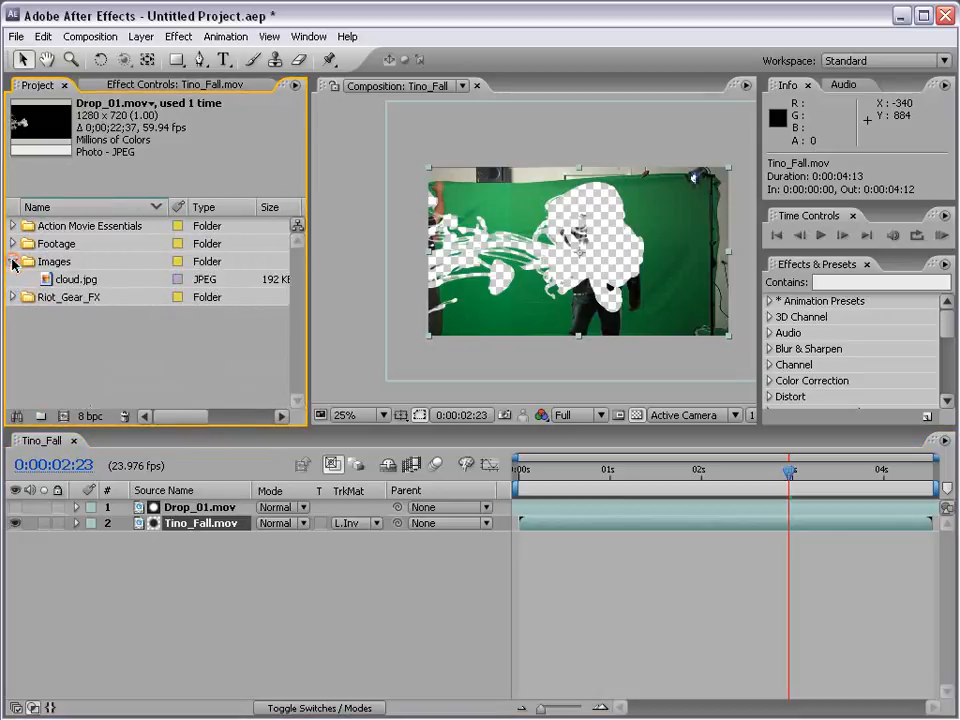
{"action": "left_click", "coordinate": [60, 280]}
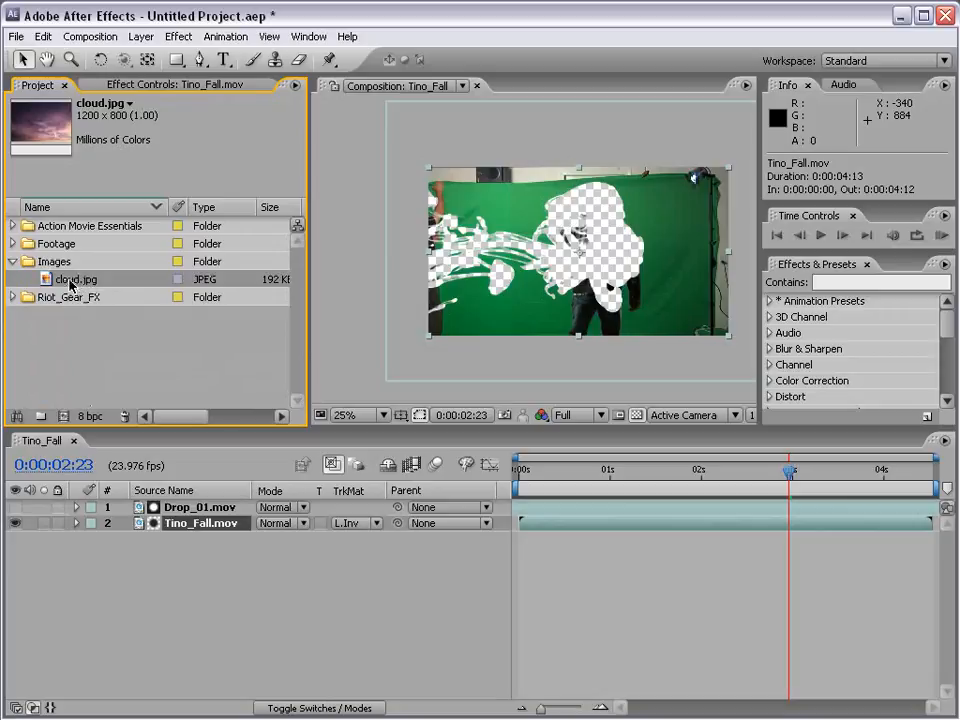
{"action": "left_click", "coordinate": [208, 555]}
{"action": "left_click", "coordinate": [191, 523]}
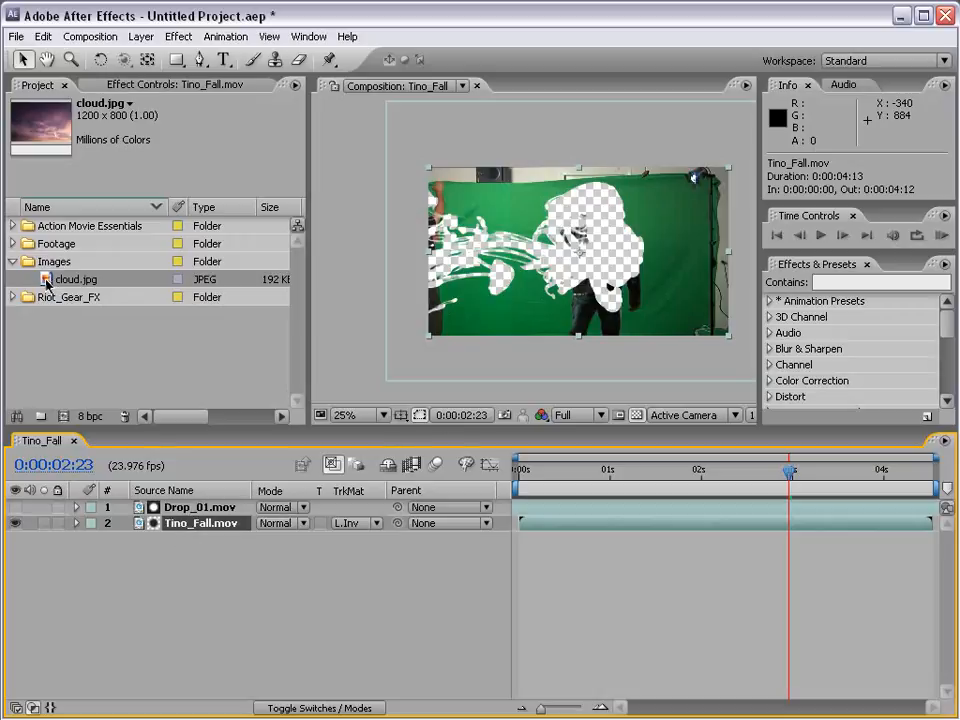
{"action": "left_click_drag", "start_coordinate": [46, 284], "coordinate": [177, 528]}
{"action": "key", "text": "alt"}
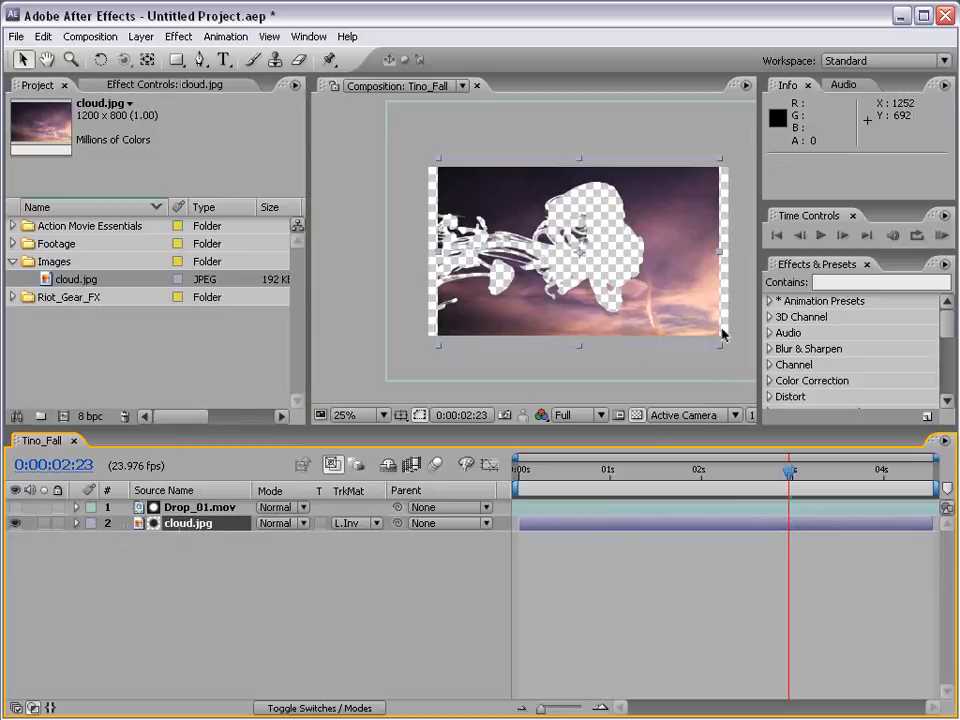
Scale the cloud.jpg layer to about 110% so it fills the frame, and check the cutout without the transparency grid
{"action": "left_click_drag", "start_coordinate": [721, 347], "coordinate": [736, 364]}
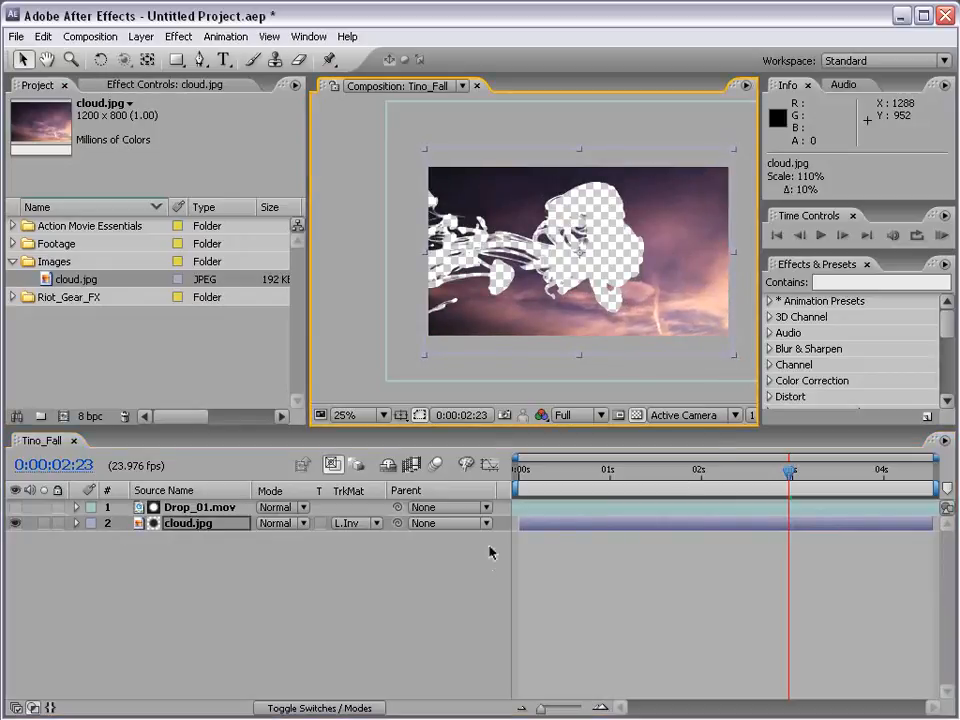
{"action": "left_click", "coordinate": [637, 415]}
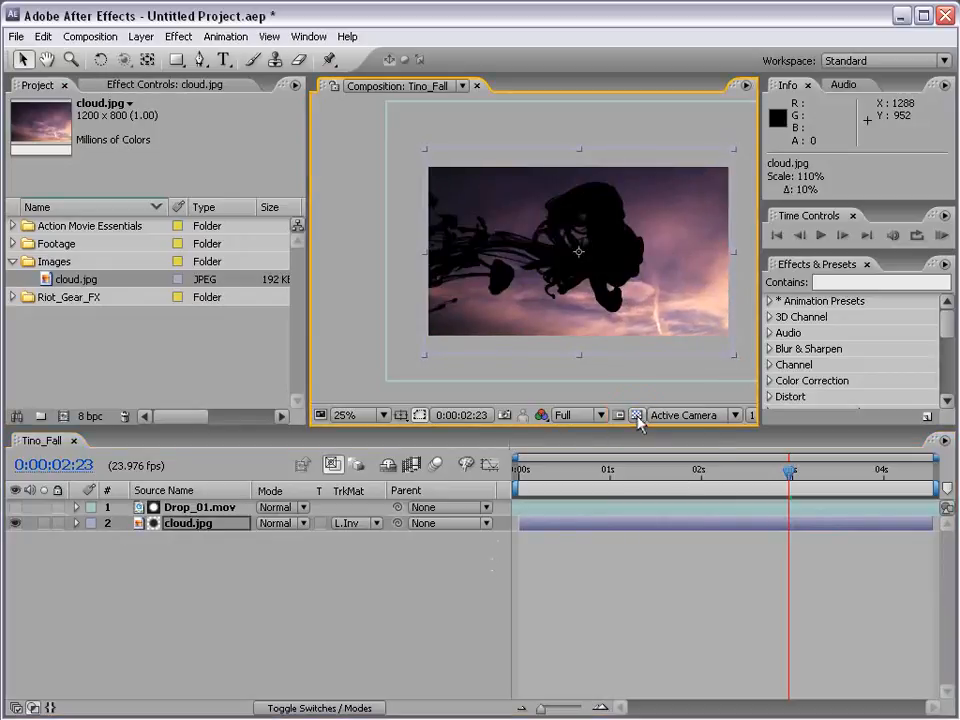
{"action": "left_click", "coordinate": [637, 415]}
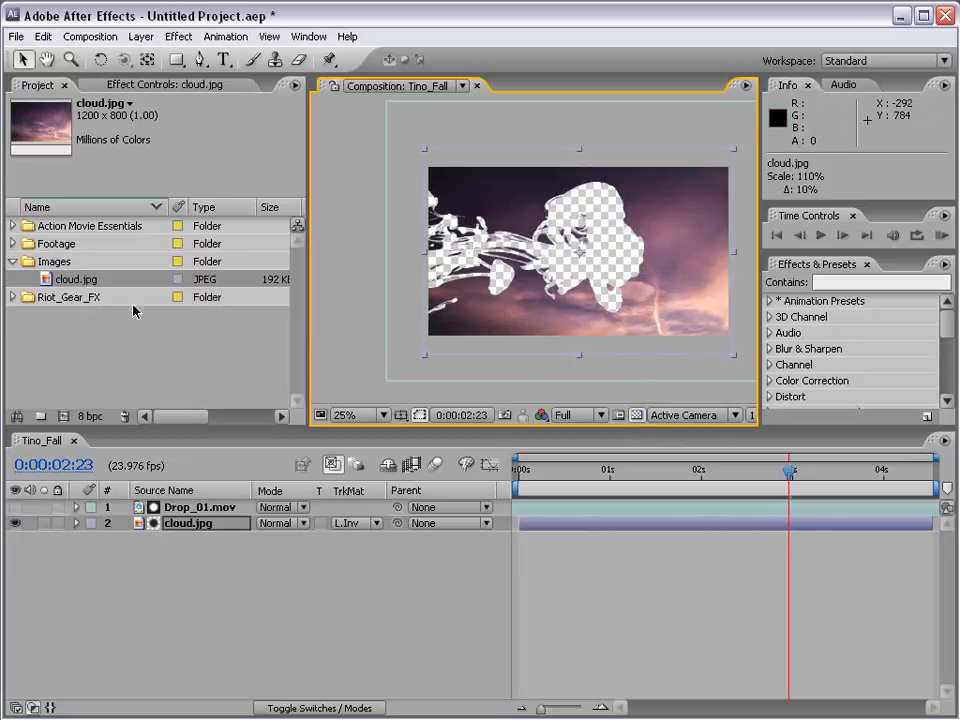
Add Mall Video from the Footage folder below cloud.jpg, starting at 0:00:00:08, and move it to about 600, 352
{"action": "left_click", "coordinate": [13, 244]}
{"action": "left_click", "coordinate": [80, 279]}
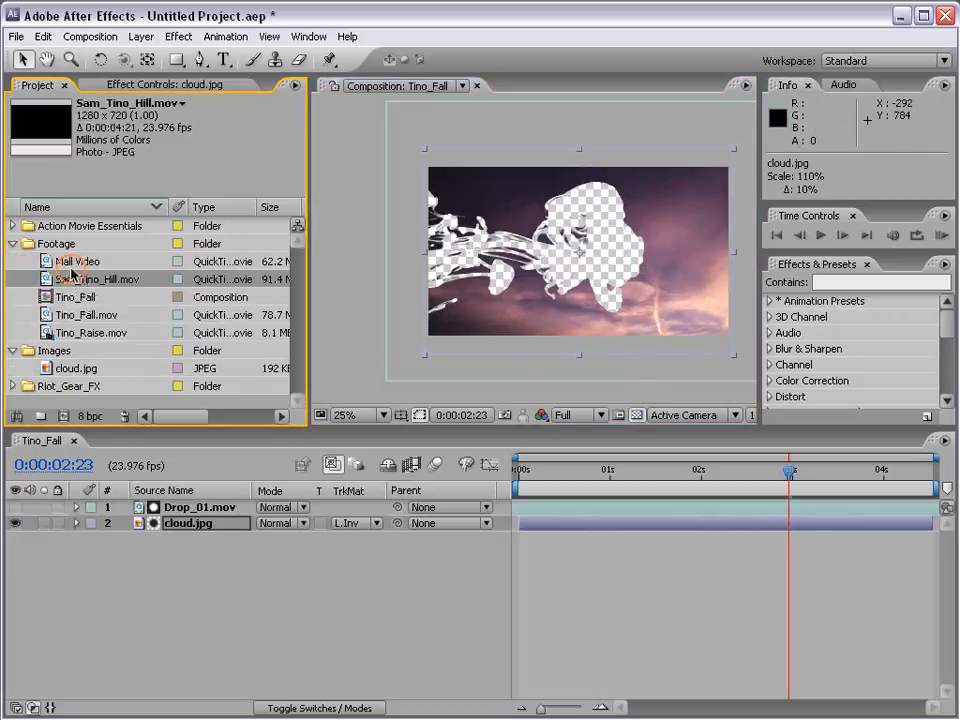
{"action": "left_click_drag", "start_coordinate": [77, 261], "coordinate": [563, 579]}
{"action": "left_click_drag", "start_coordinate": [591, 540], "coordinate": [578, 540]}
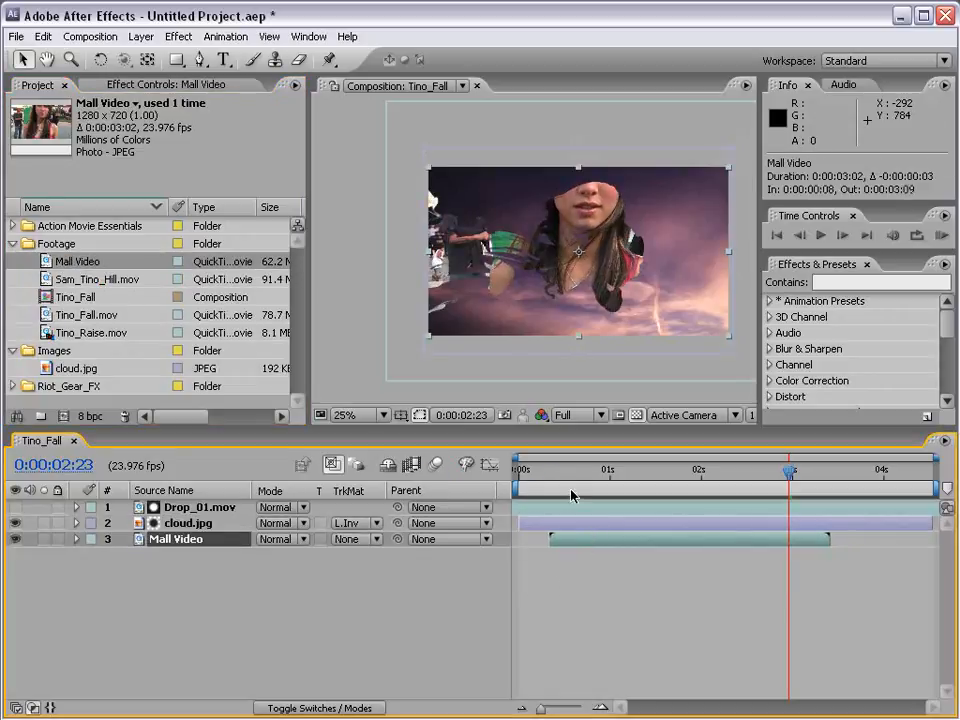
{"action": "mouse_move", "coordinate": [567, 277]}
{"action": "left_mouse_down"}
{"action": "mouse_move", "coordinate": [585, 267]}
{"action": "mouse_move", "coordinate": [557, 275]}
{"action": "left_mouse_up"}
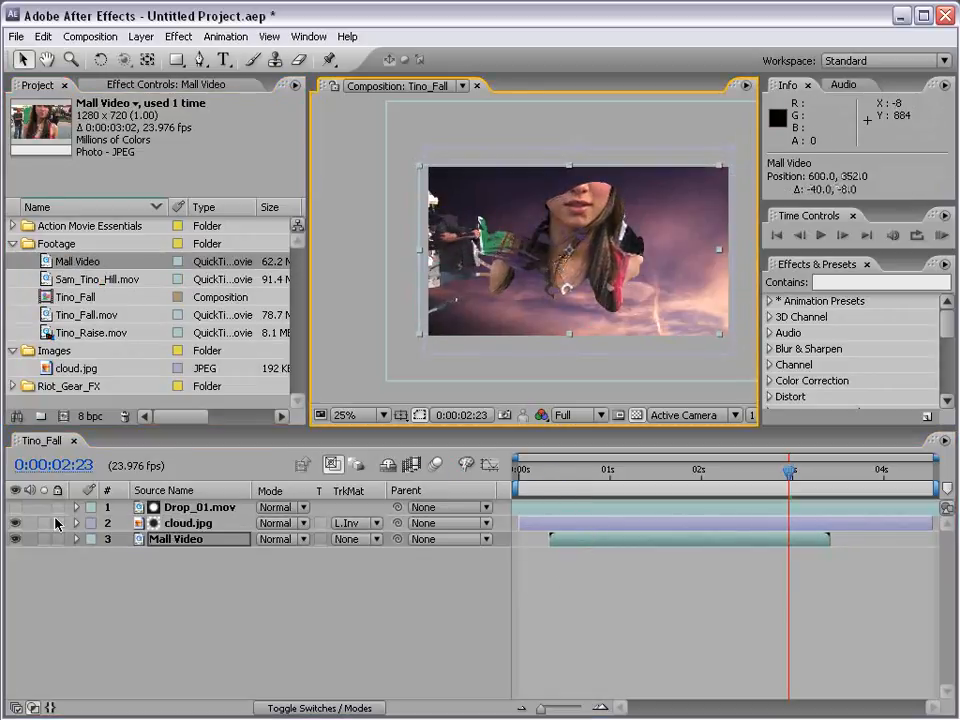
Examine the ink reveal at 0:00:01:00 by toggling the visibility of the cloud.jpg and Drop_01.mov layers
{"action": "left_click", "coordinate": [14, 523]}
{"action": "left_click", "coordinate": [14, 523]}
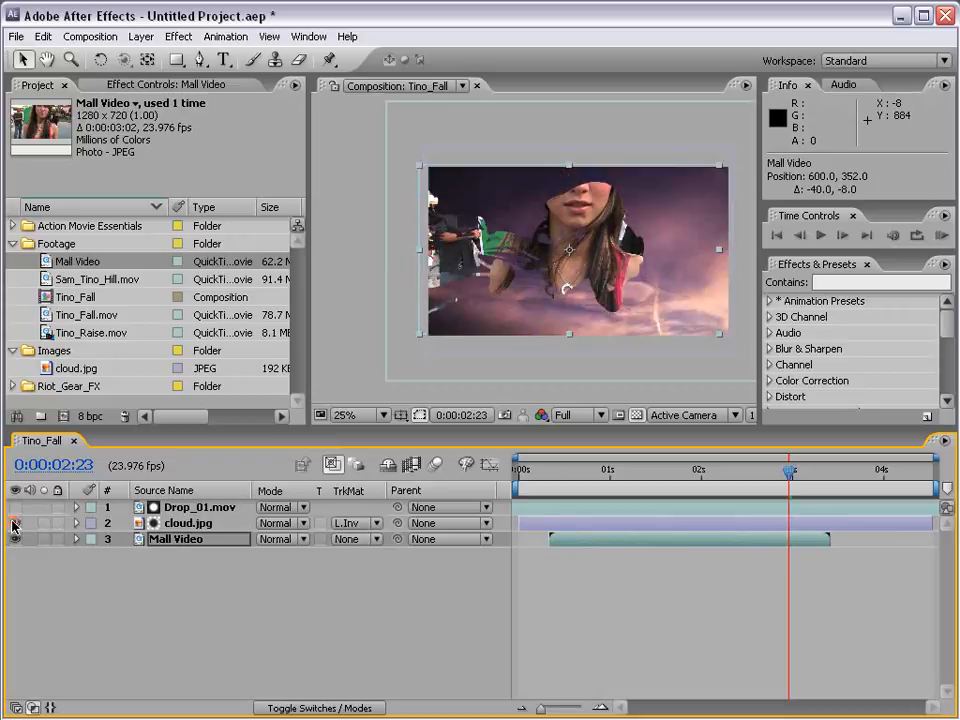
{"action": "left_click_drag", "start_coordinate": [587, 492], "coordinate": [610, 478]}
{"action": "left_click", "coordinate": [200, 507]}
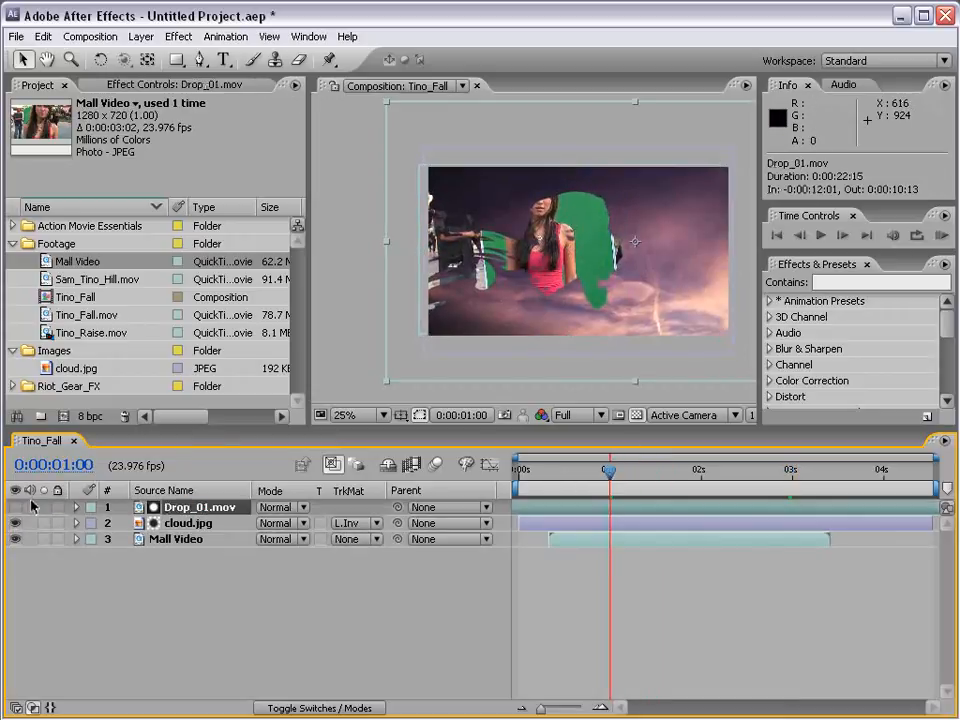
{"action": "left_click", "coordinate": [14, 507]}
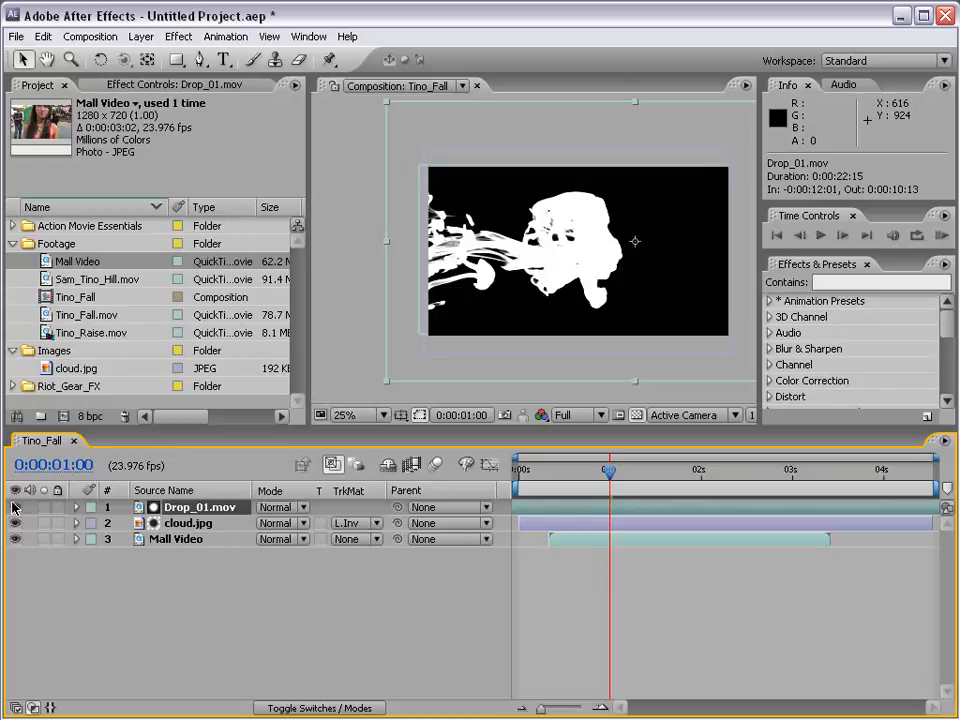
{"action": "left_click", "coordinate": [14, 507]}
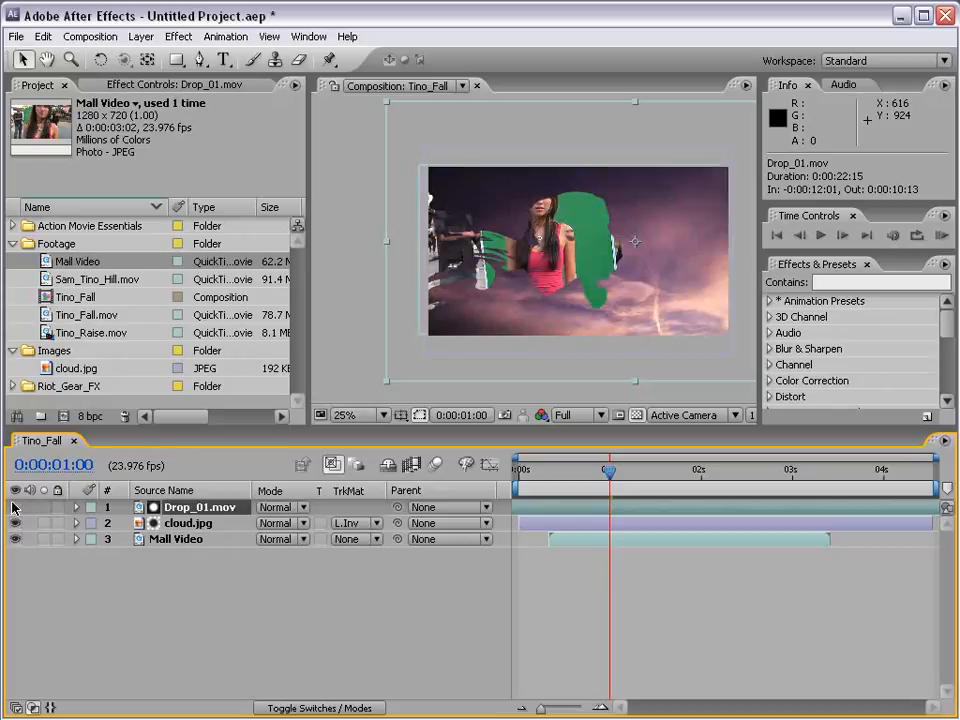
Reposition the Mall Video and Drop_01.mov layers to frame the woman within the ink cutout, leaving Drop_01.mov at about 836, 252
{"action": "left_click_drag", "start_coordinate": [546, 269], "coordinate": [523, 245]}
{"action": "left_click", "coordinate": [617, 548]}
{"action": "mouse_move", "coordinate": [599, 276]}
{"action": "left_mouse_down"}
{"action": "mouse_move", "coordinate": [639, 296]}
{"action": "mouse_move", "coordinate": [615, 285]}
{"action": "left_mouse_up"}
{"action": "left_click", "coordinate": [612, 507]}
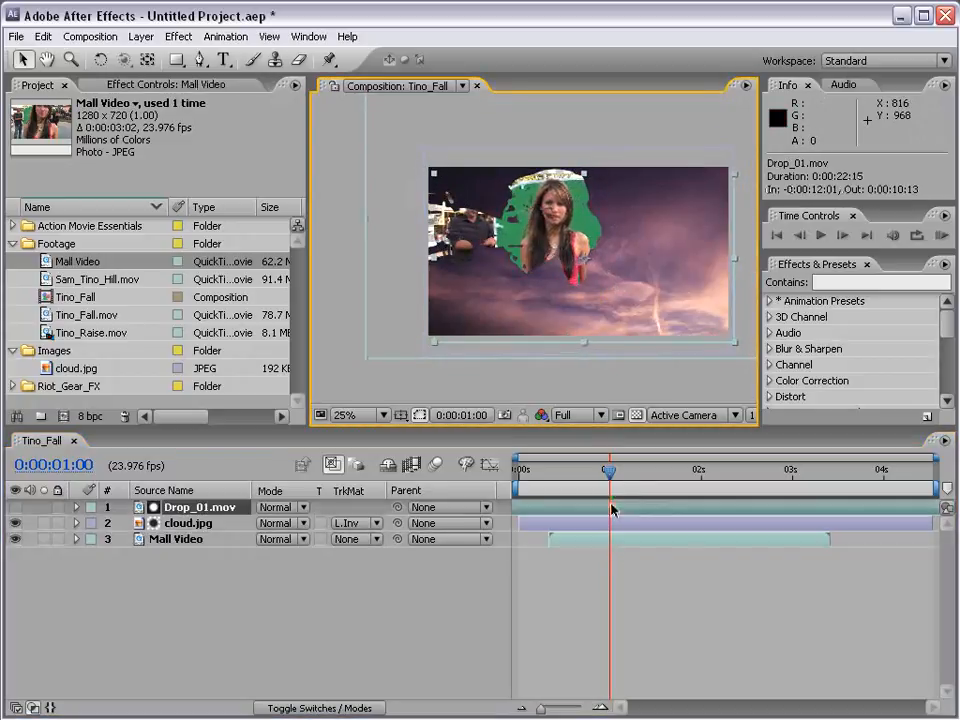
{"action": "mouse_move", "coordinate": [555, 221]}
{"action": "left_mouse_down"}
{"action": "mouse_move", "coordinate": [585, 231]}
{"action": "mouse_move", "coordinate": [567, 229]}
{"action": "left_mouse_up"}
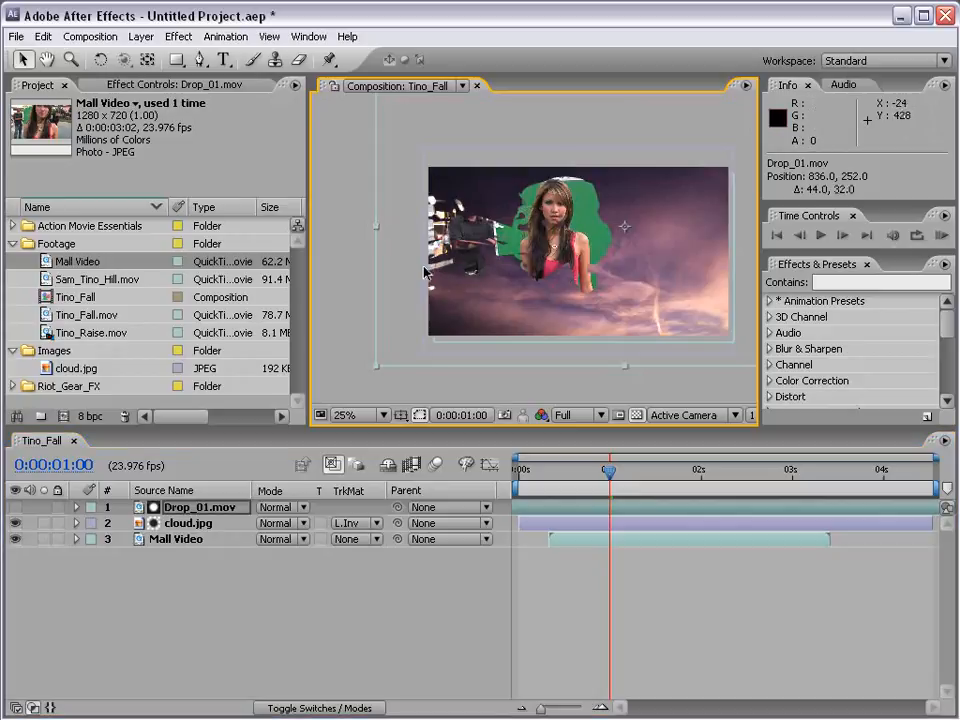
Rotate Drop_01.mov to -90° and move it to about 528, -24 over the woman, checking the reveal at 0:00:01:21
{"action": "key", "text": "w"}
{"action": "left_click_drag", "start_coordinate": [392, 271], "coordinate": [660, 368]}
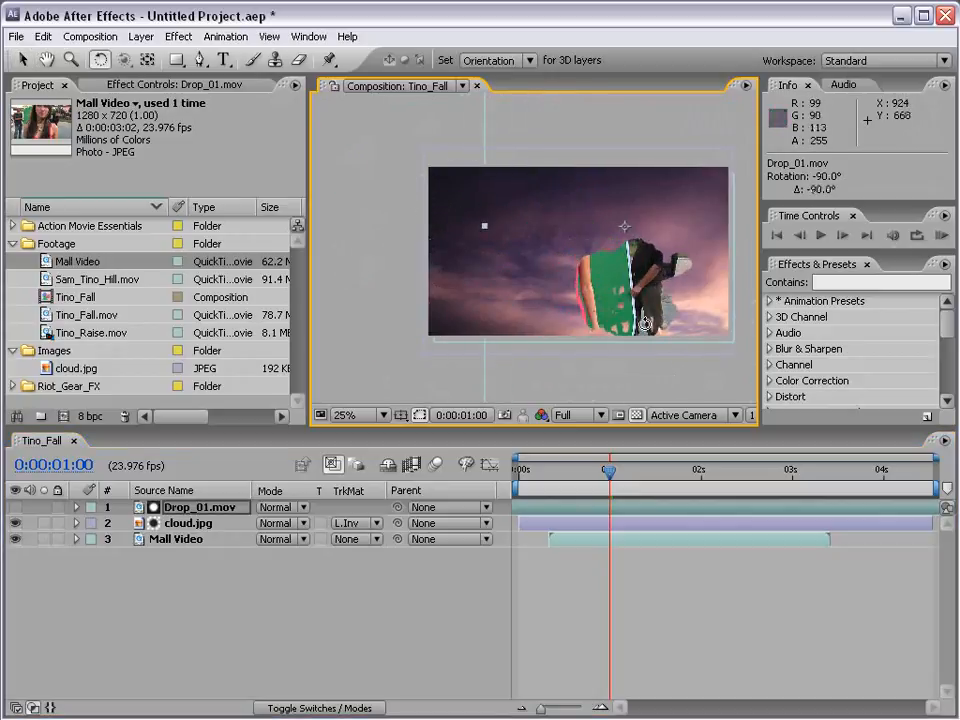
{"action": "key", "text": "v"}
{"action": "left_click_drag", "start_coordinate": [646, 303], "coordinate": [576, 236]}
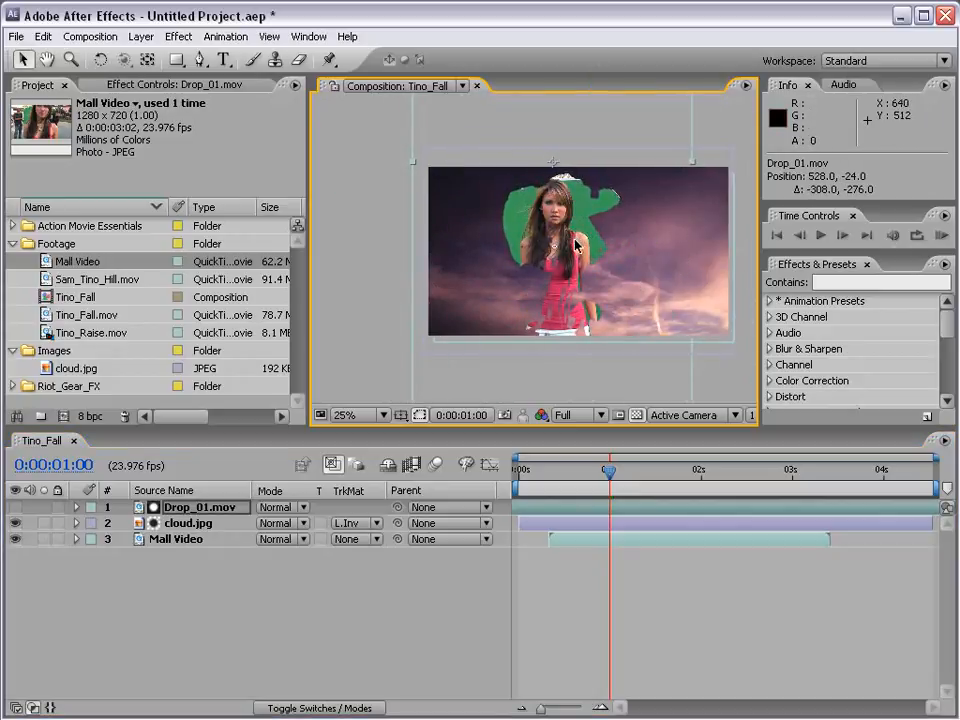
{"action": "left_click_drag", "start_coordinate": [600, 490], "coordinate": [690, 486]}
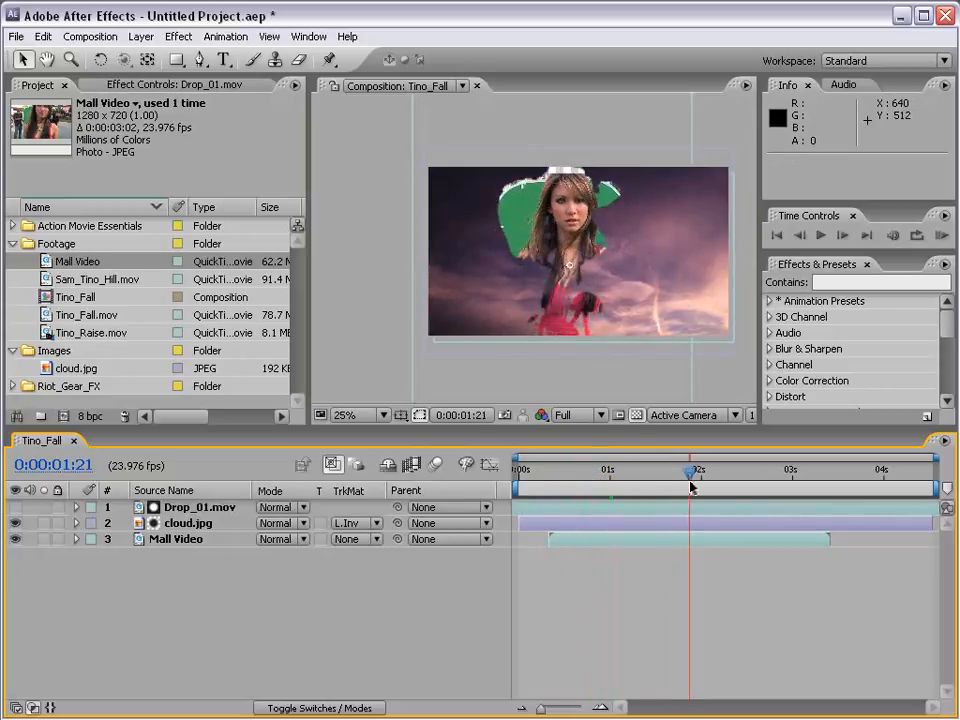
{"action": "scroll", "coordinate": [596, 305], "scroll_direction": "up", "scroll_amount": 2}
{"action": "key", "text": "space"}
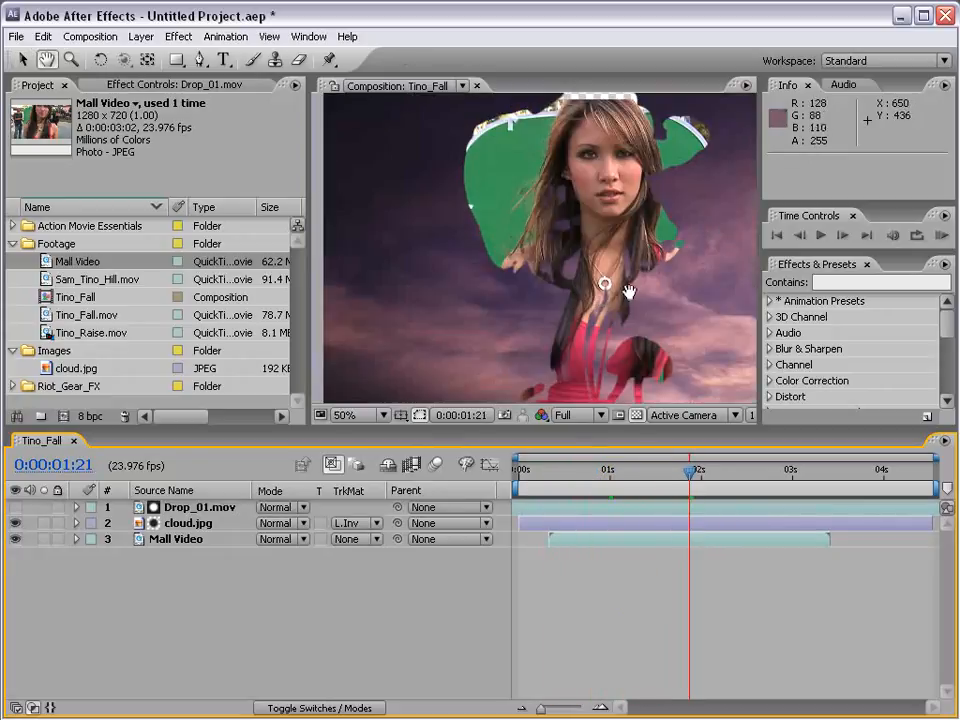
{"action": "left_click_drag", "start_coordinate": [658, 271], "coordinate": [599, 273]}
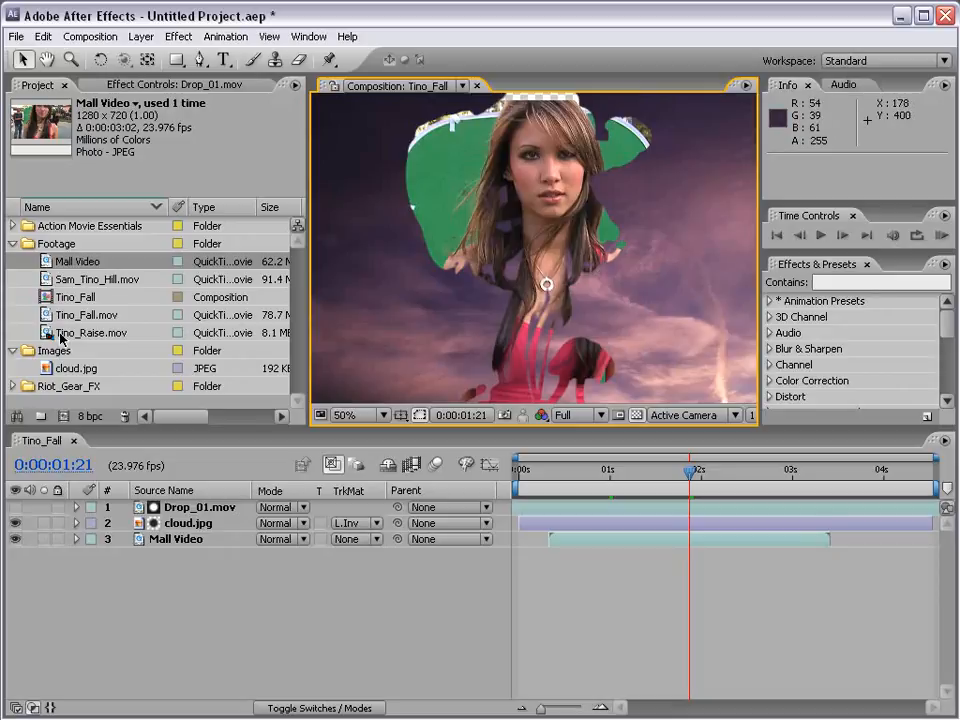
Hide all existing layers and add Tino_Fall.mov from the Footage folder beneath them, starting at 0:00:00:07
{"action": "left_click_drag", "start_coordinate": [14, 524], "coordinate": [17, 540]}
{"action": "left_click", "coordinate": [371, 592]}
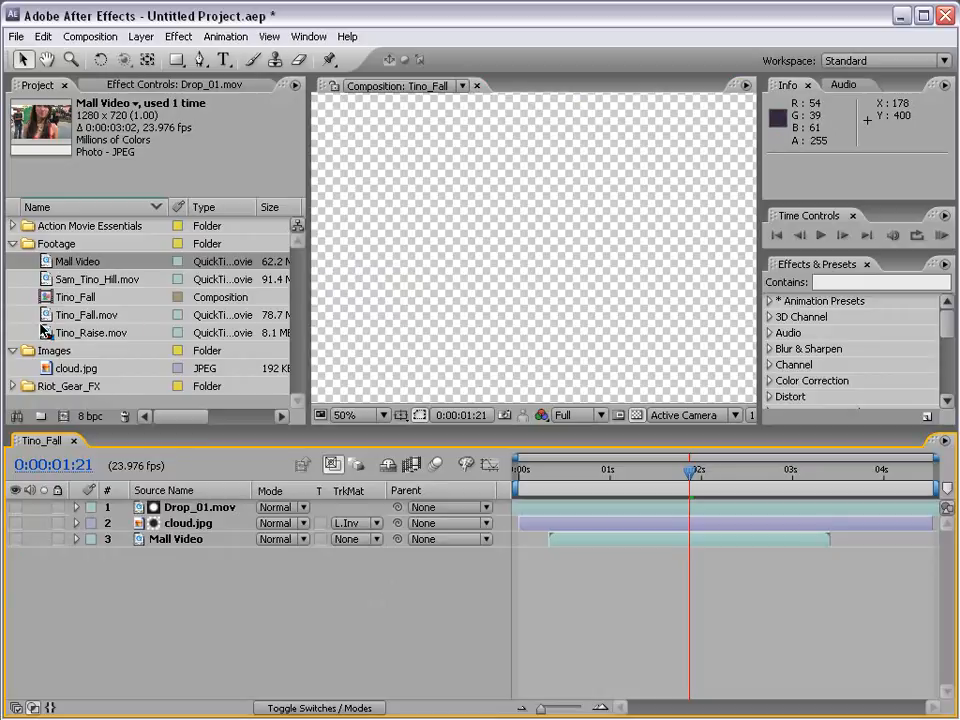
{"action": "left_click_drag", "start_coordinate": [44, 315], "coordinate": [548, 593]}
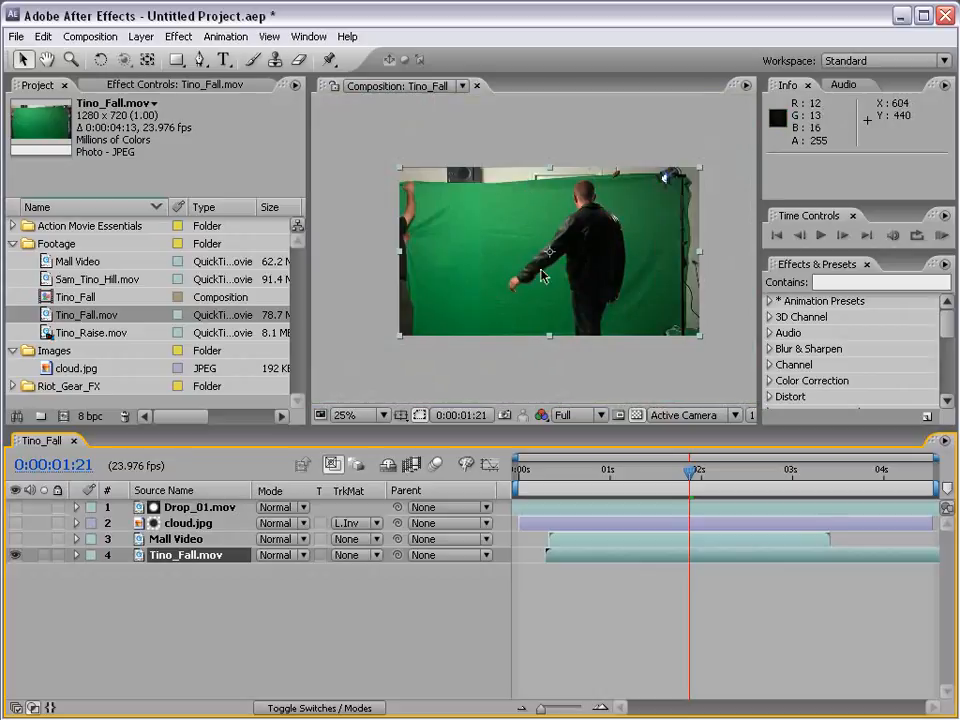
Key Tino_Fall.mov with Keylight (1.2), sampling the green backdrop as Screen Colour, with Clip Black 23 and Clip White 81
{"action": "left_click", "coordinate": [190, 37]}
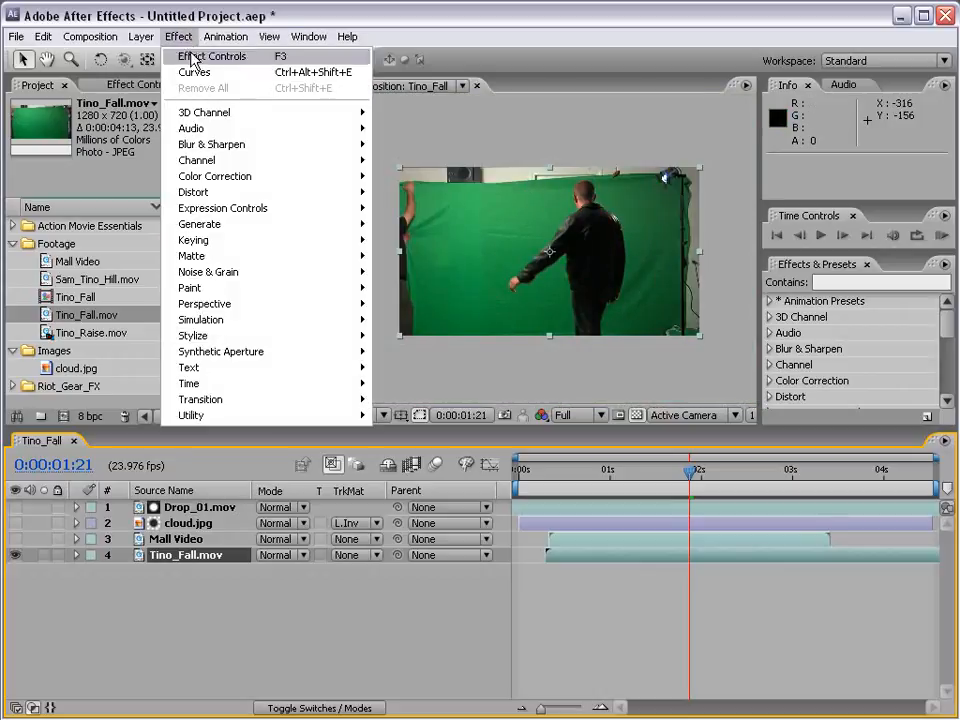
{"action": "mouse_move", "coordinate": [250, 240]}
{"action": "left_click", "coordinate": [443, 353]}
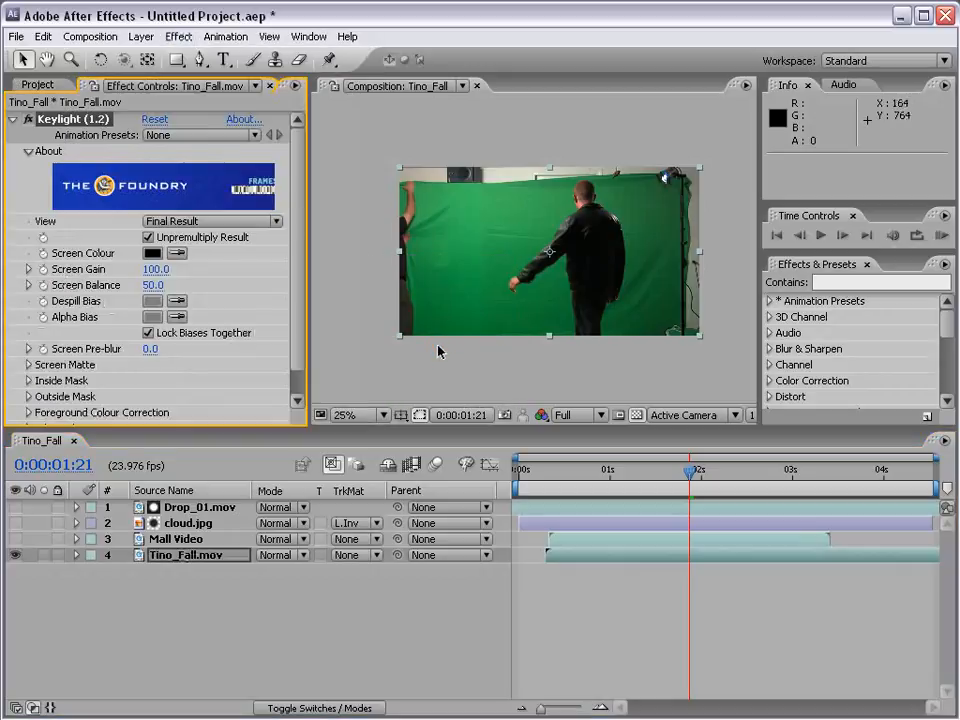
{"action": "left_click", "coordinate": [177, 253]}
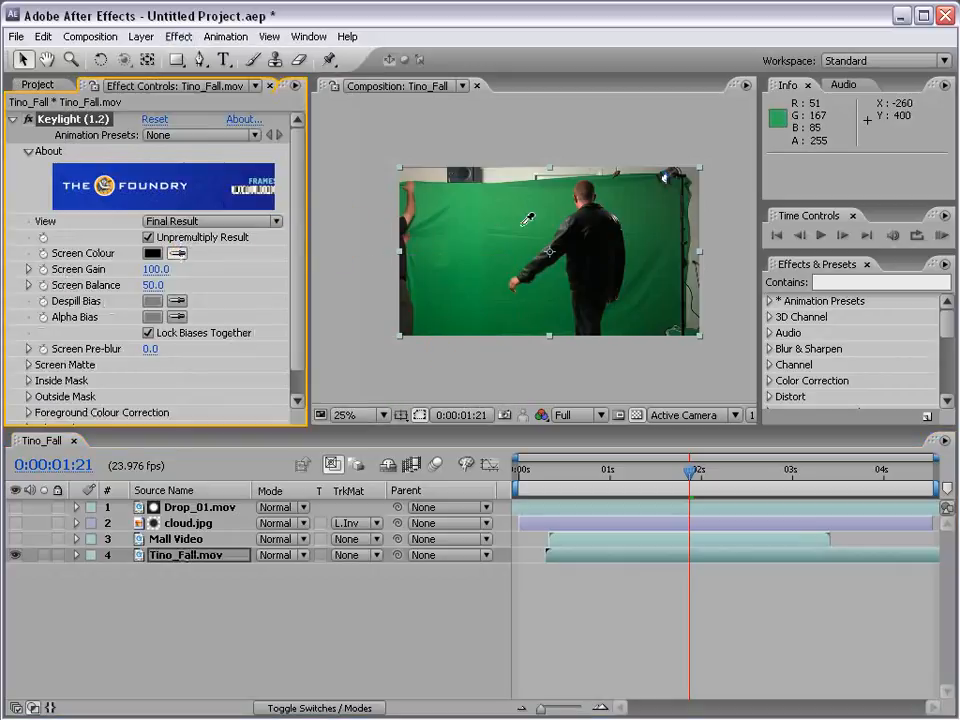
{"action": "left_click", "coordinate": [630, 243]}
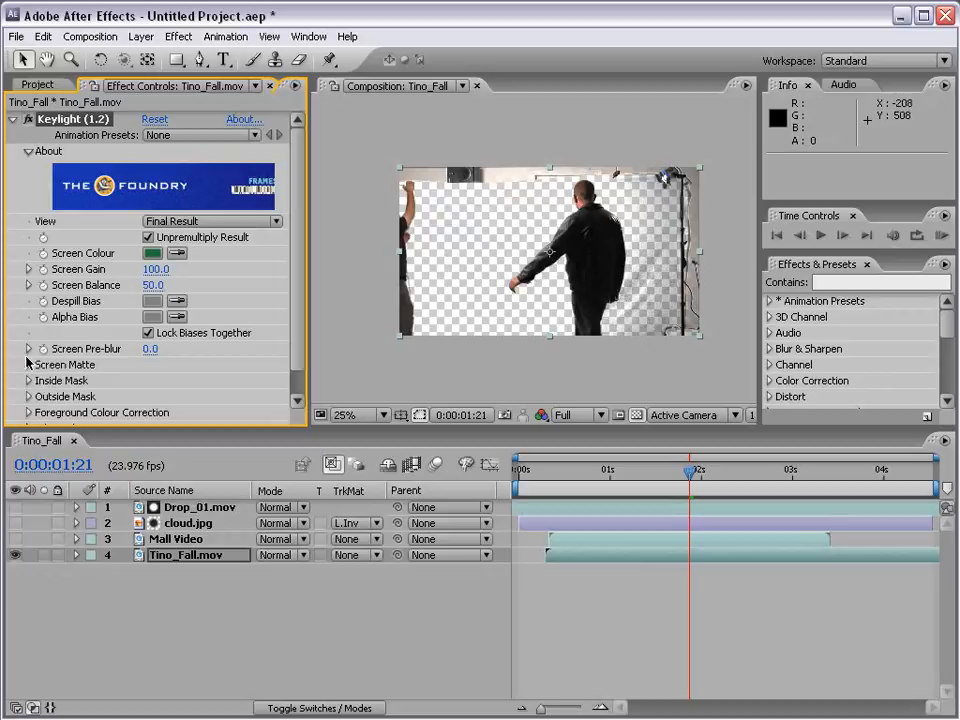
{"action": "left_click", "coordinate": [30, 366]}
{"action": "left_click_drag", "start_coordinate": [152, 289], "coordinate": [112, 305]}
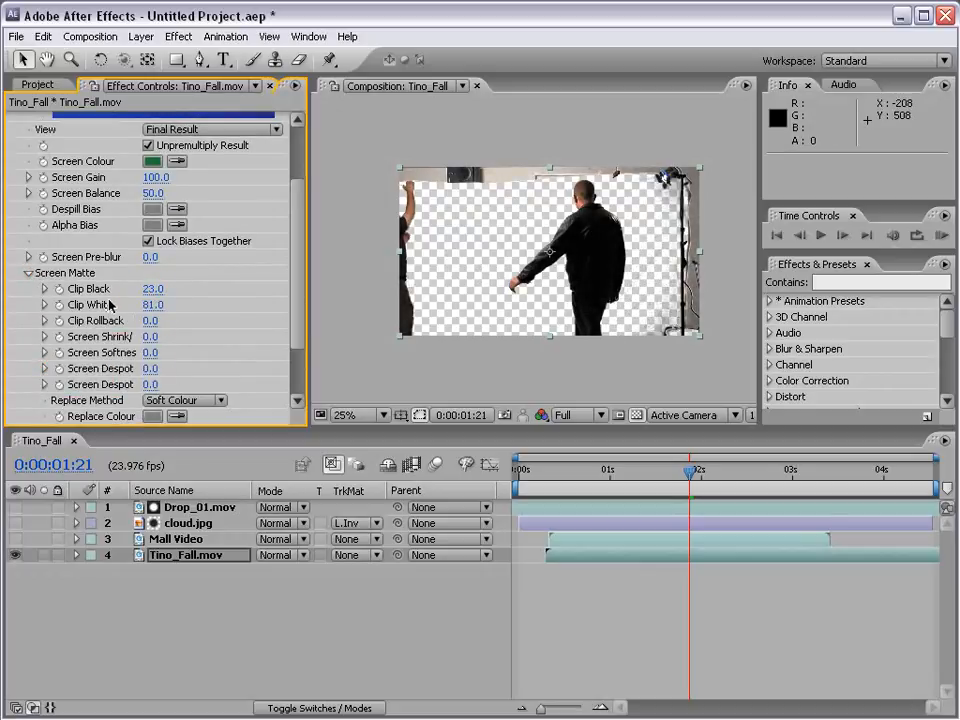
Draw a closed Pen mask around the man on Tino_Fall.mov to cut away the studio equipment and the person at the edge
{"action": "left_click", "coordinate": [200, 60]}
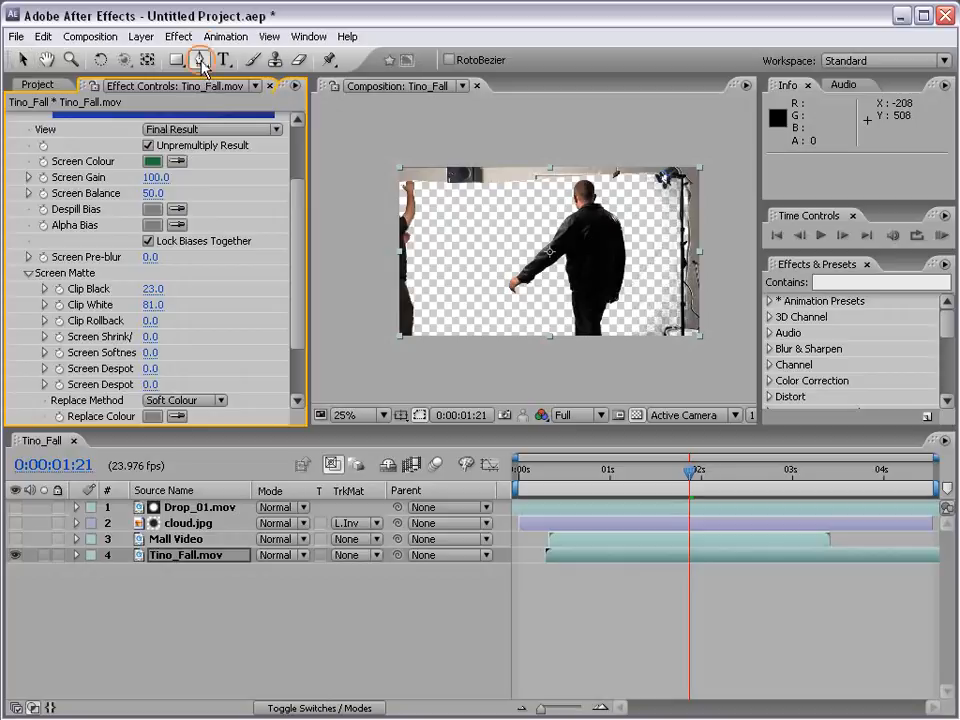
{"action": "left_click", "coordinate": [640, 340]}
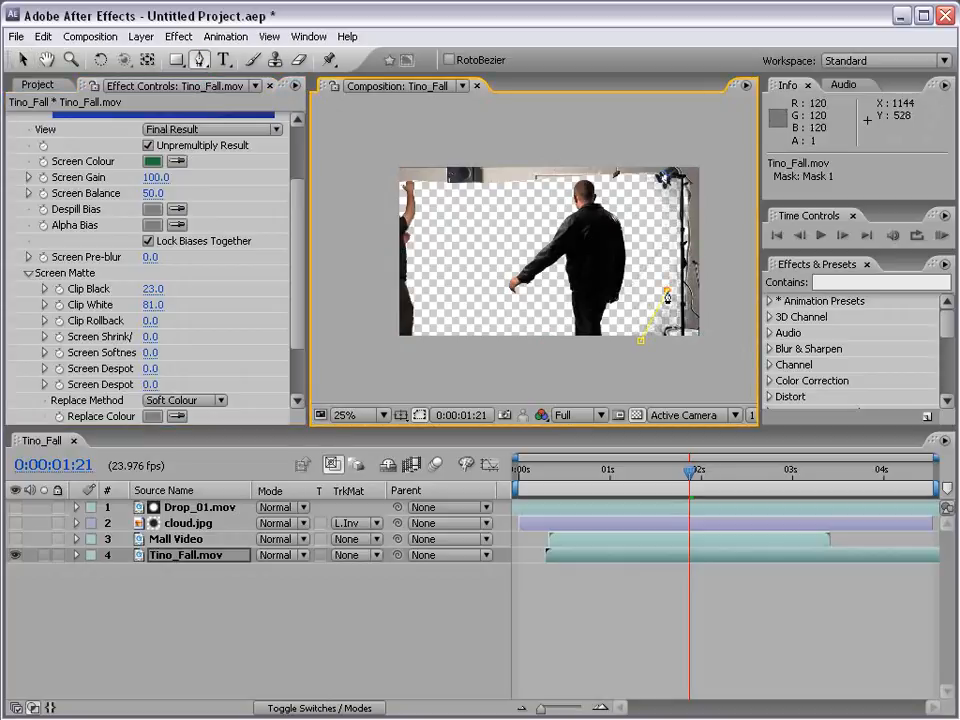
{"action": "left_click", "coordinate": [665, 195]}
{"action": "left_click", "coordinate": [642, 180]}
{"action": "left_click", "coordinate": [609, 179]}
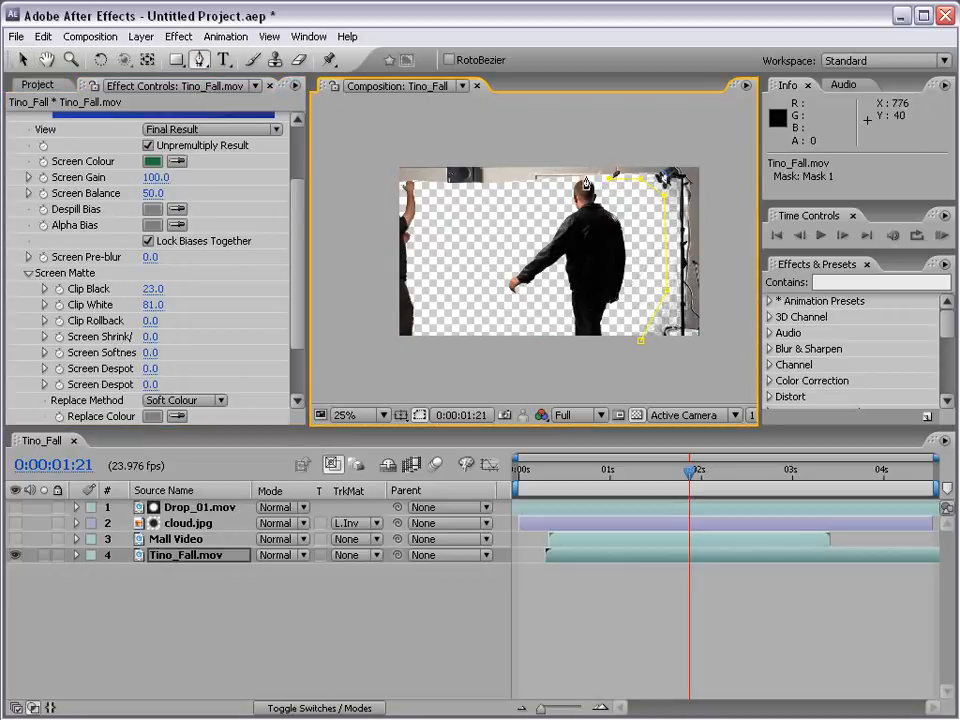
{"action": "left_click", "coordinate": [575, 178]}
{"action": "left_click", "coordinate": [437, 190]}
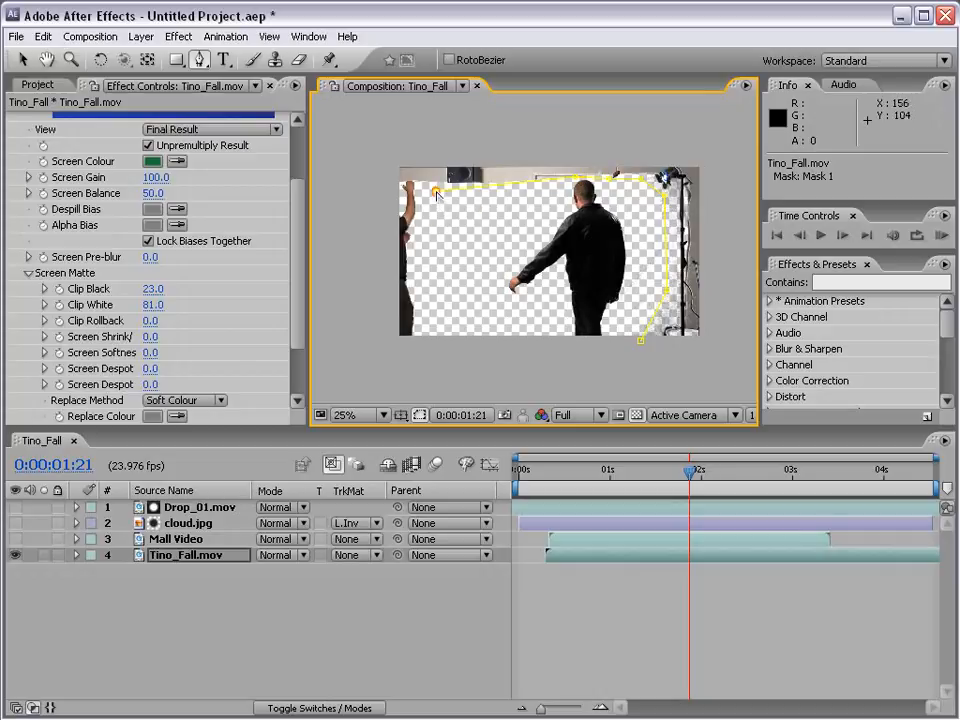
{"action": "left_click", "coordinate": [441, 348]}
{"action": "left_click", "coordinate": [641, 341]}
{"action": "key", "text": "v"}
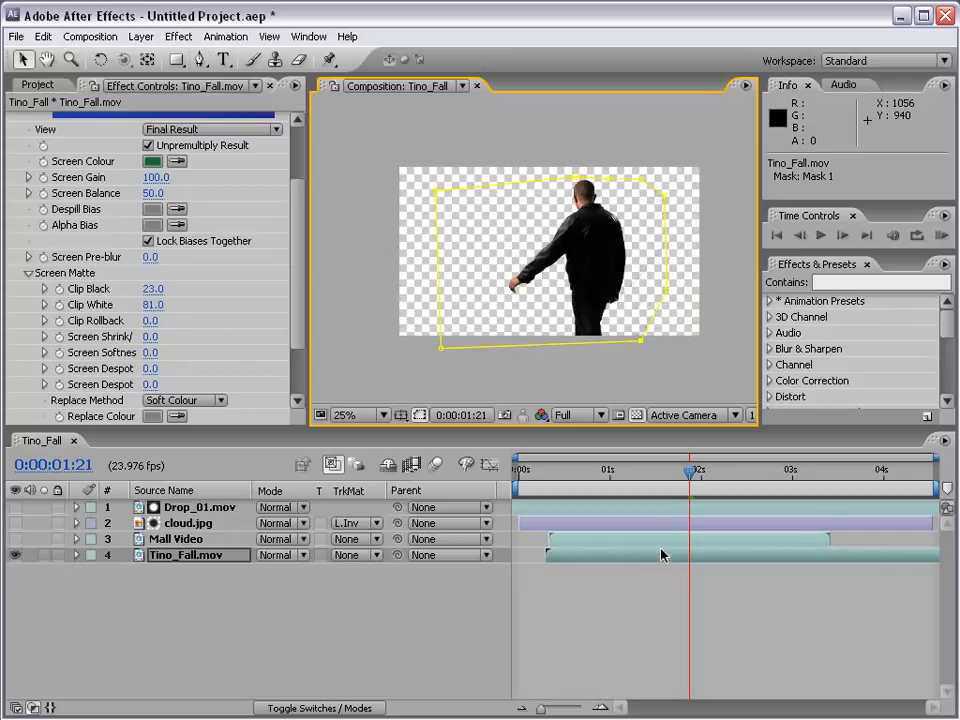
{"action": "left_click", "coordinate": [654, 603]}
Move to 0:00:02:00 and set the cloud.jpg layer's track matte to none
{"action": "left_click", "coordinate": [621, 510]}
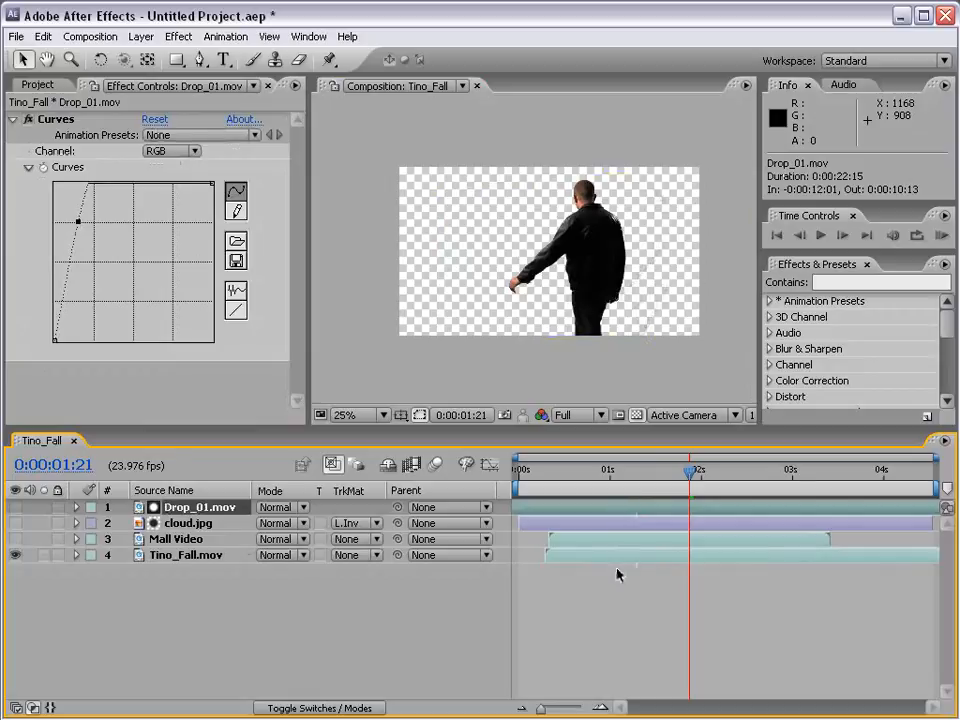
{"action": "left_click", "coordinate": [617, 557]}
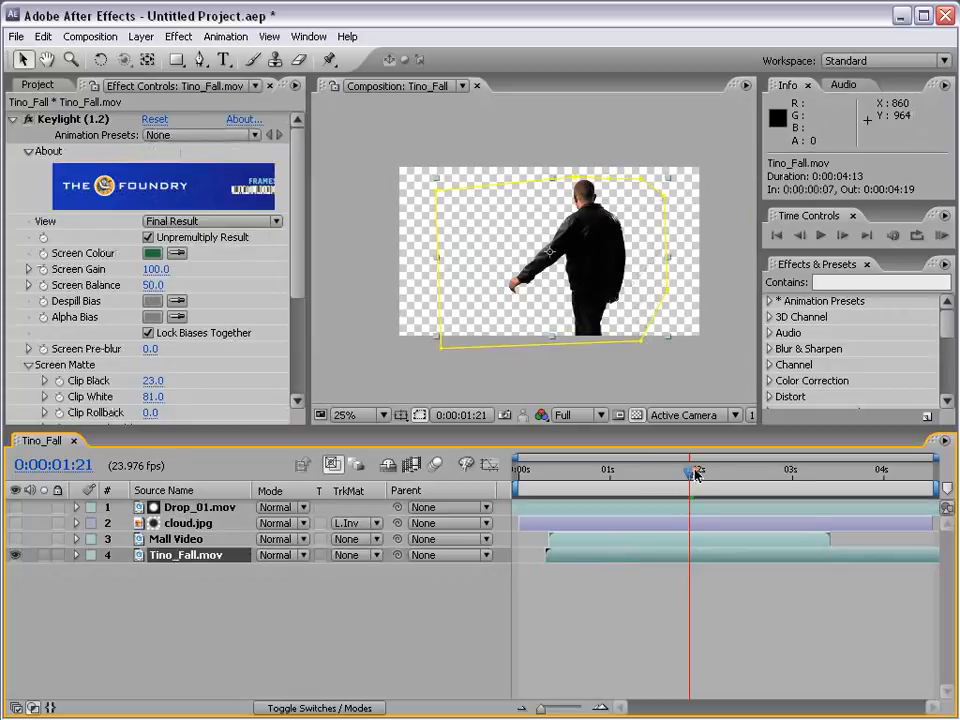
{"action": "mouse_move", "coordinate": [696, 474]}
{"action": "left_mouse_down"}
{"action": "mouse_move", "coordinate": [735, 474]}
{"action": "mouse_move", "coordinate": [700, 474]}
{"action": "left_mouse_up"}
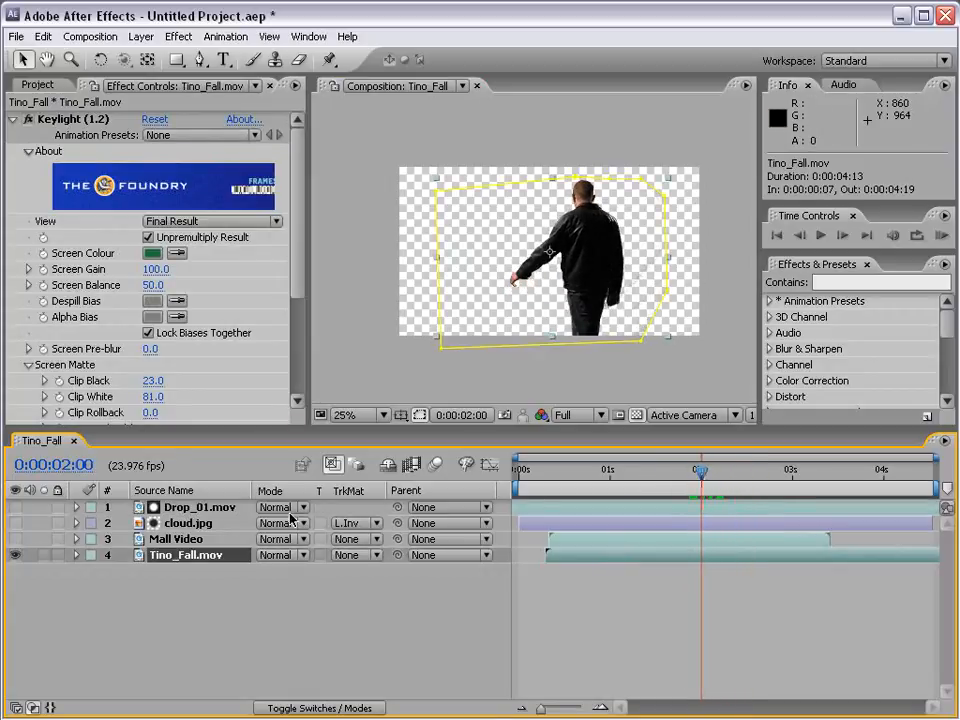
{"action": "left_click", "coordinate": [183, 524]}
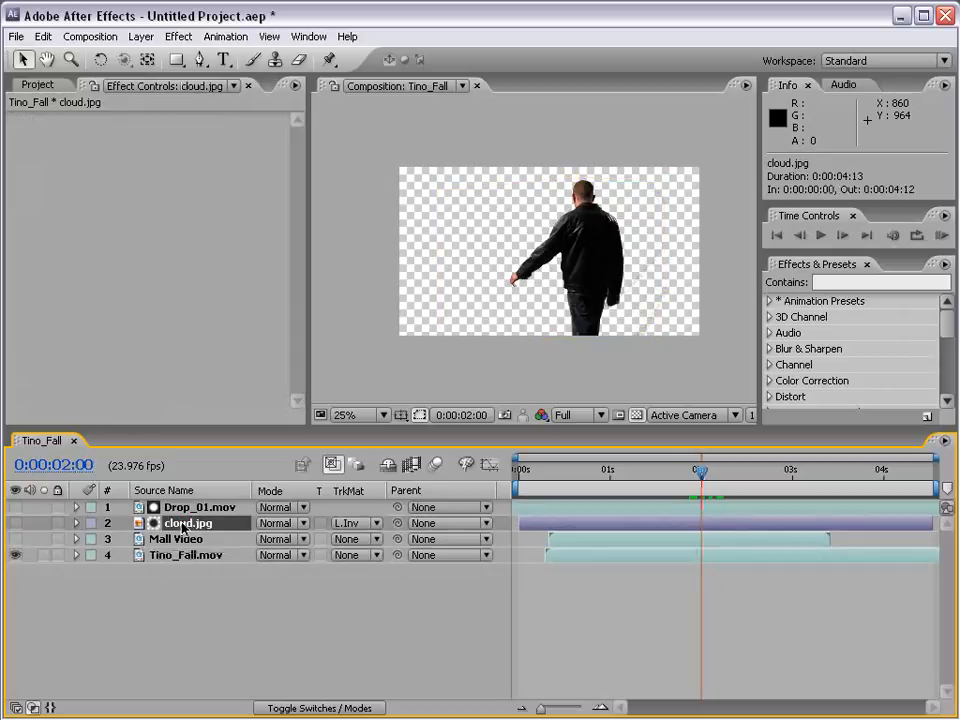
{"action": "left_click", "coordinate": [364, 523]}
{"action": "left_click", "coordinate": [364, 455]}
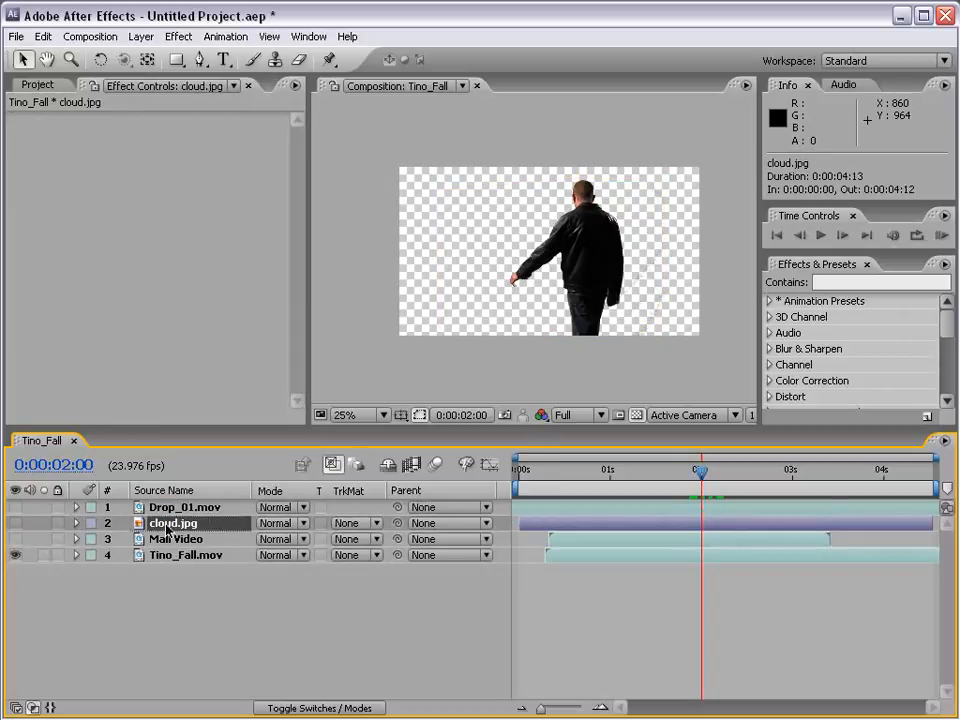
Move cloud.jpg below Tino_Fall.mov and make it visible as the background
{"action": "left_click_drag", "start_coordinate": [166, 527], "coordinate": [168, 571]}
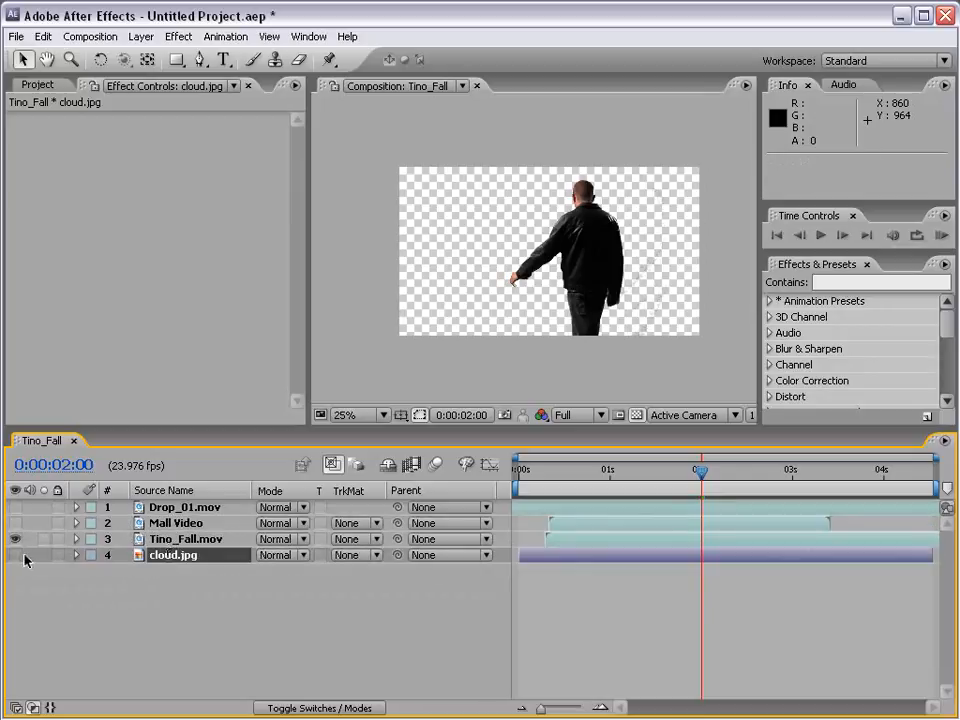
{"action": "left_click", "coordinate": [15, 555]}
{"action": "left_click", "coordinate": [103, 583]}
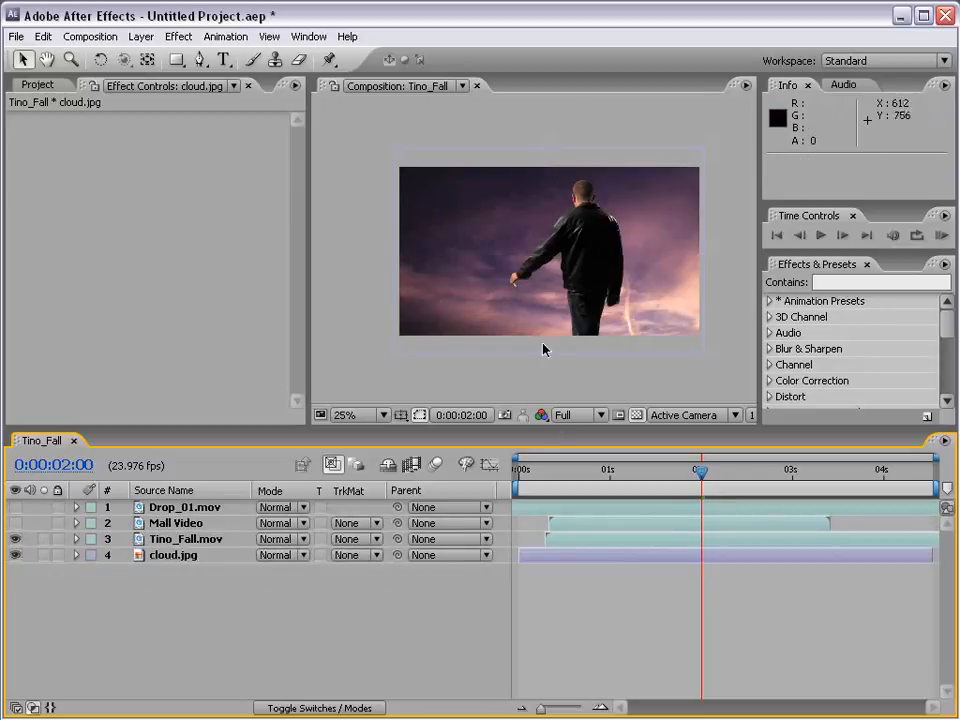
Delete the Mall Video and Drop_01.mov layers, and check the keyed man over the clouds up to 0:00:02:15
{"action": "left_click_drag", "start_coordinate": [683, 470], "coordinate": [636, 470]}
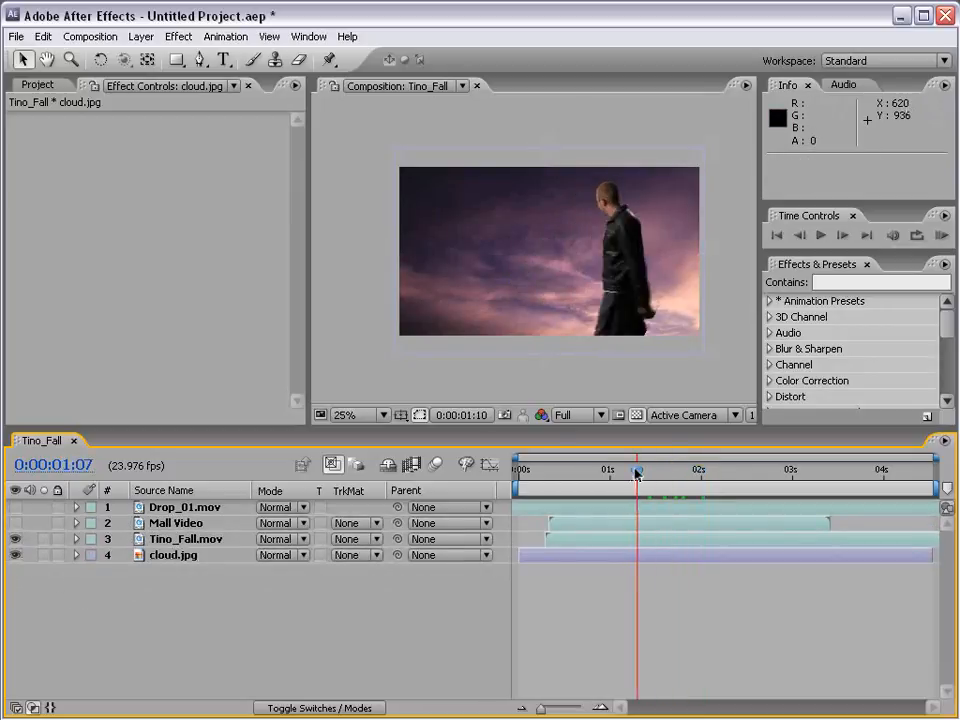
{"action": "left_click", "coordinate": [170, 521]}
{"action": "left_click", "coordinate": [167, 508], "text": "shift"}
{"action": "key", "text": "Delete"}
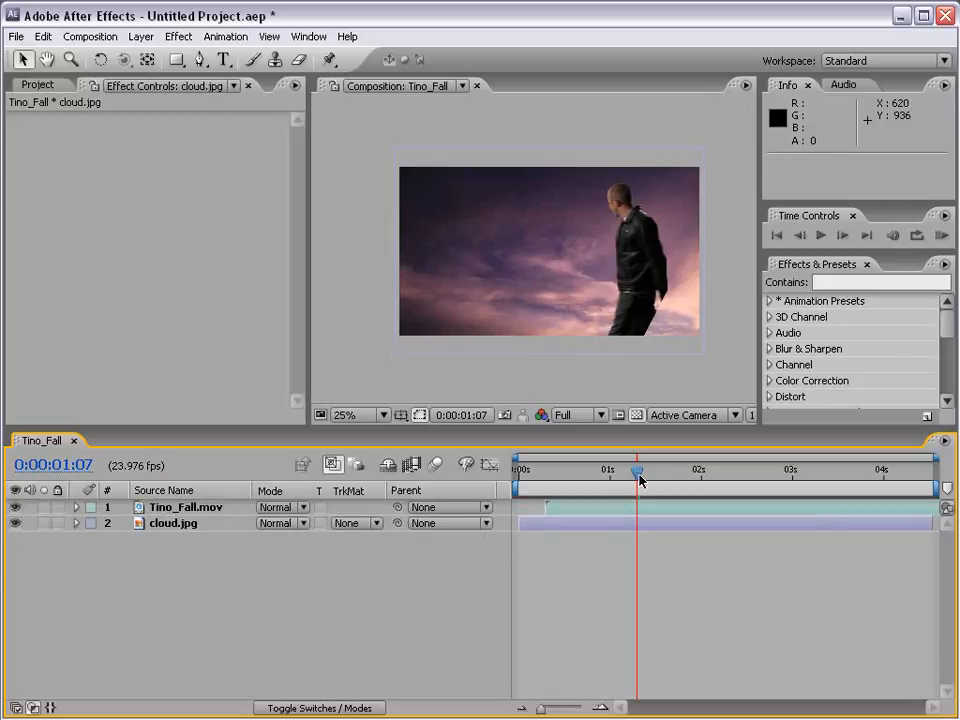
{"action": "left_click_drag", "start_coordinate": [640, 476], "coordinate": [758, 480]}
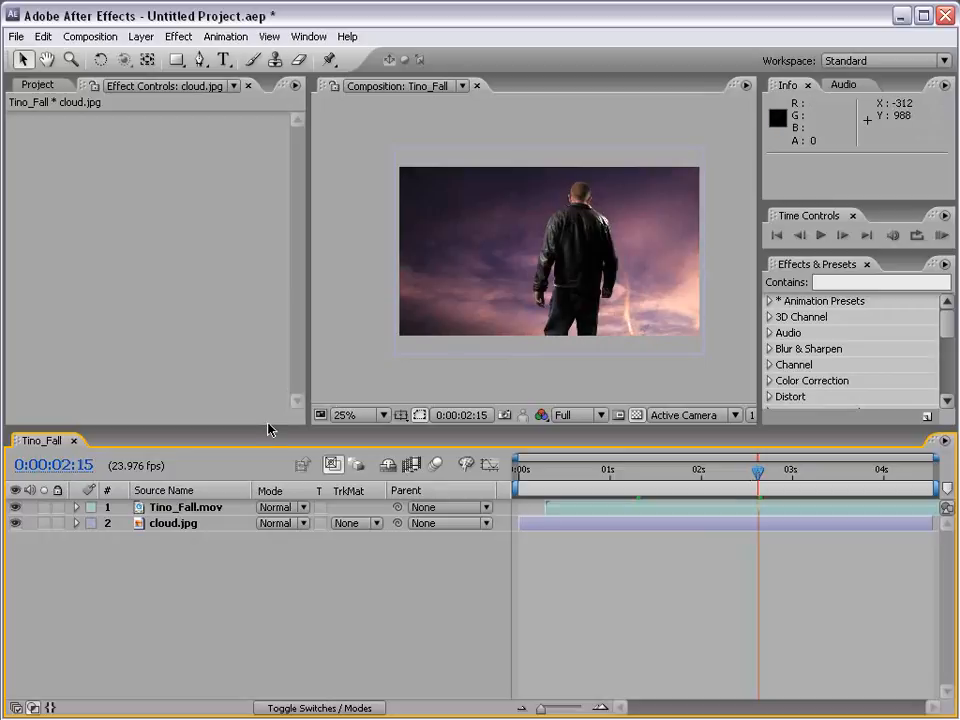
Set cloud.jpg's track matte to Alpha Matte "Tino_Fall.mov" and compare the result by toggling Tino_Fall.mov's visibility
{"action": "left_click", "coordinate": [176, 524]}
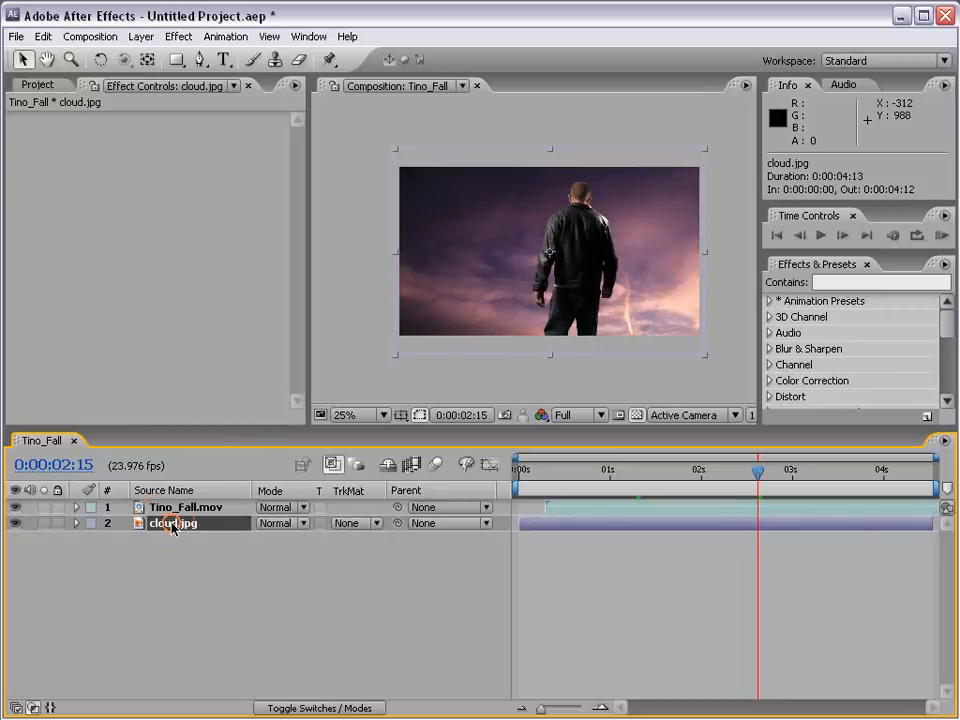
{"action": "left_click", "coordinate": [364, 524]}
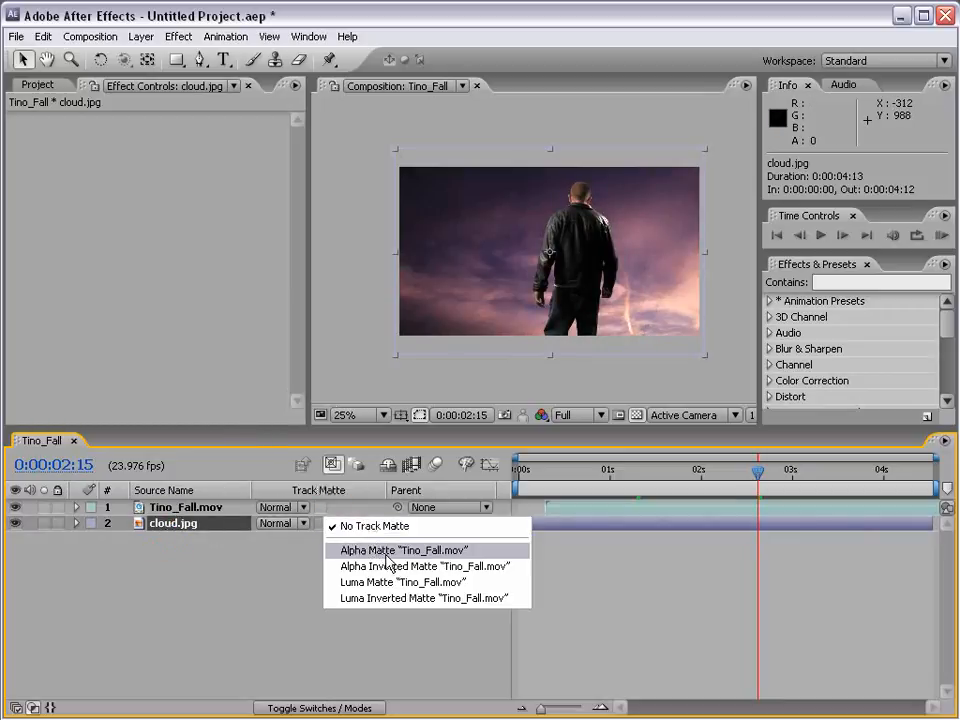
{"action": "left_click", "coordinate": [388, 551]}
{"action": "left_click", "coordinate": [154, 508]}
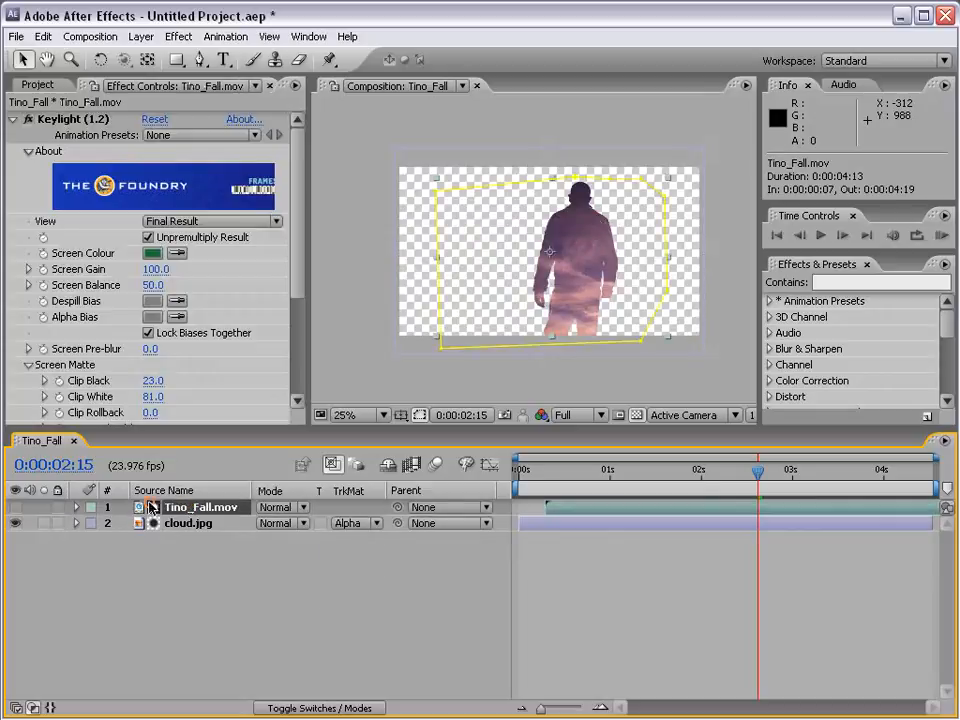
{"action": "left_click", "coordinate": [14, 507]}
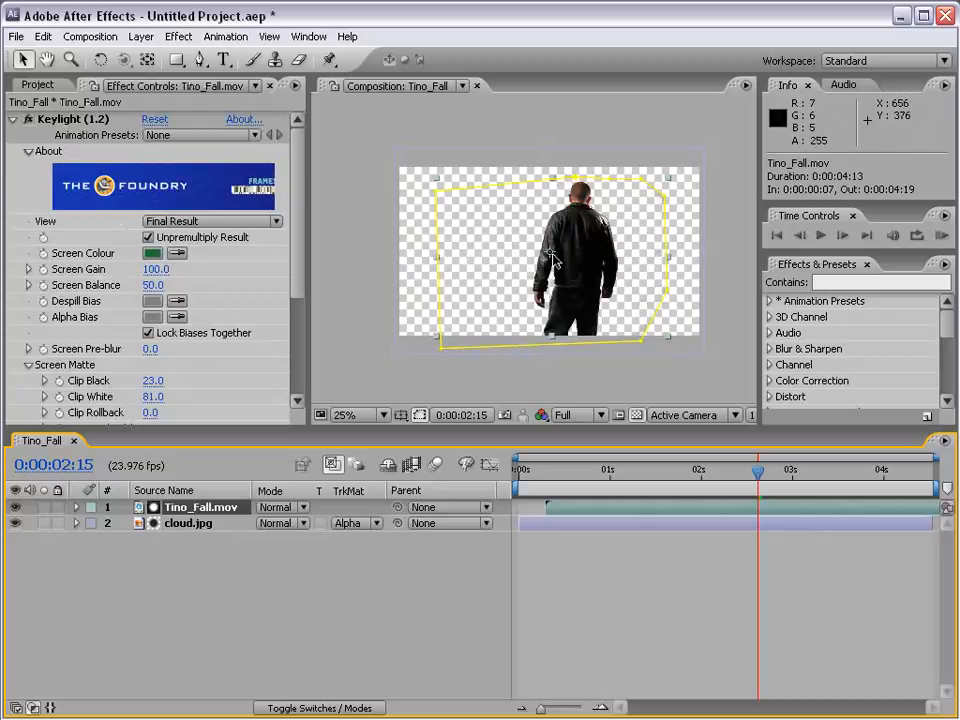
{"action": "key", "text": "period"}
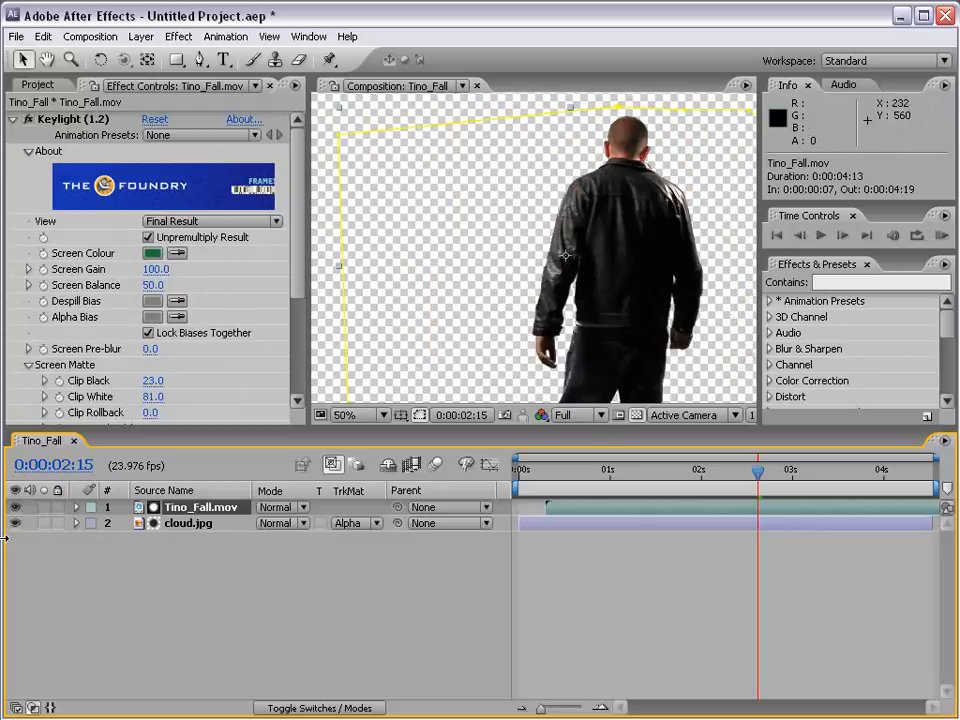
{"action": "left_click", "coordinate": [16, 508]}
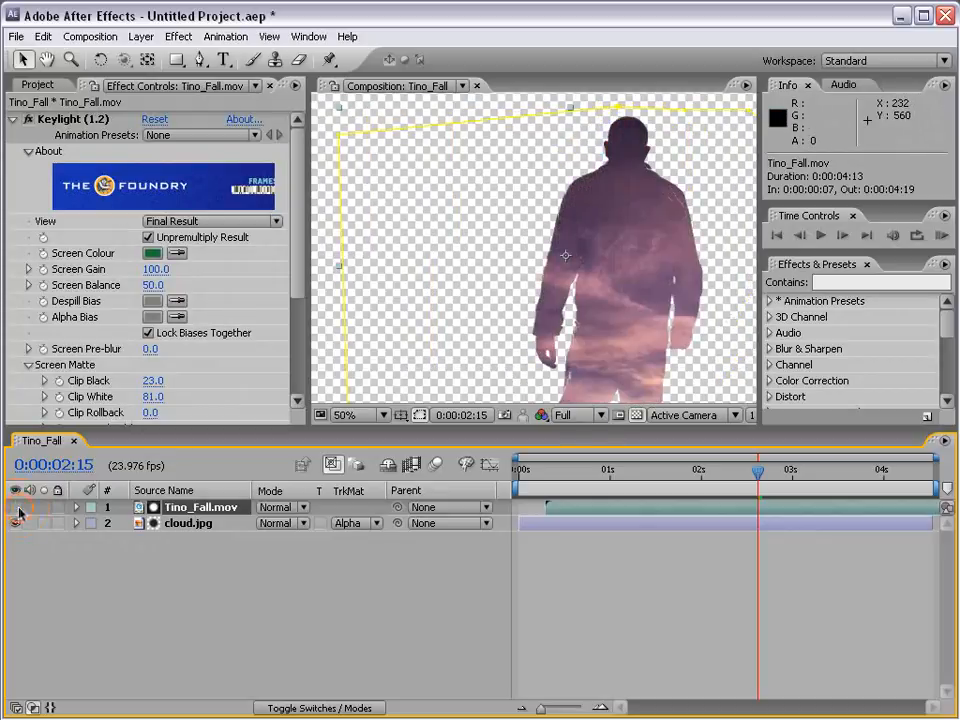
Try Luma Matte and Alpha Inverted Matte "Tino_Fall.mov" on cloud.jpg to compare them with the alpha matte
{"action": "left_click", "coordinate": [377, 526]}
{"action": "left_click", "coordinate": [375, 555]}
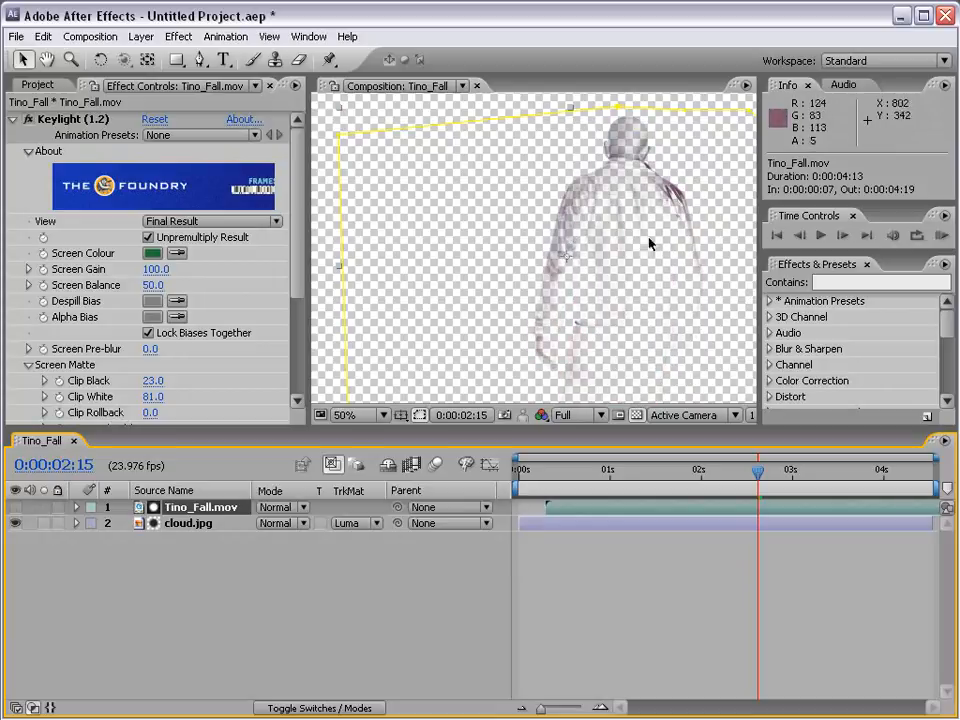
{"action": "left_click", "coordinate": [348, 525]}
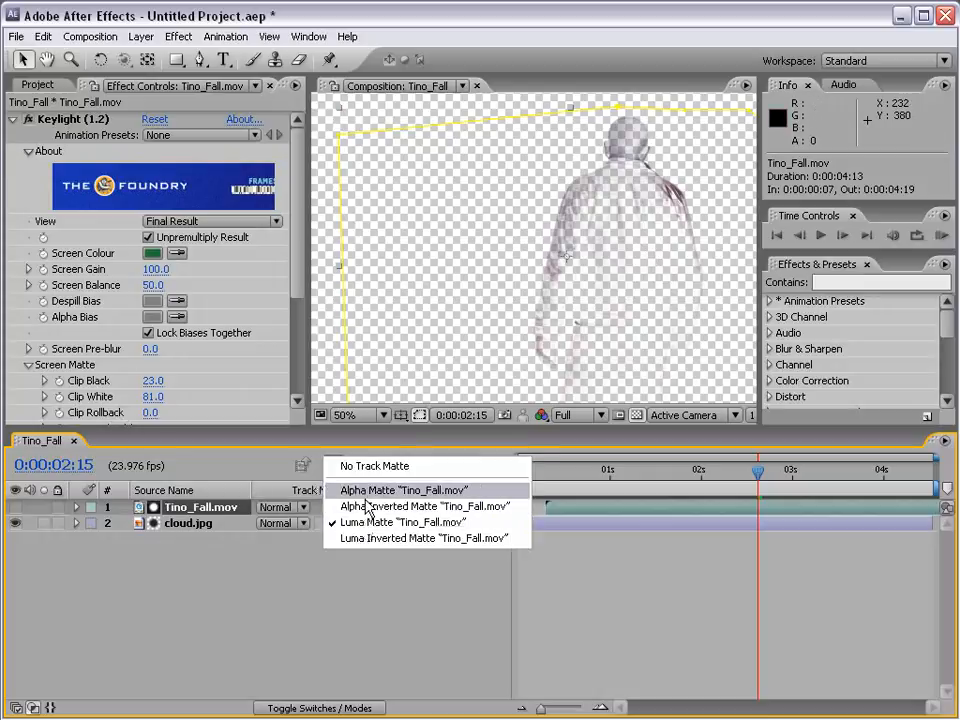
{"action": "left_click", "coordinate": [386, 506]}
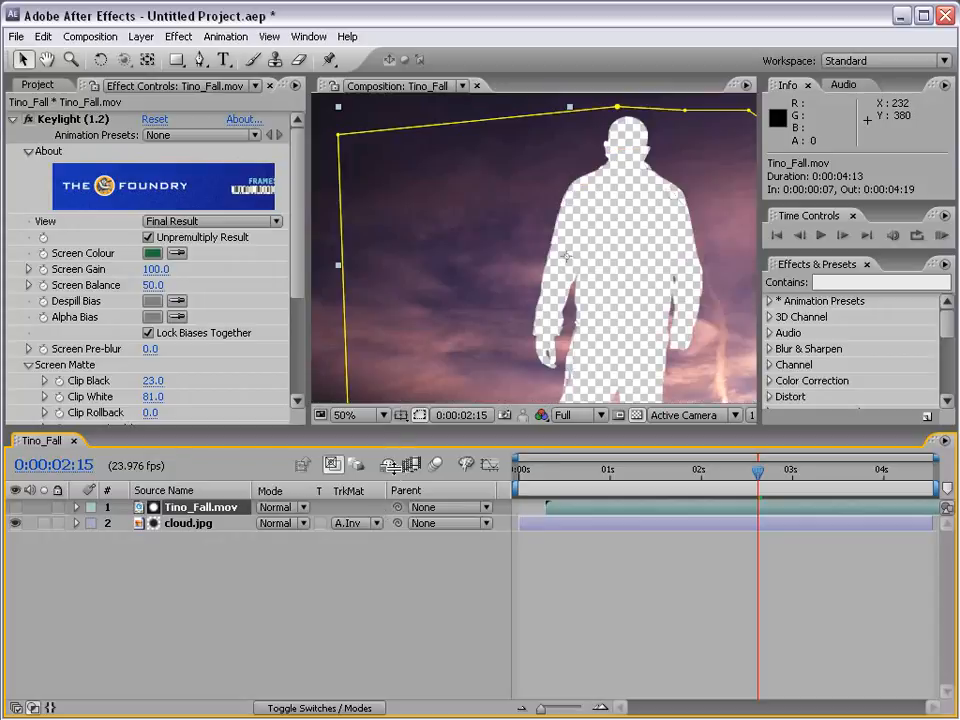
Set cloud.jpg's track matte back to Alpha Matte "Tino_Fall.mov" and preview the cloud-filled figure up to 0:00:02:16
{"action": "key", "text": "comma"}
{"action": "left_click", "coordinate": [349, 525]}
{"action": "left_click", "coordinate": [349, 514]}
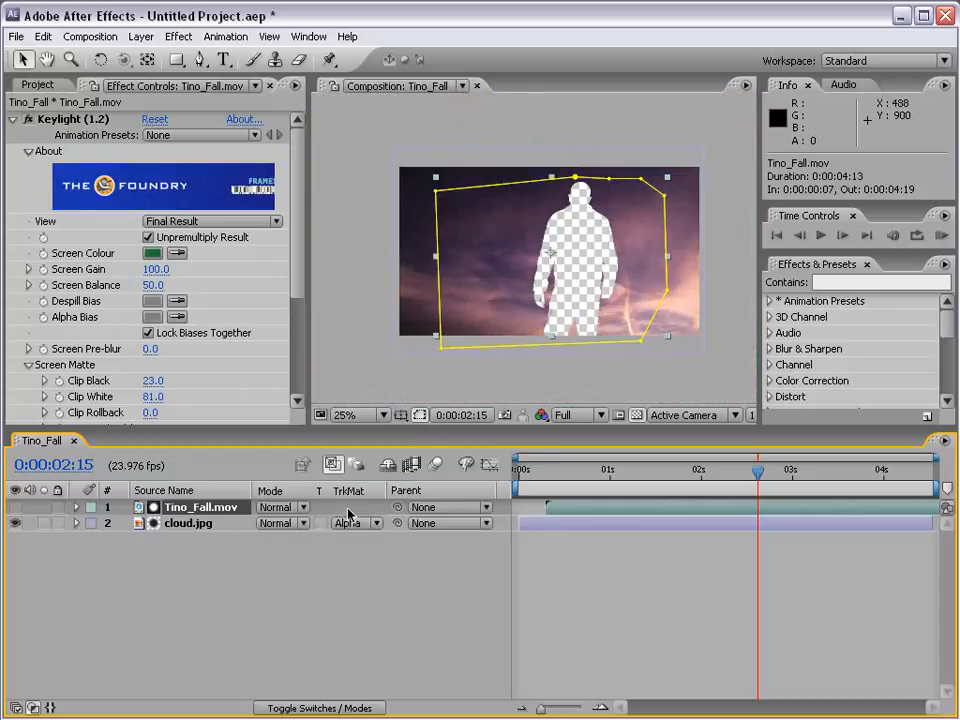
{"action": "left_click", "coordinate": [645, 492]}
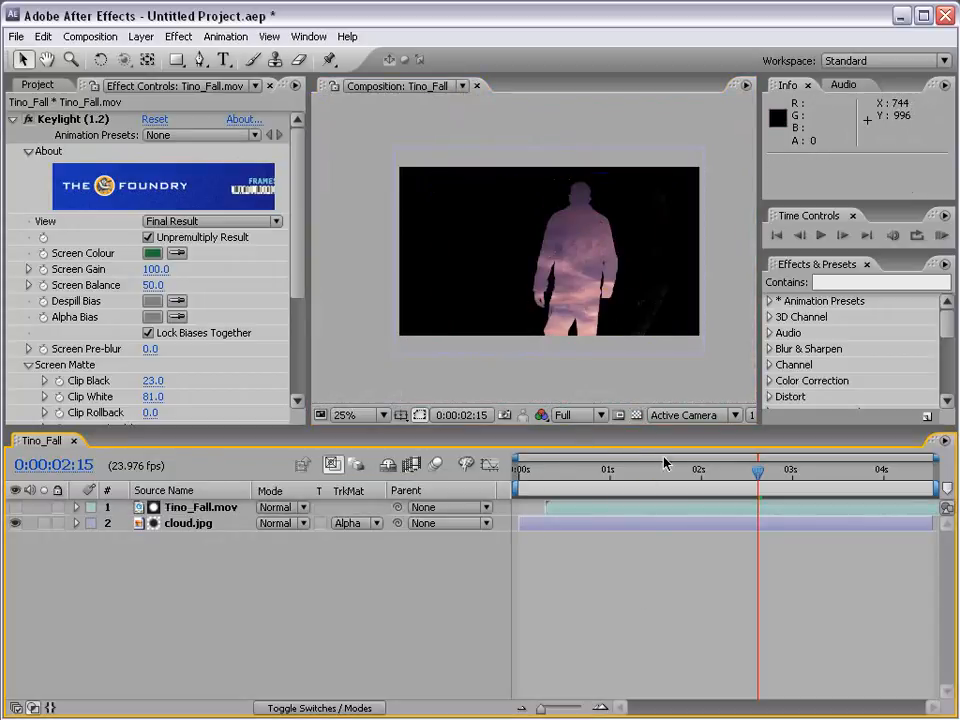
{"action": "mouse_move", "coordinate": [756, 472]}
{"action": "left_mouse_down"}
{"action": "mouse_move", "coordinate": [688, 483]}
{"action": "mouse_move", "coordinate": [838, 480]}
{"action": "mouse_move", "coordinate": [762, 483]}
{"action": "left_mouse_up"}
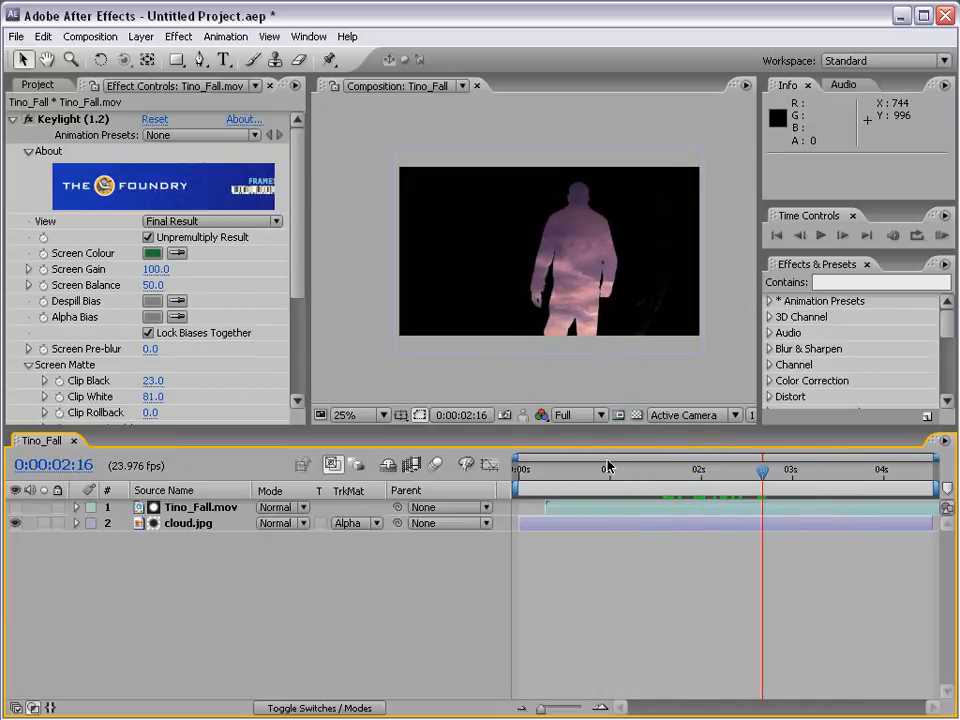
Create a black solid layer at 1280 x 720 pixels
{"action": "left_click", "coordinate": [140, 36]}
{"action": "mouse_move", "coordinate": [150, 56]}
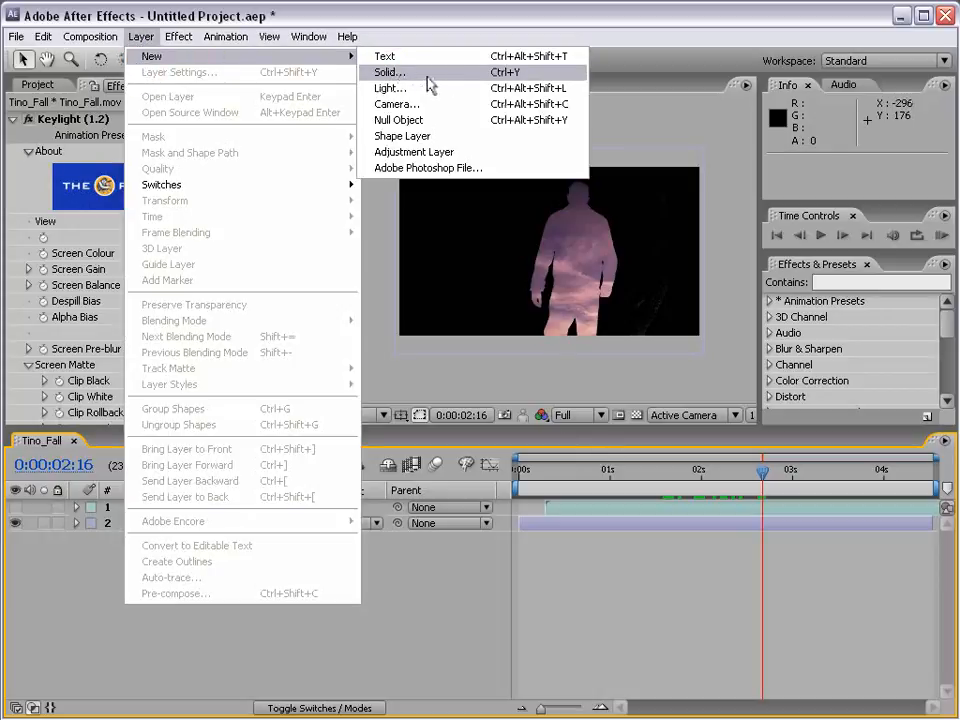
{"action": "left_click", "coordinate": [427, 76]}
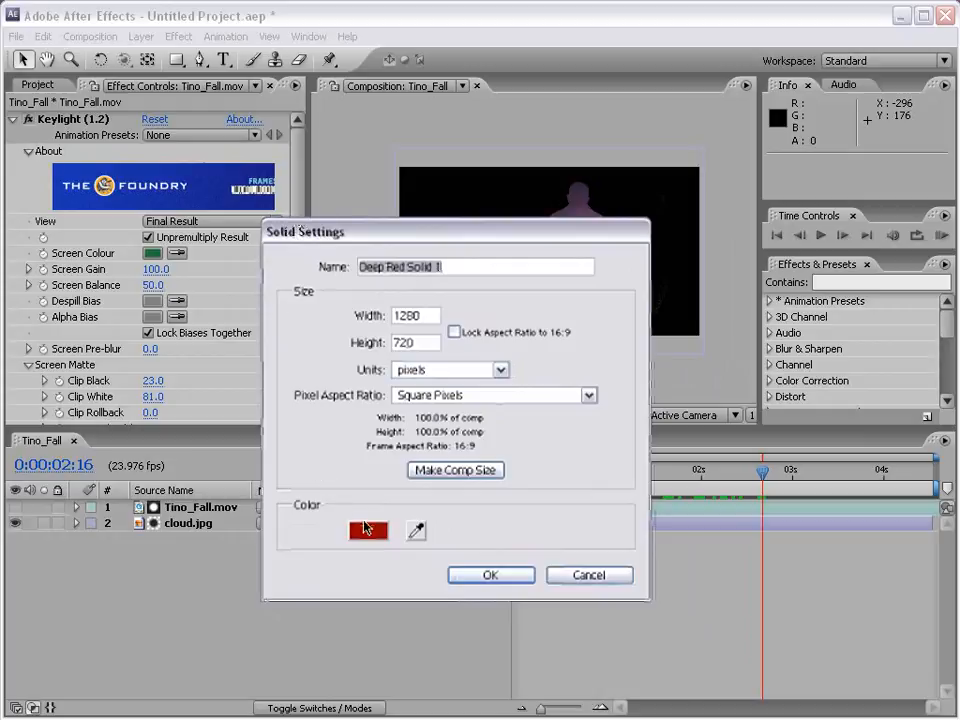
{"action": "left_click", "coordinate": [368, 585]}
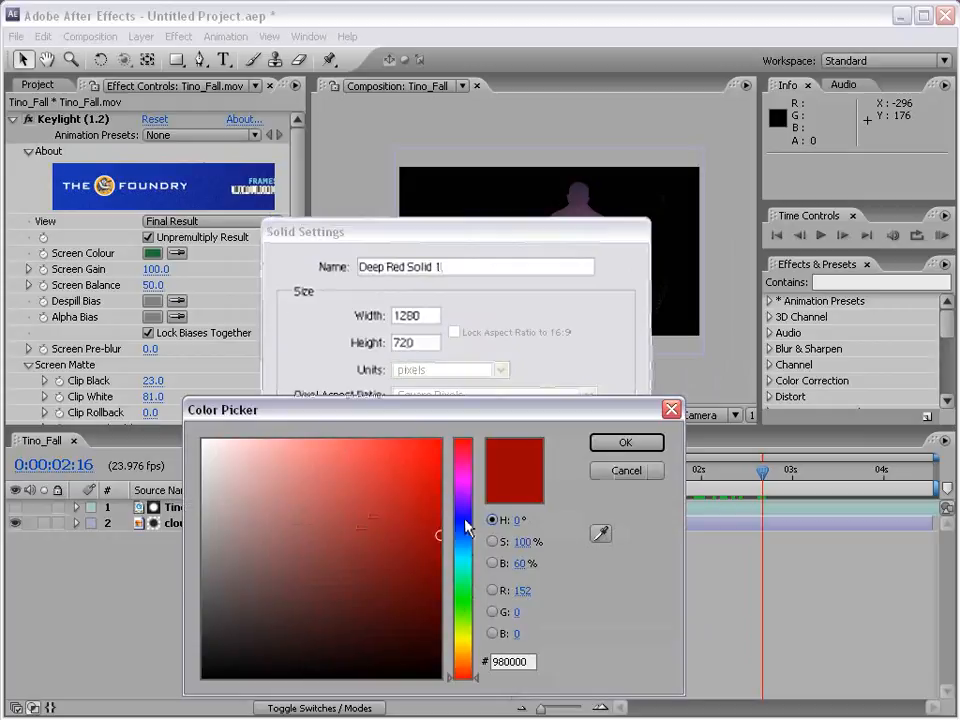
{"action": "left_click_drag", "start_coordinate": [362, 618], "coordinate": [362, 680]}
{"action": "left_click", "coordinate": [625, 442]}
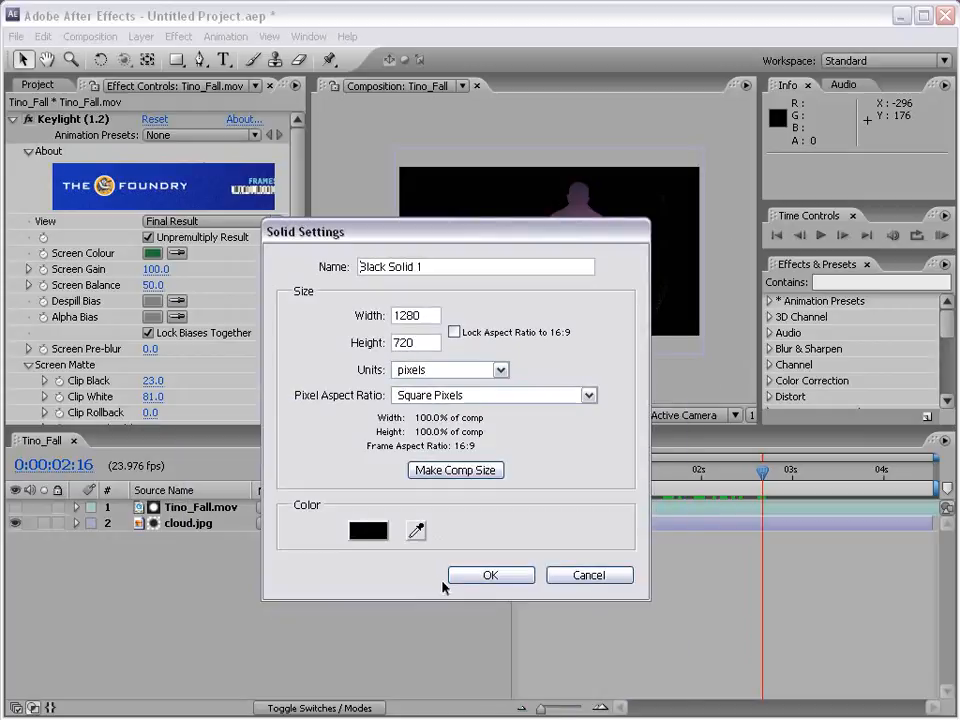
{"action": "left_click", "coordinate": [463, 578]}
Create a second 1280 x 720 pixel solid layer in deep magenta
{"action": "left_click", "coordinate": [141, 36]}
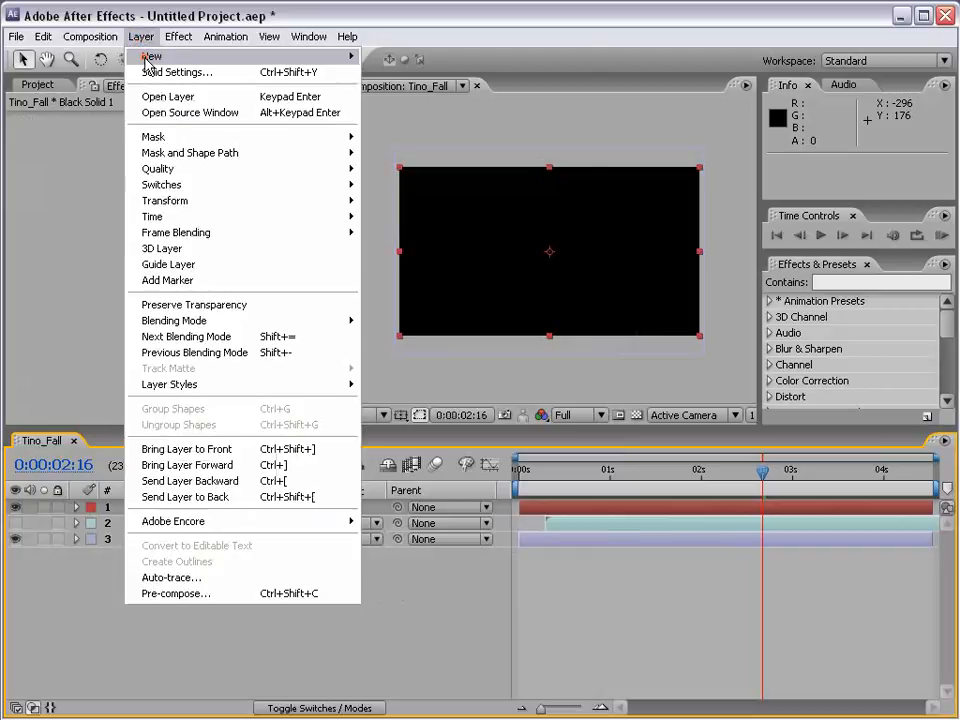
{"action": "mouse_move", "coordinate": [358, 62]}
{"action": "left_click", "coordinate": [385, 73]}
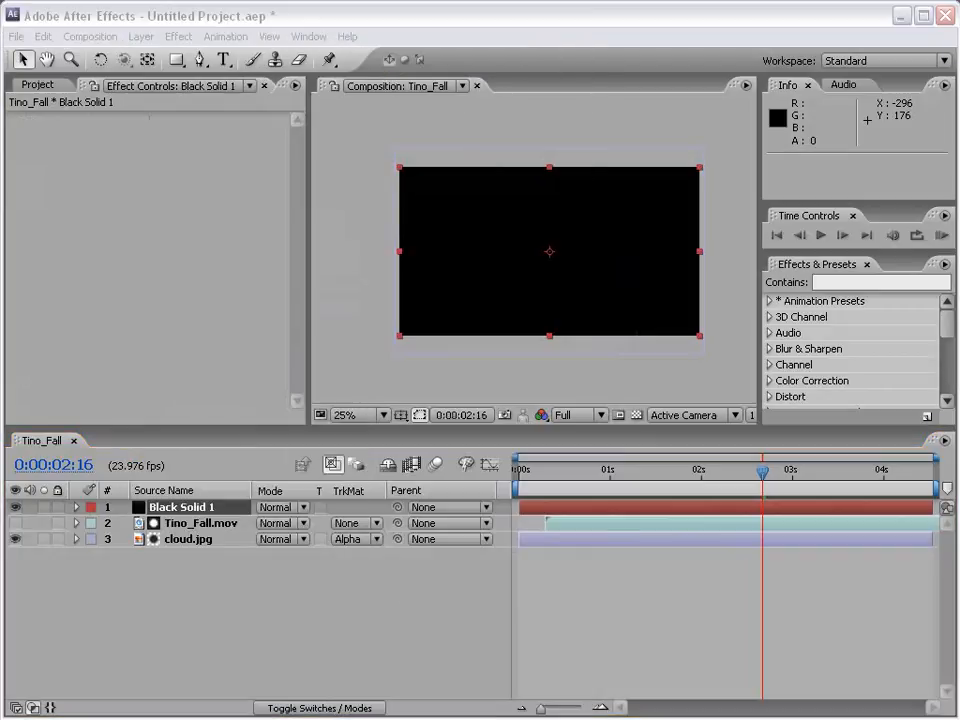
{"action": "left_click", "coordinate": [304, 555]}
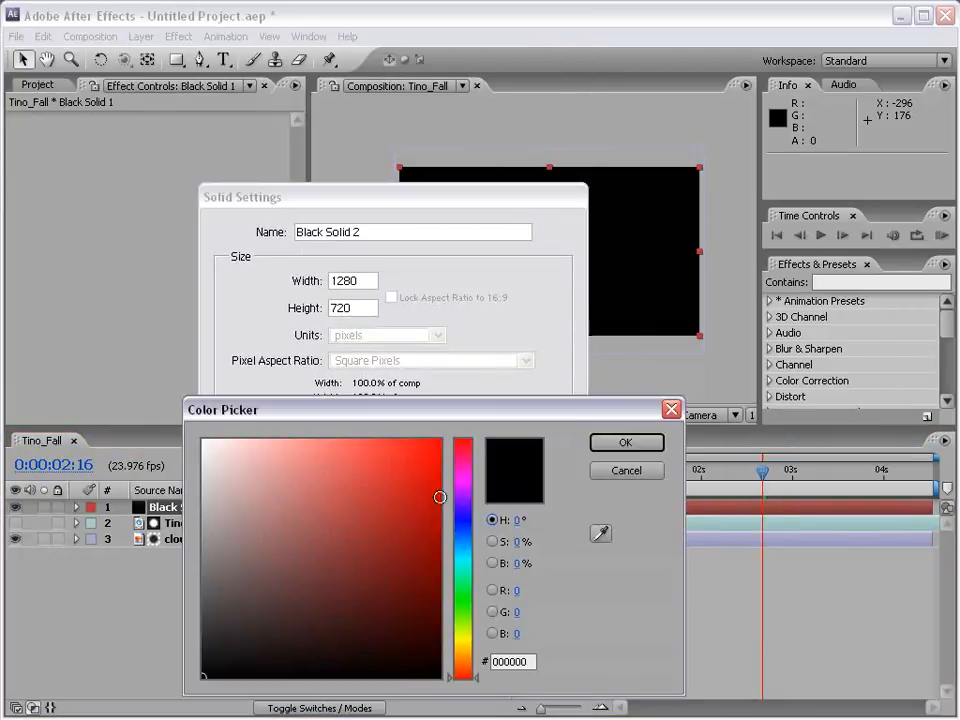
{"action": "left_click", "coordinate": [407, 469]}
{"action": "left_click", "coordinate": [418, 510]}
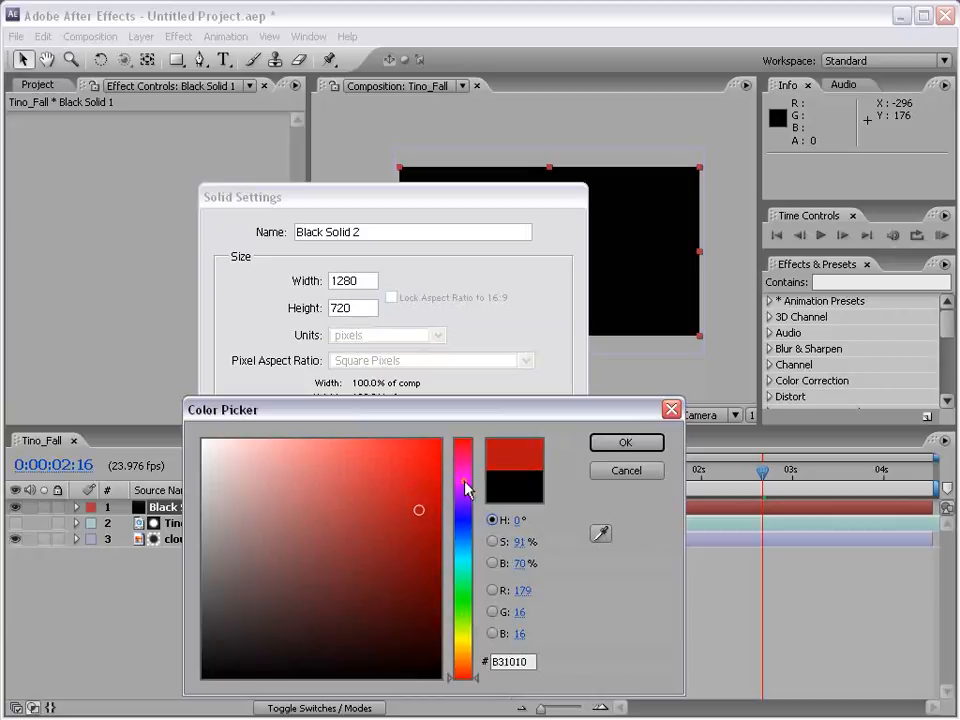
{"action": "left_click", "coordinate": [455, 473]}
{"action": "left_click", "coordinate": [593, 447]}
{"action": "left_click", "coordinate": [426, 540]}
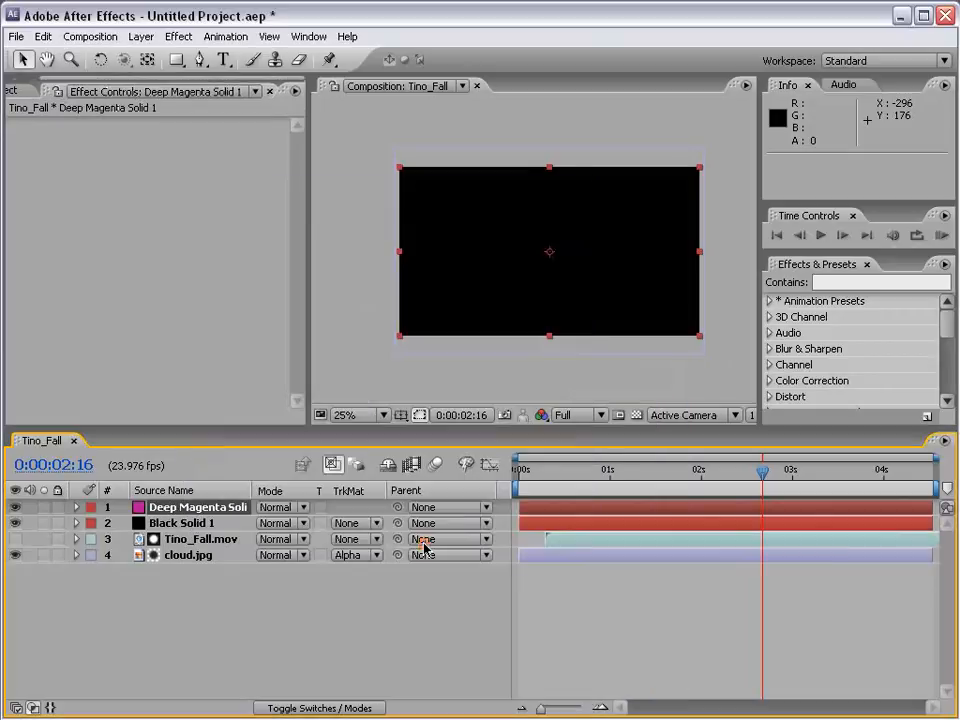
Move the magenta solid to the bottom of the stack and Black Solid 1 beneath Tino_Fall.mov, and delete cloud.jpg
{"action": "left_click_drag", "start_coordinate": [165, 510], "coordinate": [155, 575]}
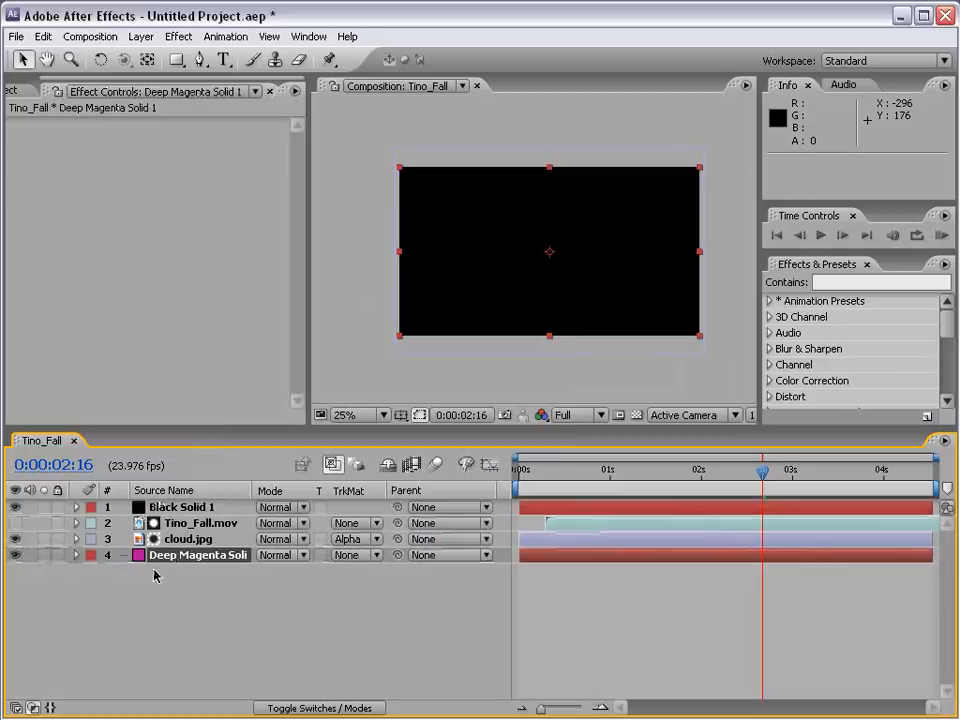
{"action": "left_click_drag", "start_coordinate": [170, 509], "coordinate": [172, 533]}
{"action": "left_click", "coordinate": [175, 540]}
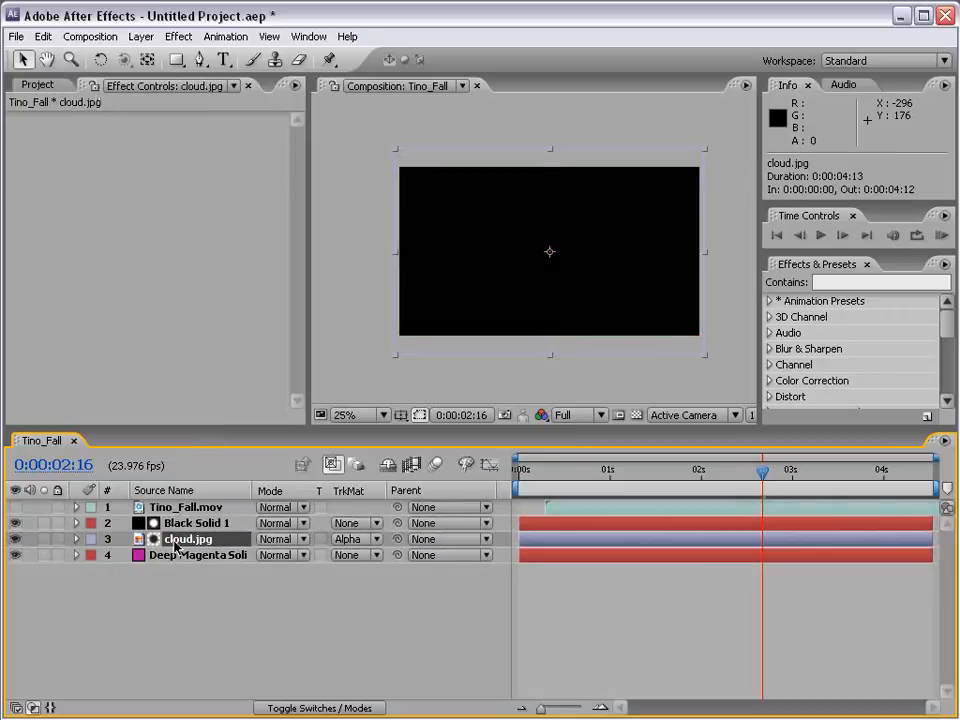
{"action": "key", "text": "Delete"}
Set Black Solid 1's track matte to Alpha Matte "Tino_Fall.mov" and check the silhouette on magenta up to 0:00:03:16
{"action": "left_click", "coordinate": [160, 522]}
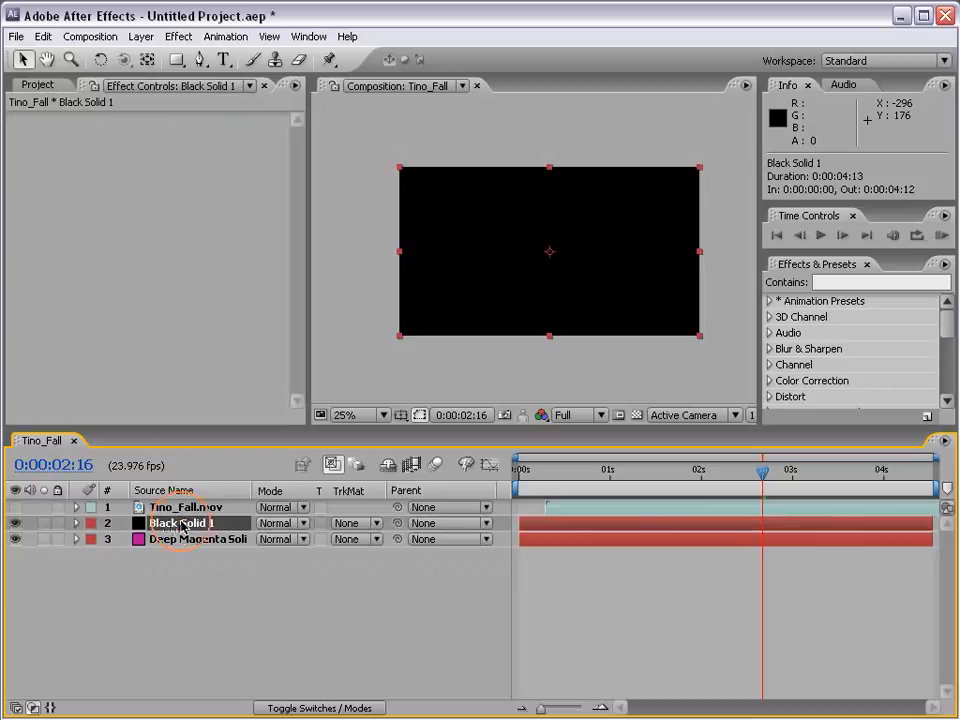
{"action": "left_click", "coordinate": [353, 523]}
{"action": "left_click", "coordinate": [364, 550]}
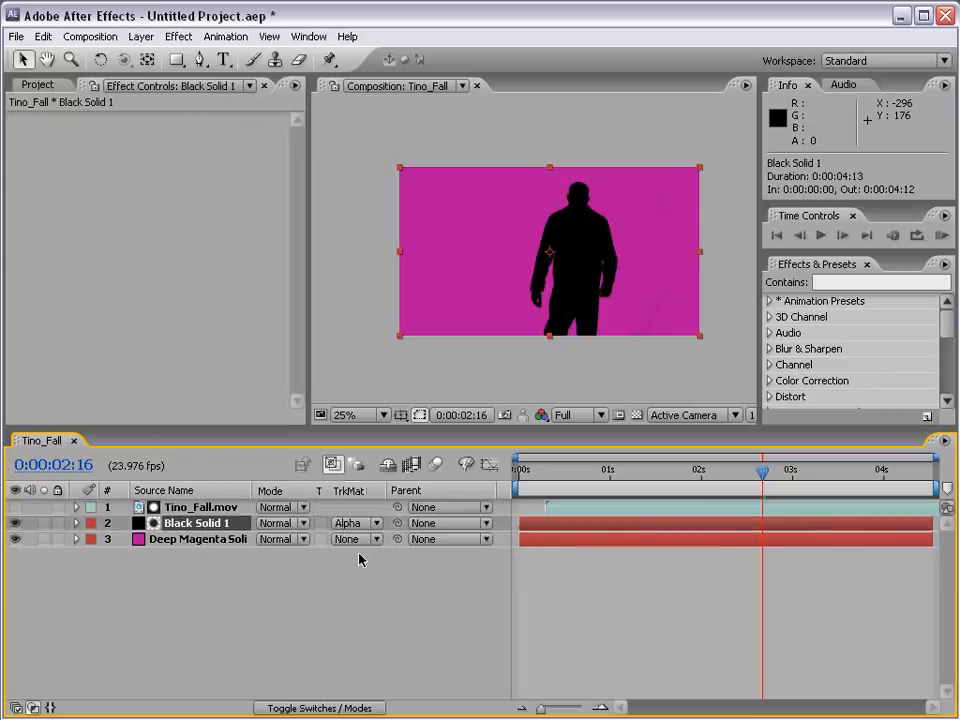
{"action": "left_click", "coordinate": [593, 586]}
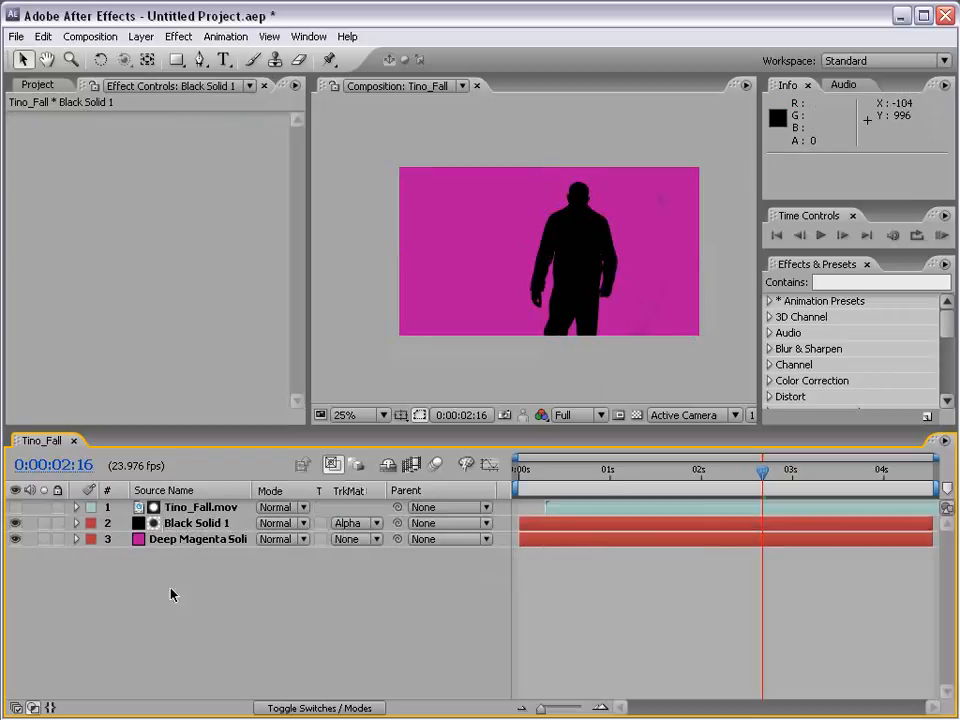
{"action": "left_click", "coordinate": [196, 508]}
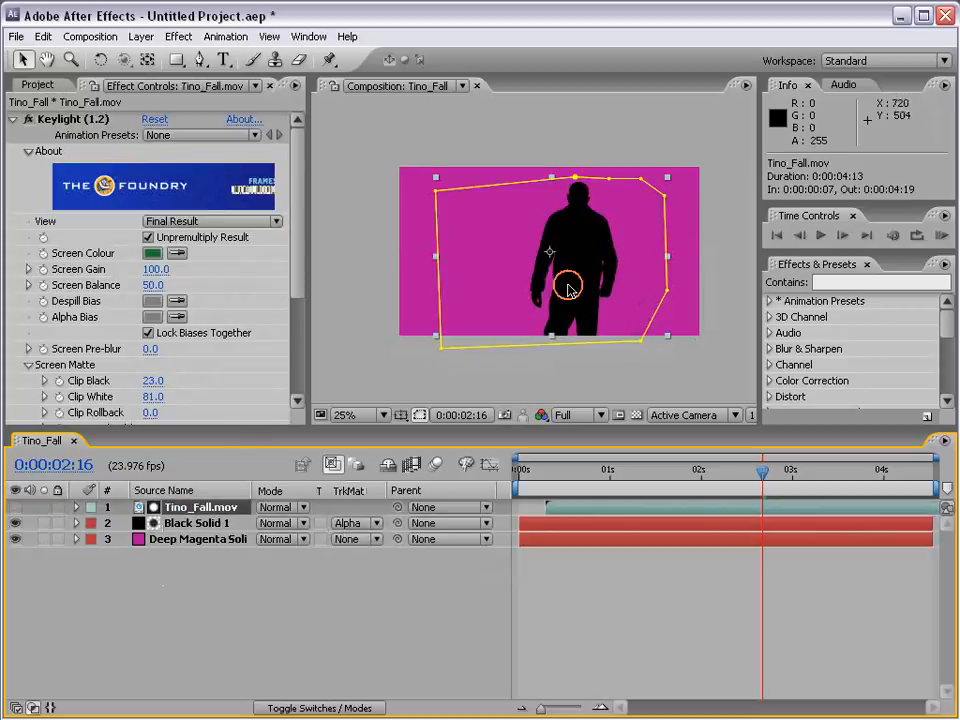
{"action": "scroll", "coordinate": [590, 272], "scroll_direction": "up", "scroll_amount": 2}
{"action": "scroll", "coordinate": [611, 396], "scroll_direction": "down", "scroll_amount": 2}
{"action": "left_click_drag", "start_coordinate": [750, 468], "coordinate": [851, 462]}
{"action": "scroll", "coordinate": [553, 313], "scroll_direction": "up", "scroll_amount": 2}
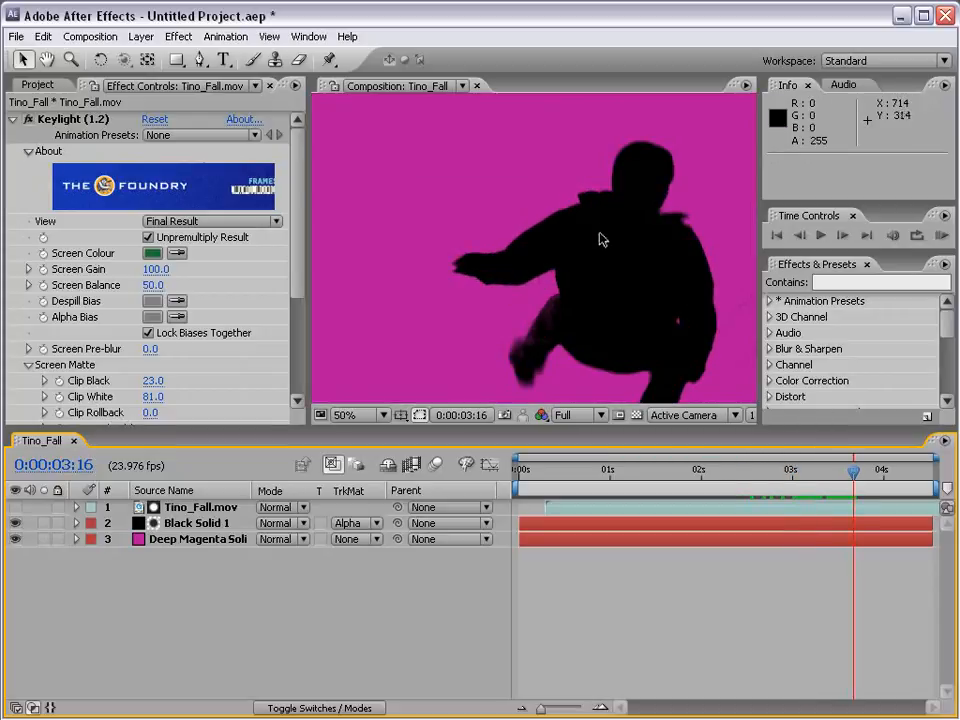
{"action": "scroll", "coordinate": [600, 240], "scroll_direction": "down", "scroll_amount": 2}
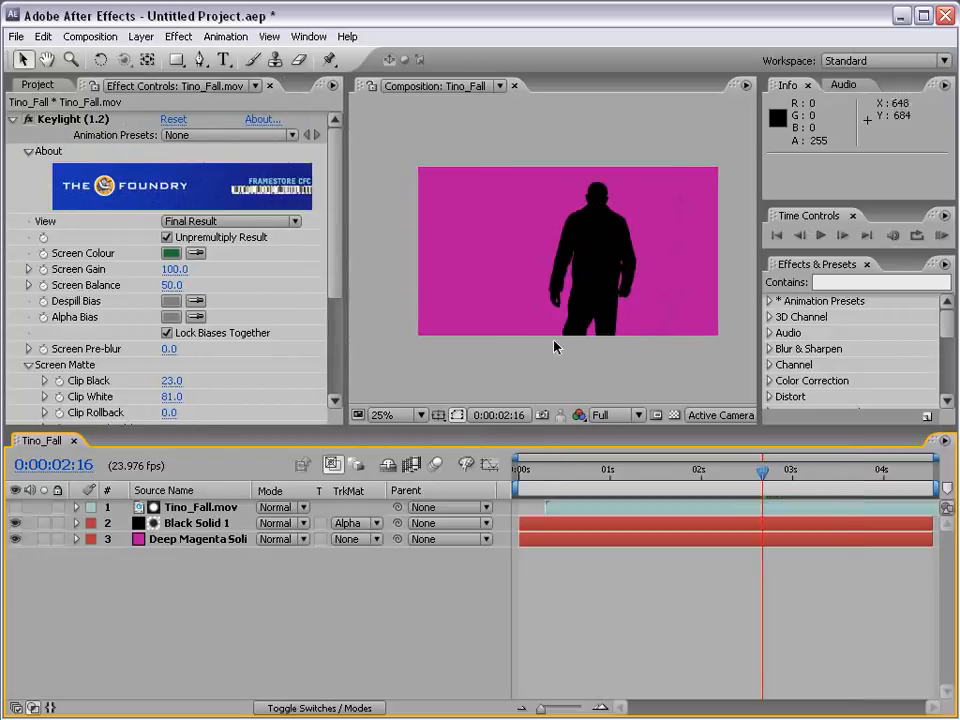
Create another 1280 x 720 pixel solid in black (000000) above the existing layers
{"action": "left_click", "coordinate": [141, 36]}
{"action": "mouse_move", "coordinate": [160, 56]}
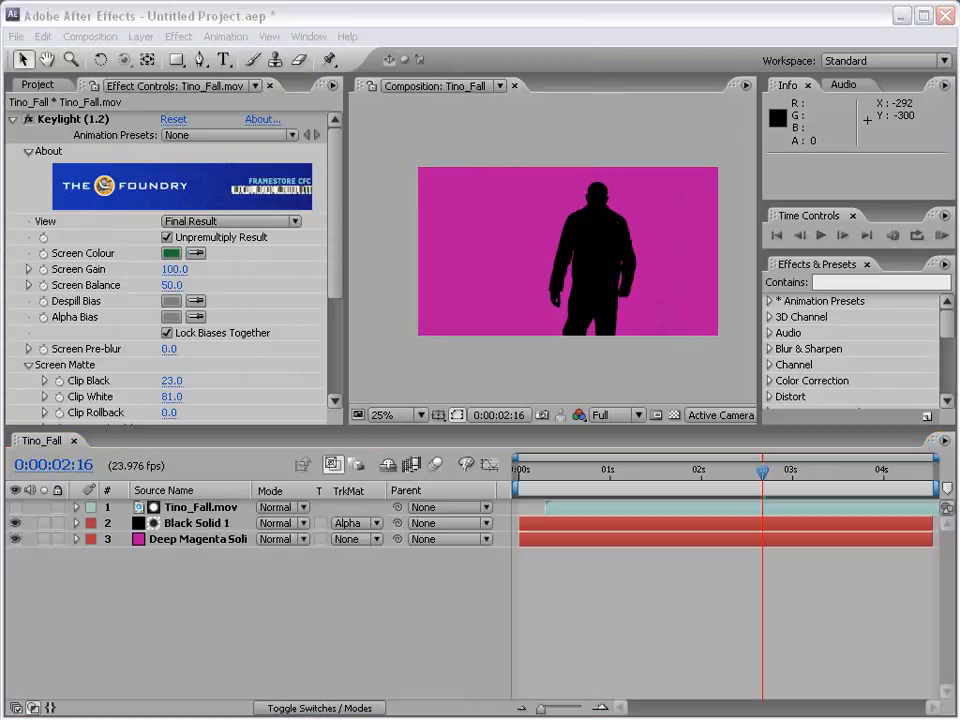
{"action": "key", "text": "ctrl+y"}
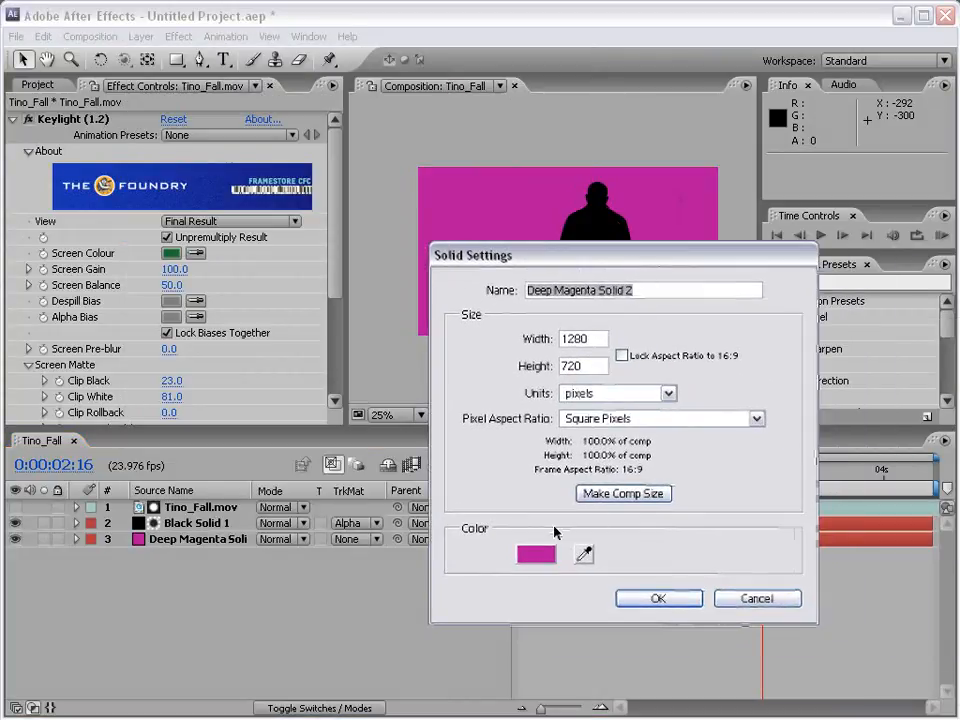
{"action": "left_click", "coordinate": [537, 555]}
{"action": "left_click", "coordinate": [410, 543]}
{"action": "left_click_drag", "start_coordinate": [410, 543], "coordinate": [522, 682]}
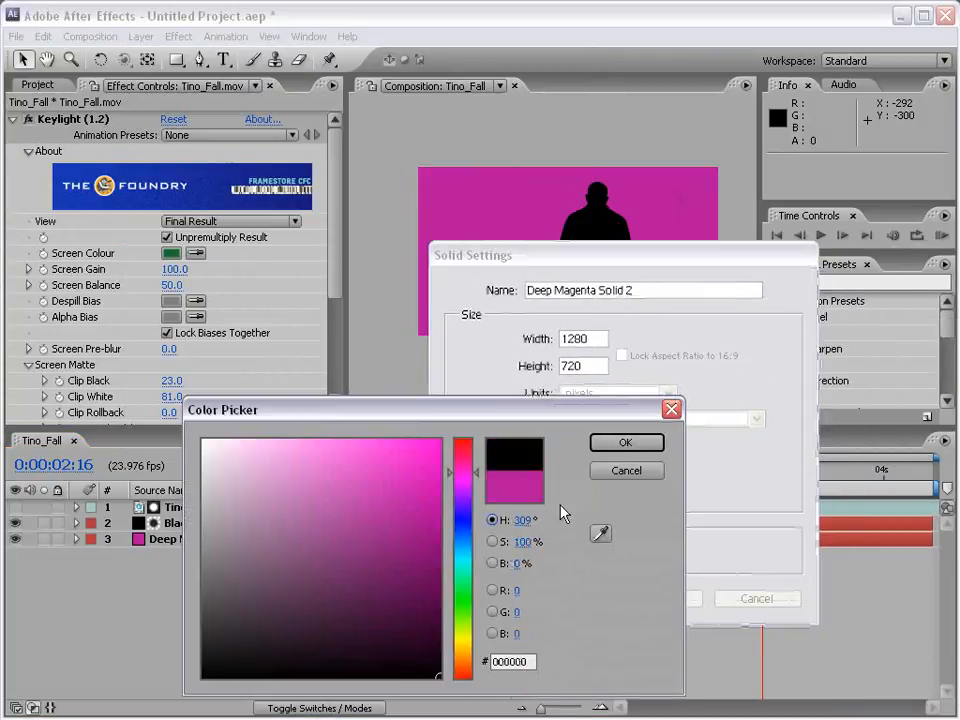
{"action": "left_click", "coordinate": [609, 447]}
{"action": "left_click", "coordinate": [657, 599]}
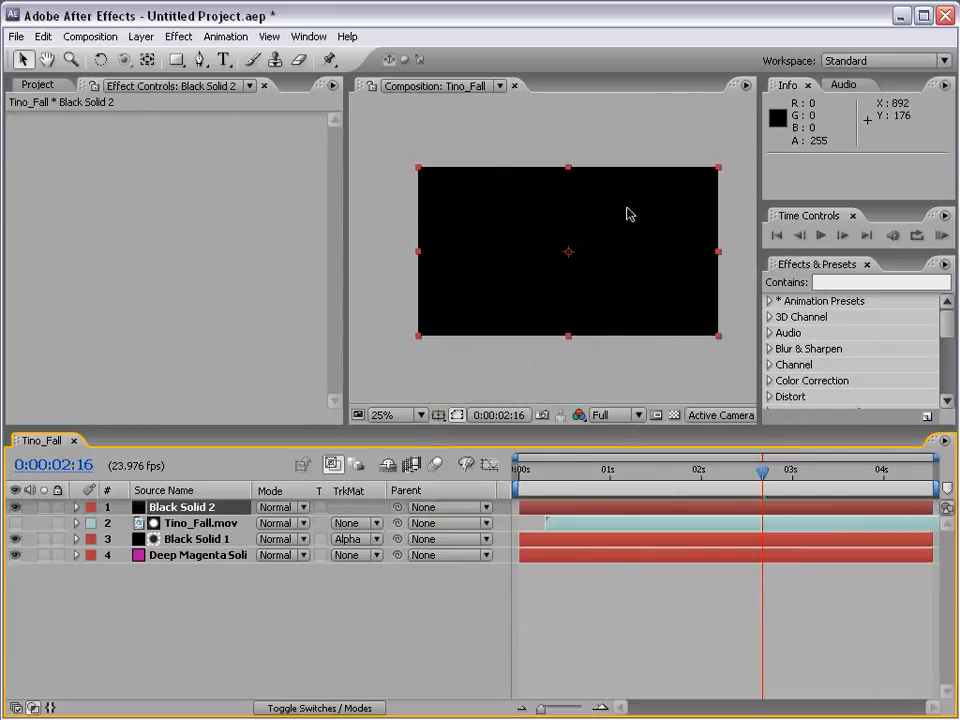
Draw an elliptical mask of about 1256 x 692 pixels on Black Solid 2 and set its mode to Subtract
{"action": "left_click", "coordinate": [176, 59]}
{"action": "left_click", "coordinate": [176, 59]}
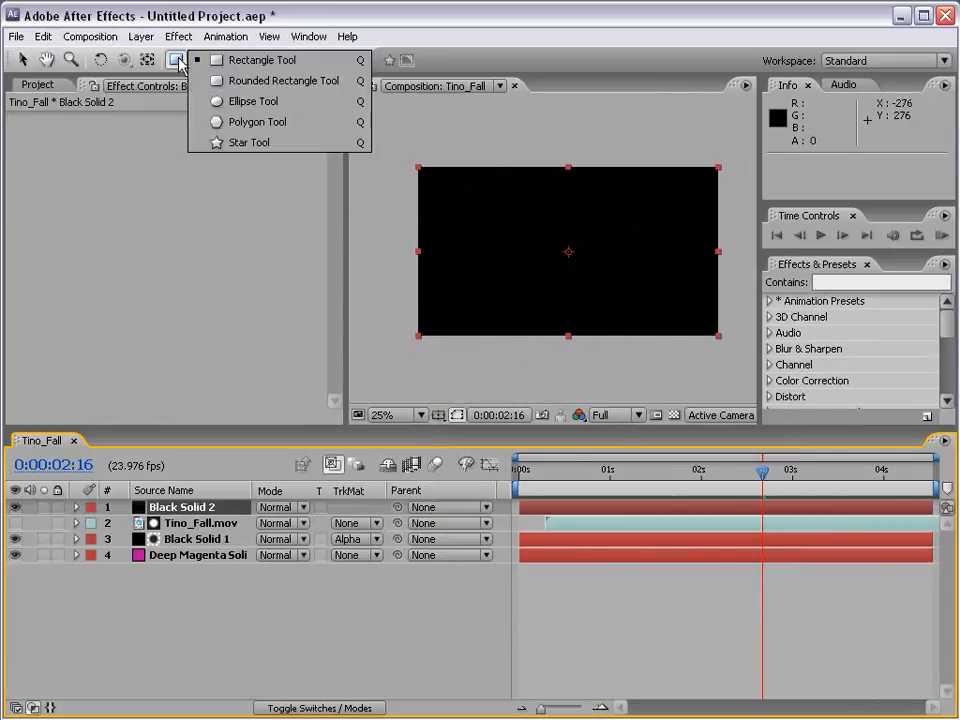
{"action": "left_click", "coordinate": [303, 103]}
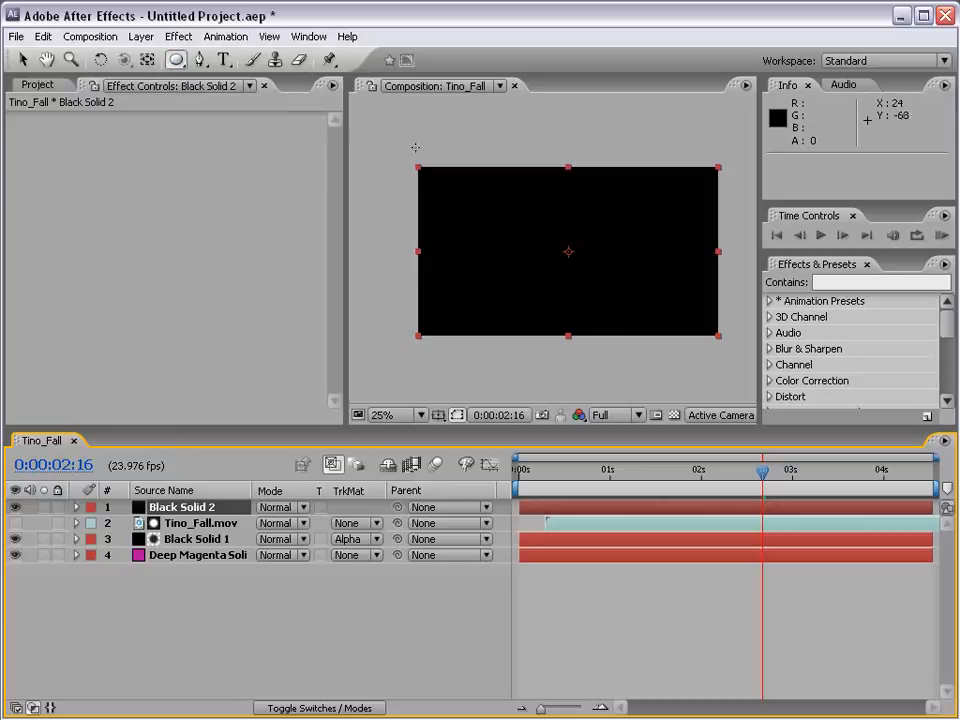
{"action": "left_click_drag", "start_coordinate": [421, 167], "coordinate": [716, 332]}
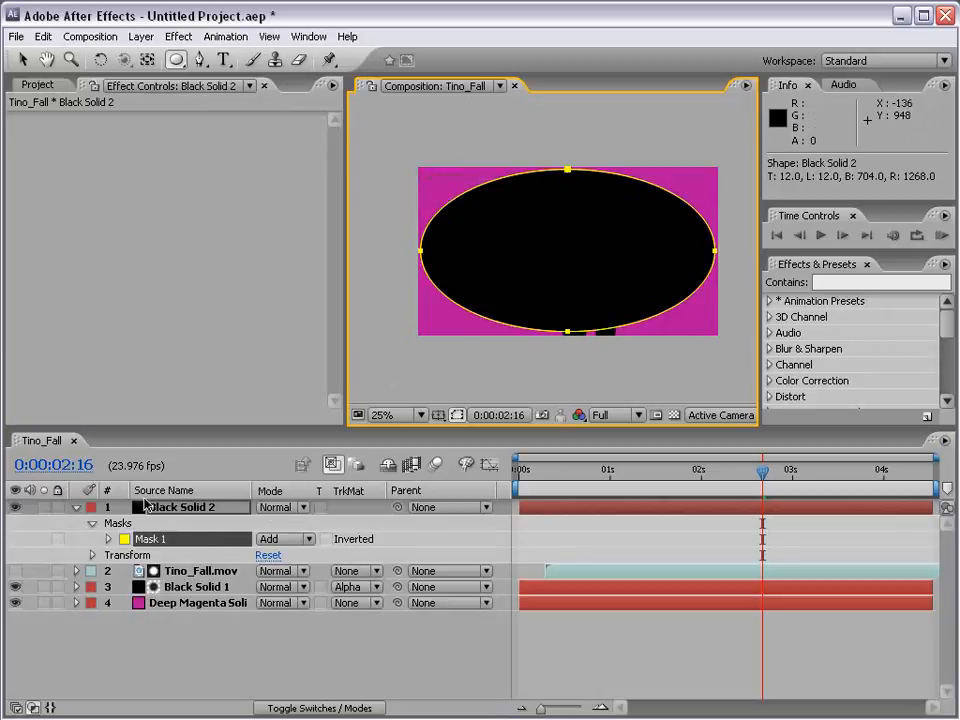
{"action": "left_click", "coordinate": [168, 508]}
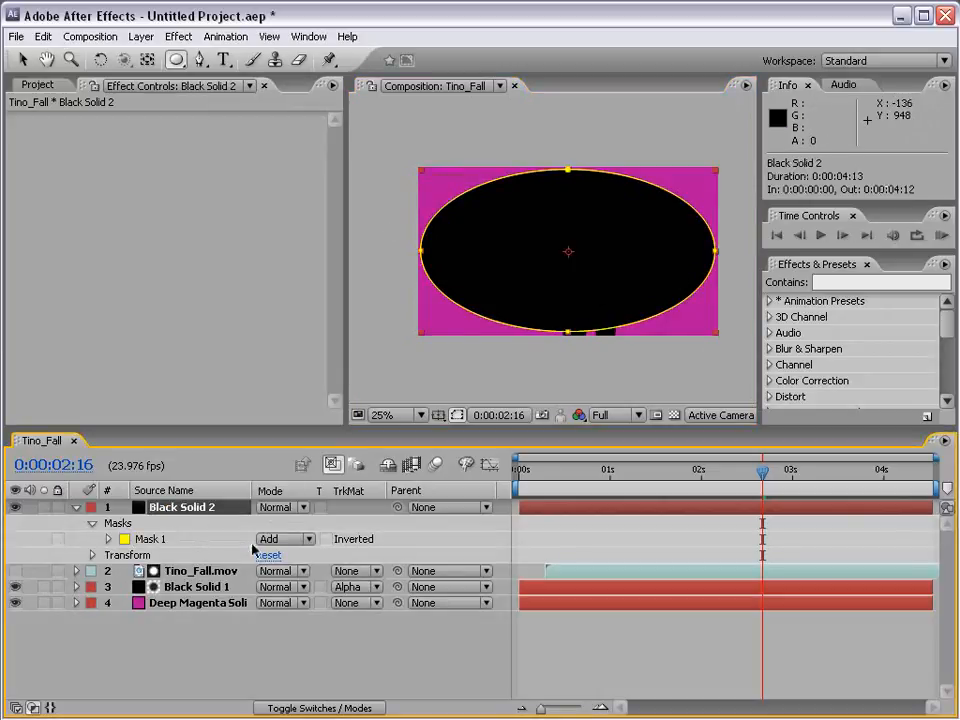
{"action": "left_click", "coordinate": [284, 539]}
{"action": "left_click", "coordinate": [281, 553]}
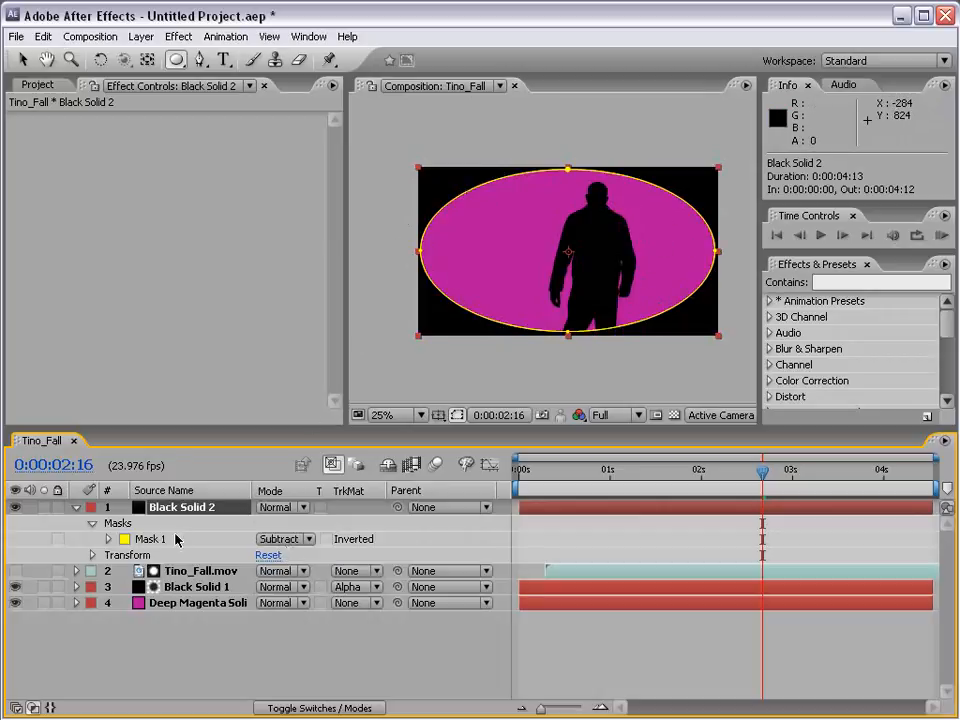
Soften Black Solid 2's mask into a vignette with a 501-pixel feather and a 170-pixel expansion
{"action": "left_click", "coordinate": [109, 539]}
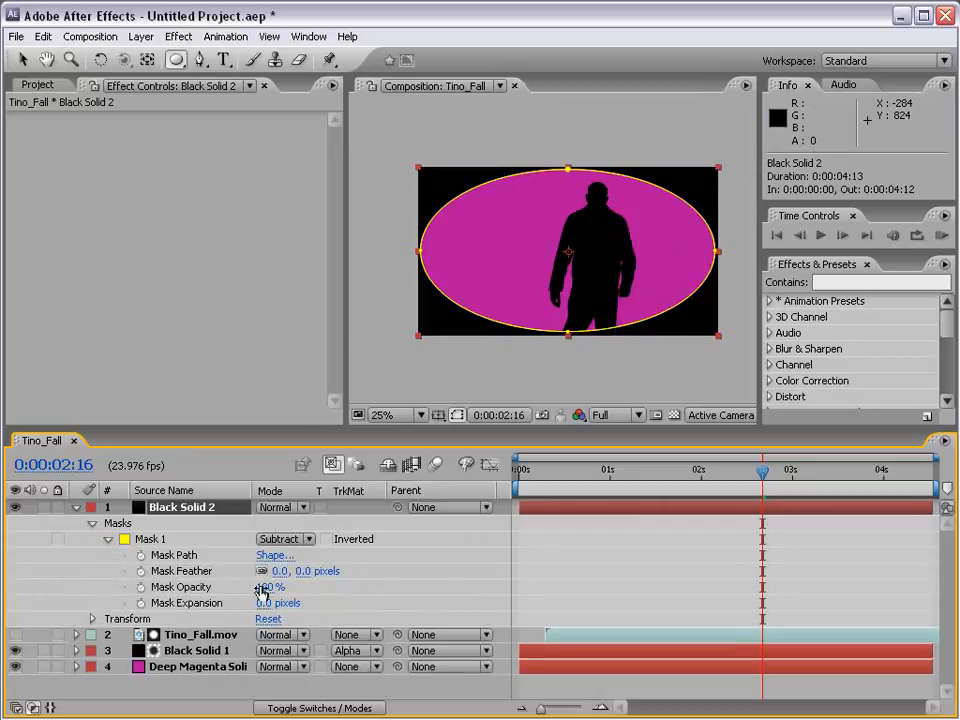
{"action": "left_click_drag", "start_coordinate": [303, 572], "coordinate": [760, 557]}
{"action": "left_click", "coordinate": [605, 566]}
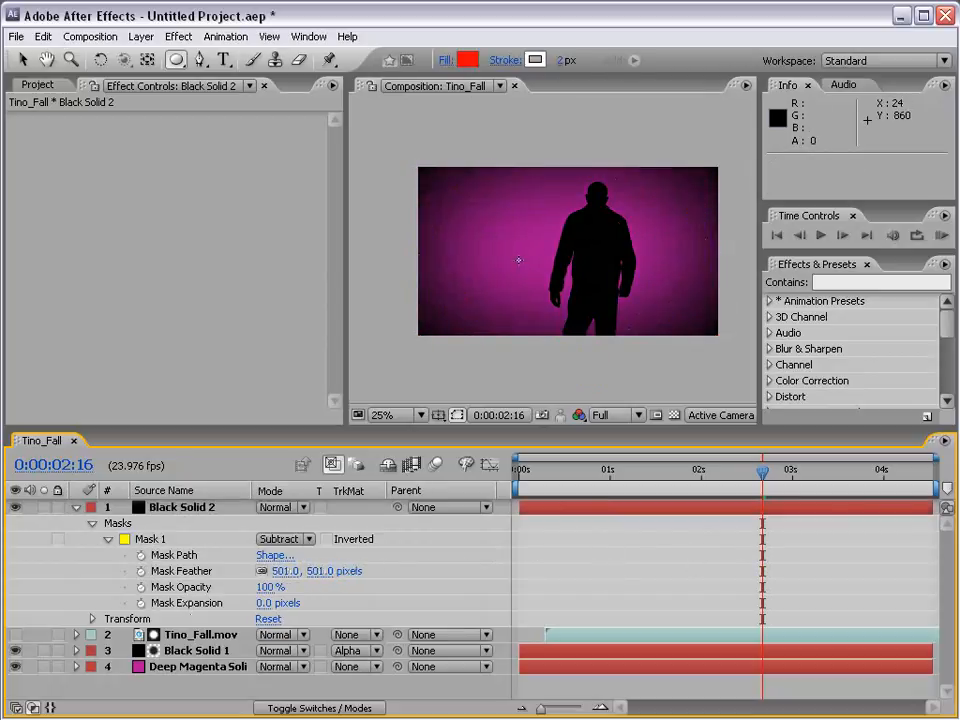
{"action": "left_click_drag", "start_coordinate": [244, 603], "coordinate": [396, 580]}
{"action": "left_click", "coordinate": [526, 585]}
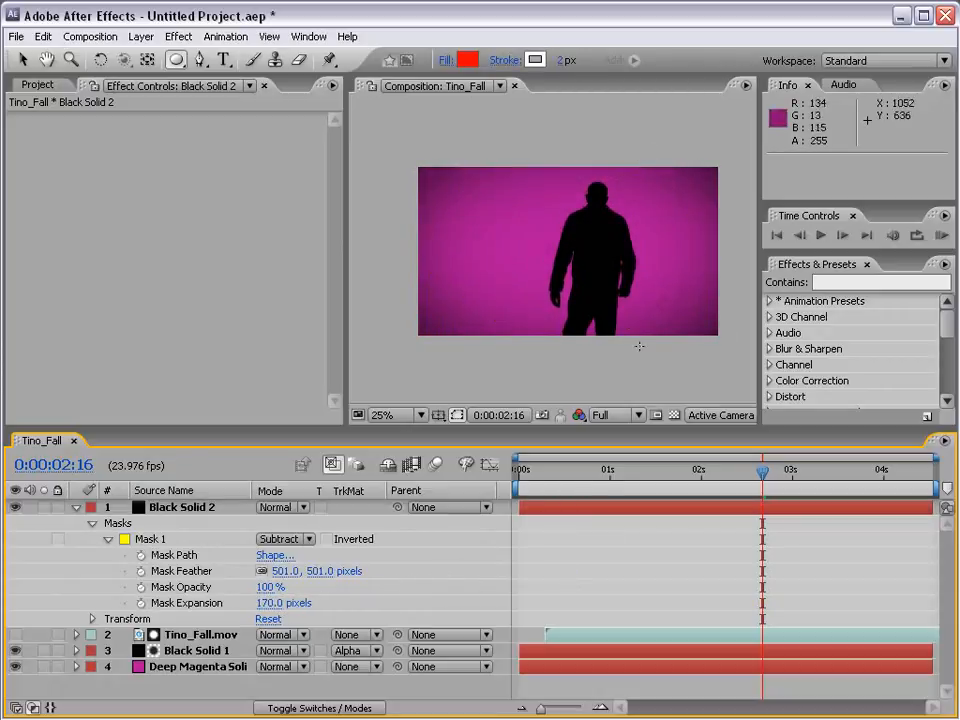
Move the current time to 0:00:03:00 and inspect the vignetted silhouette in an enlarged composition view
{"action": "left_click_drag", "start_coordinate": [762, 476], "coordinate": [806, 483]}
{"action": "scroll", "coordinate": [632, 296], "scroll_direction": "up", "scroll_amount": 1}
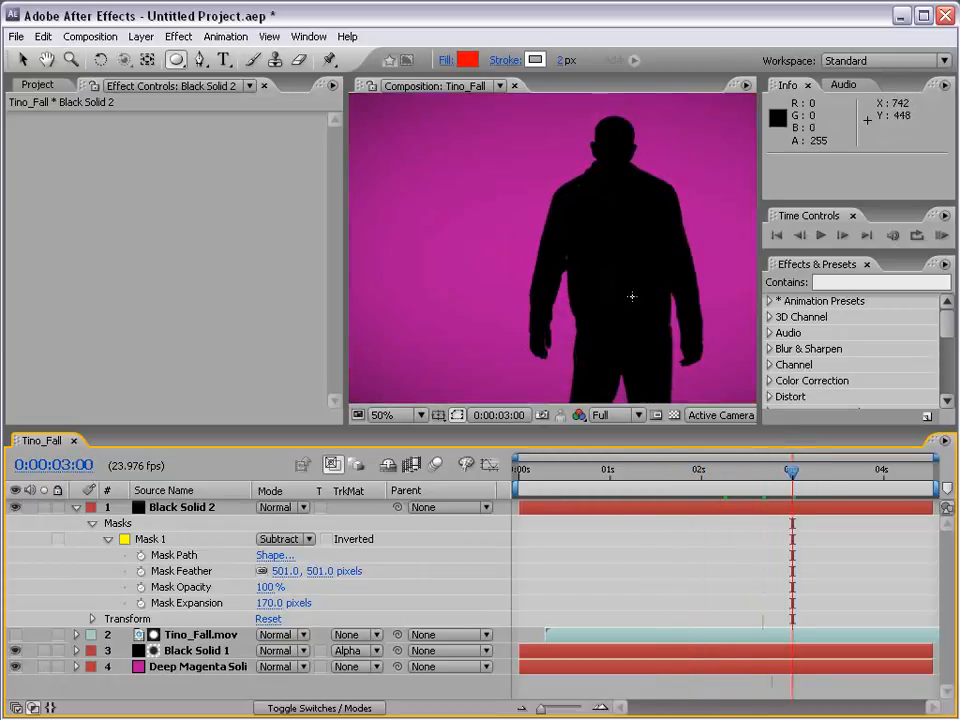
{"action": "key", "text": "grave"}
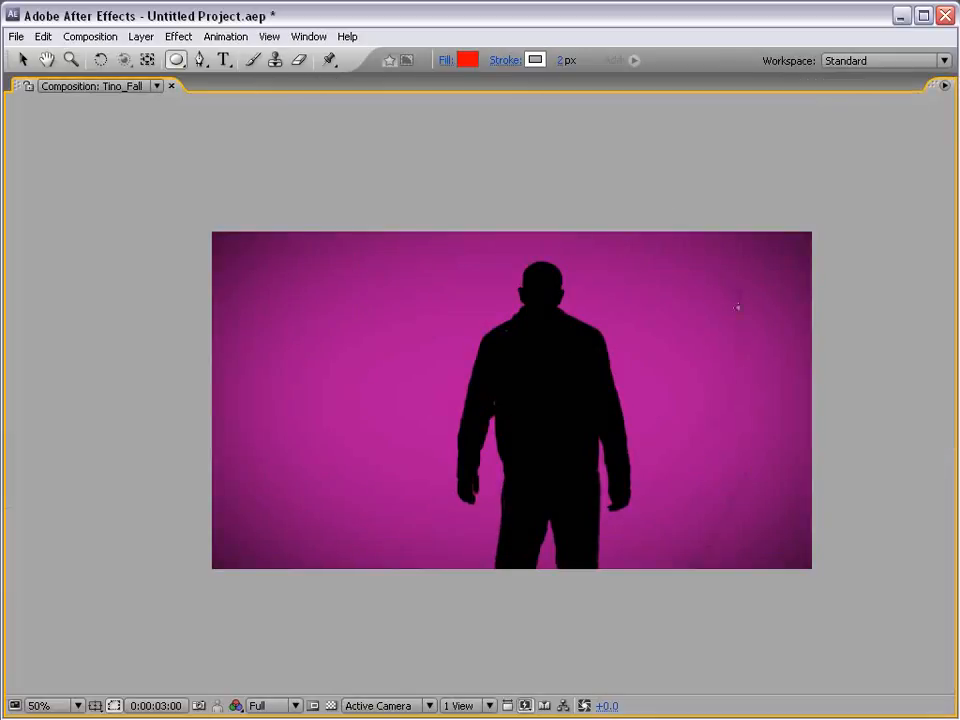
{"action": "key", "text": "grave"}
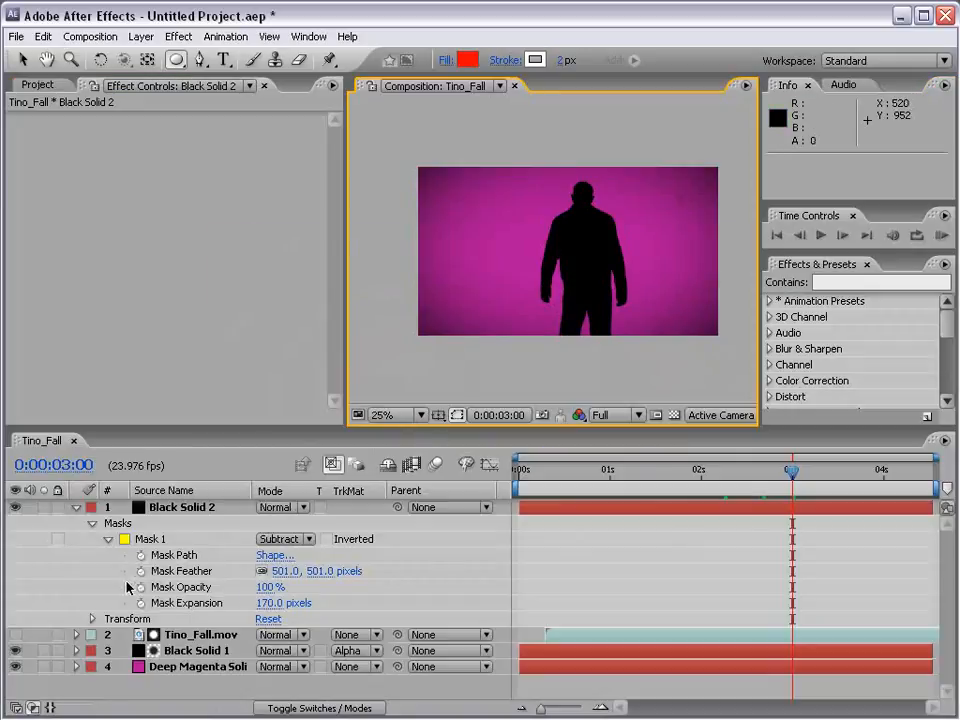
Tighten Tino_Fall.mov's screen matte with Clip Black 47 and Clip White 81, and check the silhouette's edges in an enlarged view
{"action": "left_click", "coordinate": [175, 634]}
{"action": "left_click_drag", "start_coordinate": [335, 217], "coordinate": [334, 275]}
{"action": "left_click", "coordinate": [172, 291]}
{"action": "left_click_drag", "start_coordinate": [169, 276], "coordinate": [187, 279]}
{"action": "left_click", "coordinate": [615, 349]}
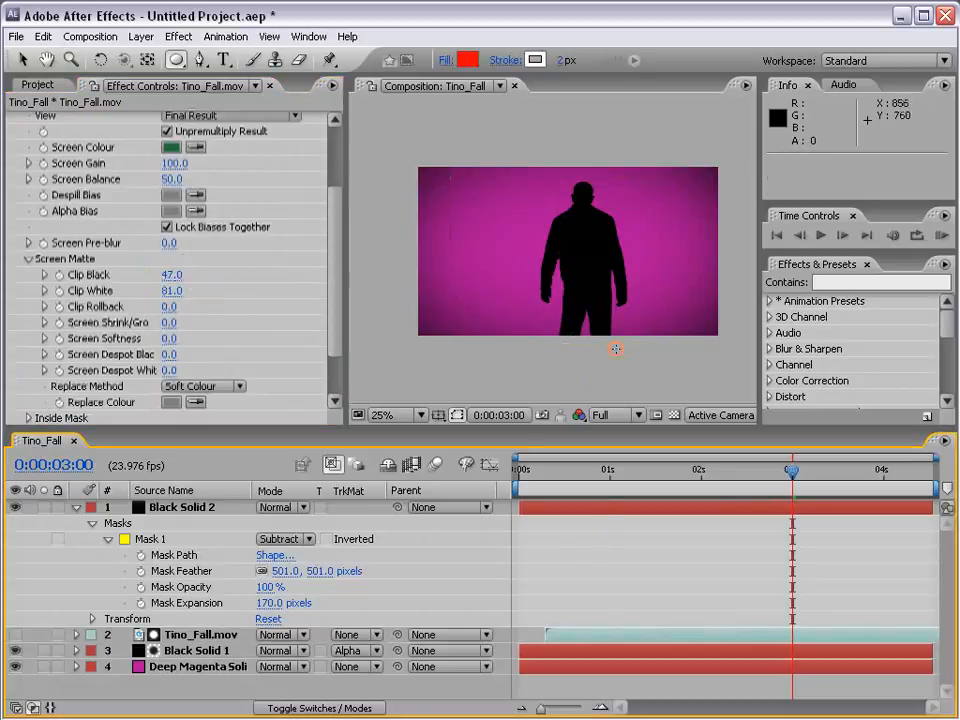
{"action": "key", "text": "grave"}
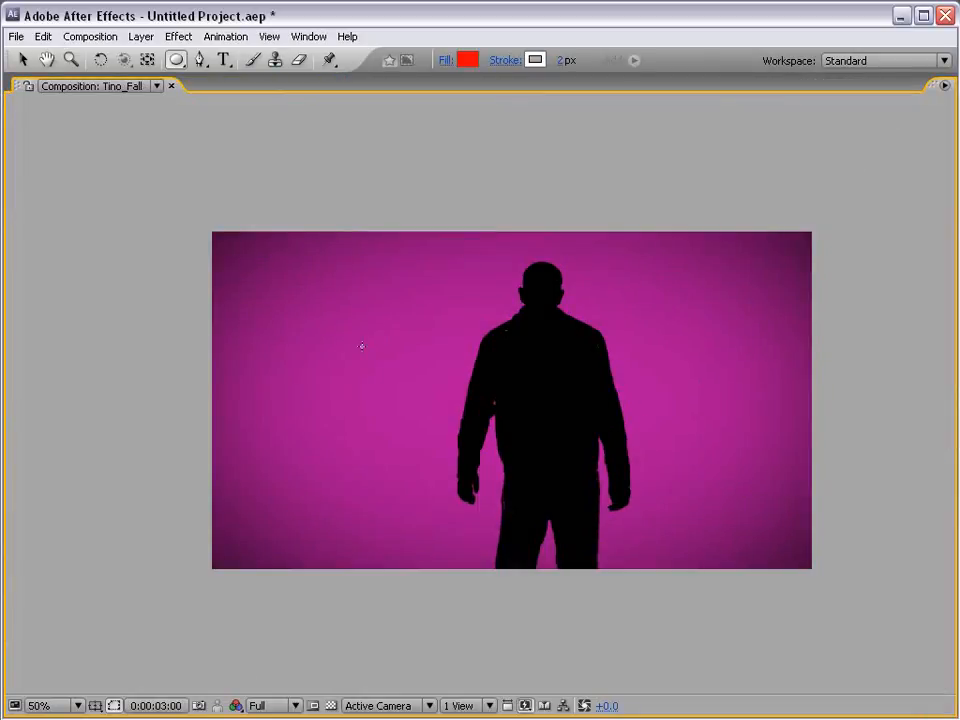
{"action": "key", "text": "grave"}
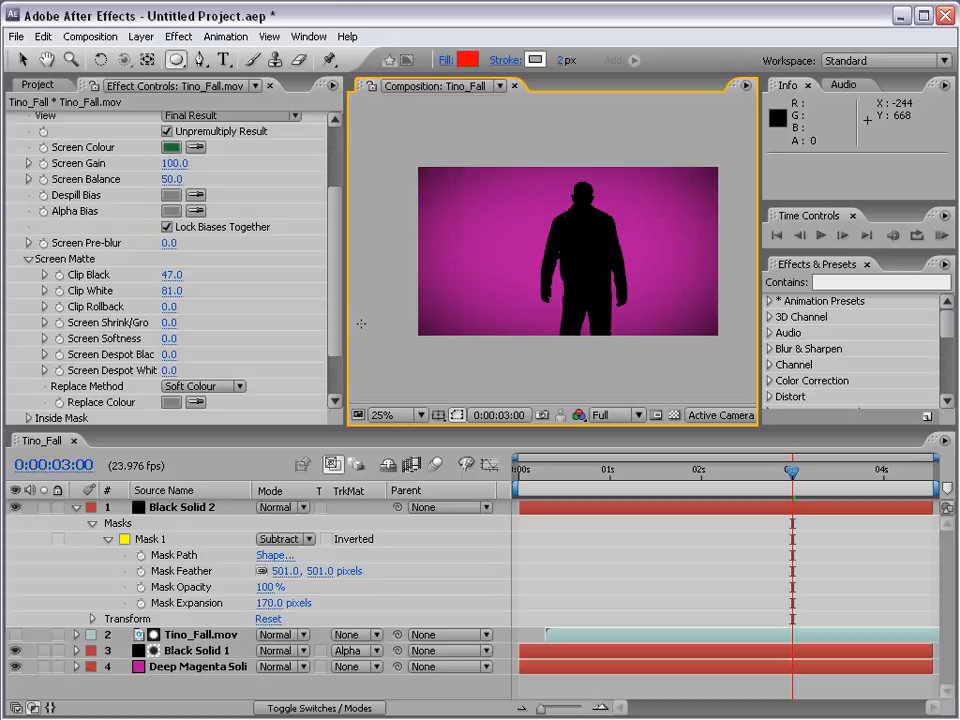